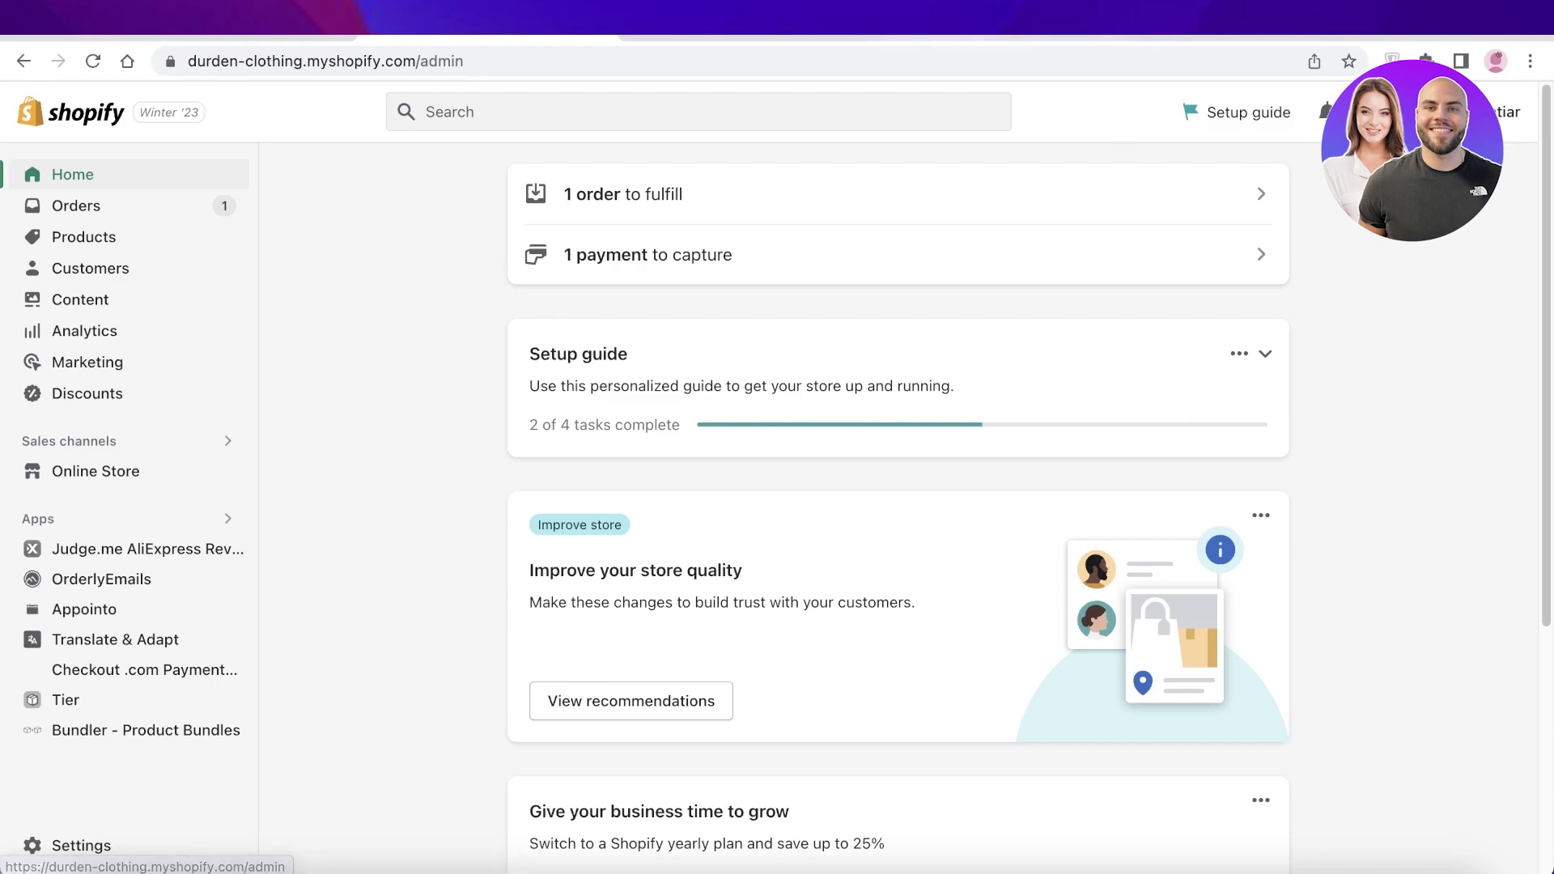
Switch from the Shopify admin to the already-open AliExpress homepage tab
{"action": "left_click", "coordinate": [963, 37]}
Block AliExpress notifications, then switch to the DSers homepage tab
{"action": "left_click", "coordinate": [336, 214]}
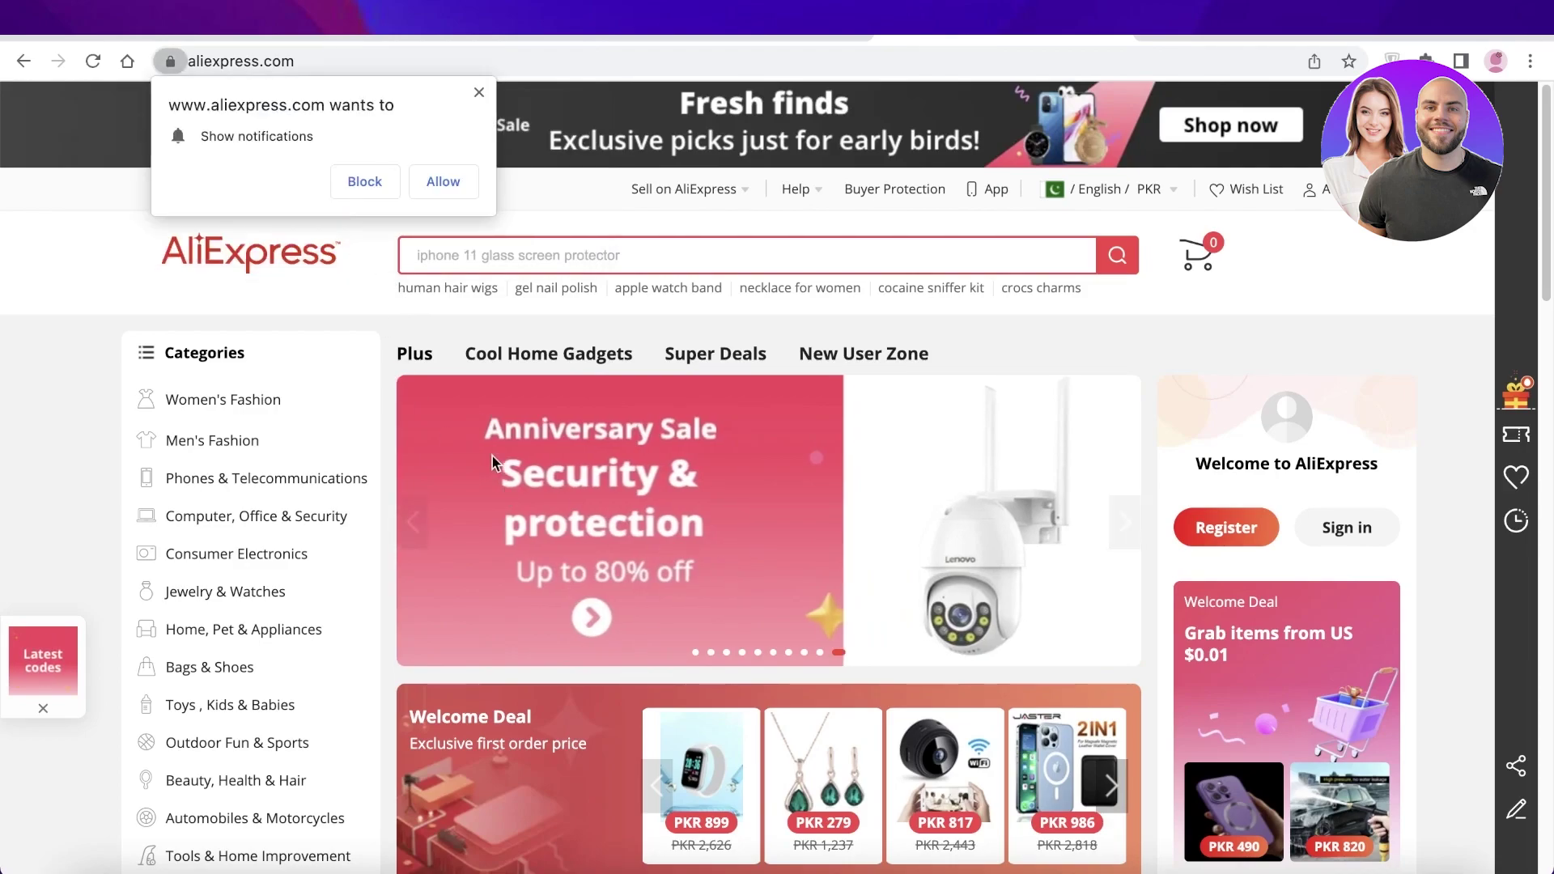
{"action": "left_click", "coordinate": [361, 178]}
{"action": "scroll", "coordinate": [696, 422], "scroll_direction": "down", "scroll_amount": 5}
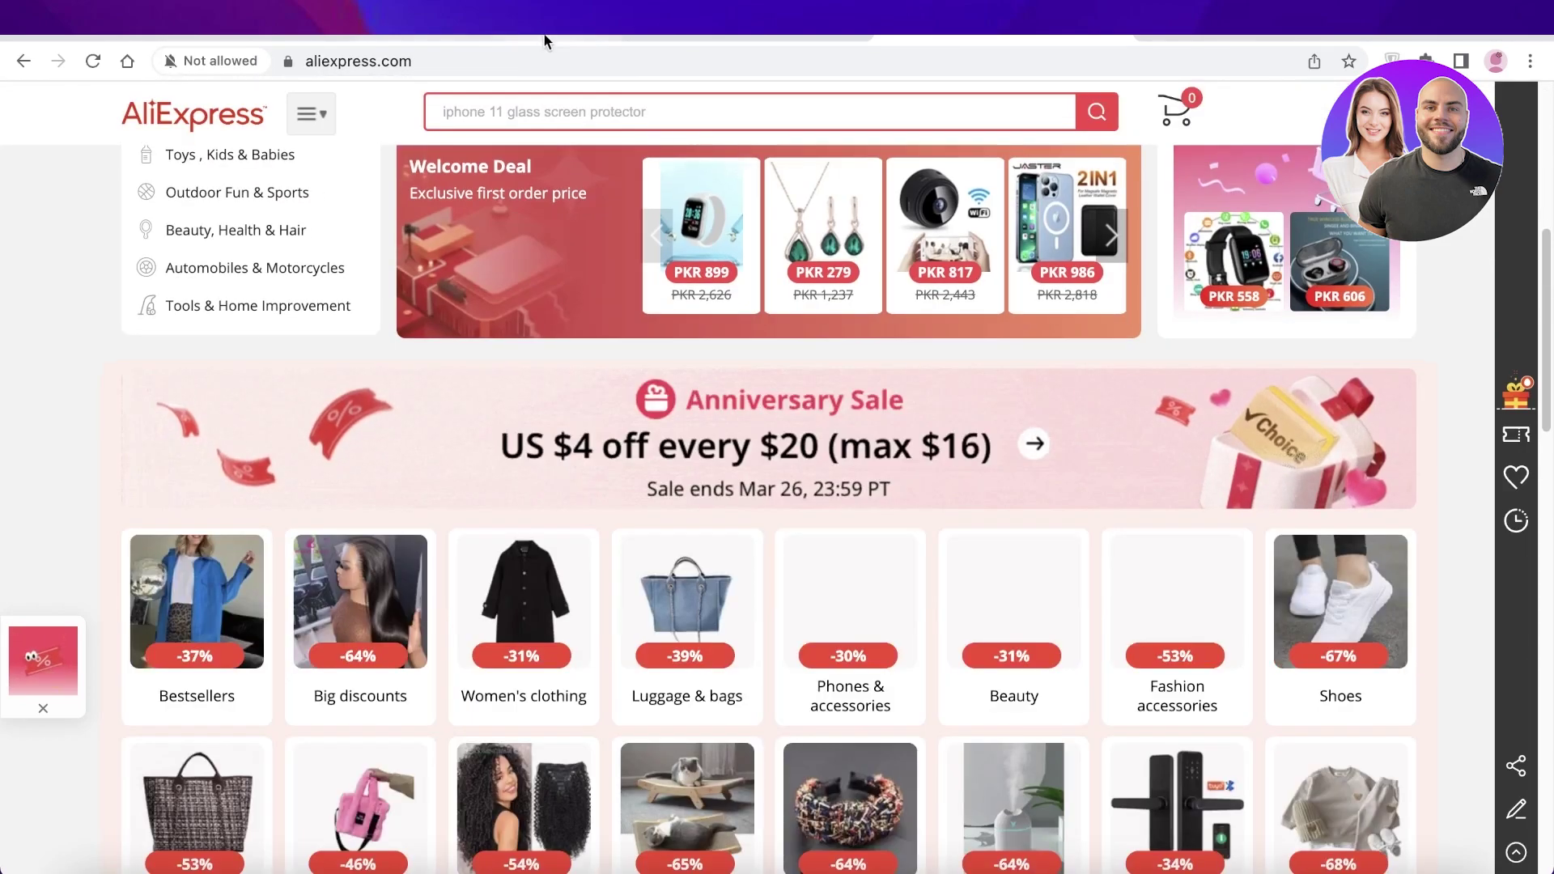
{"action": "left_click", "coordinate": [537, 34]}
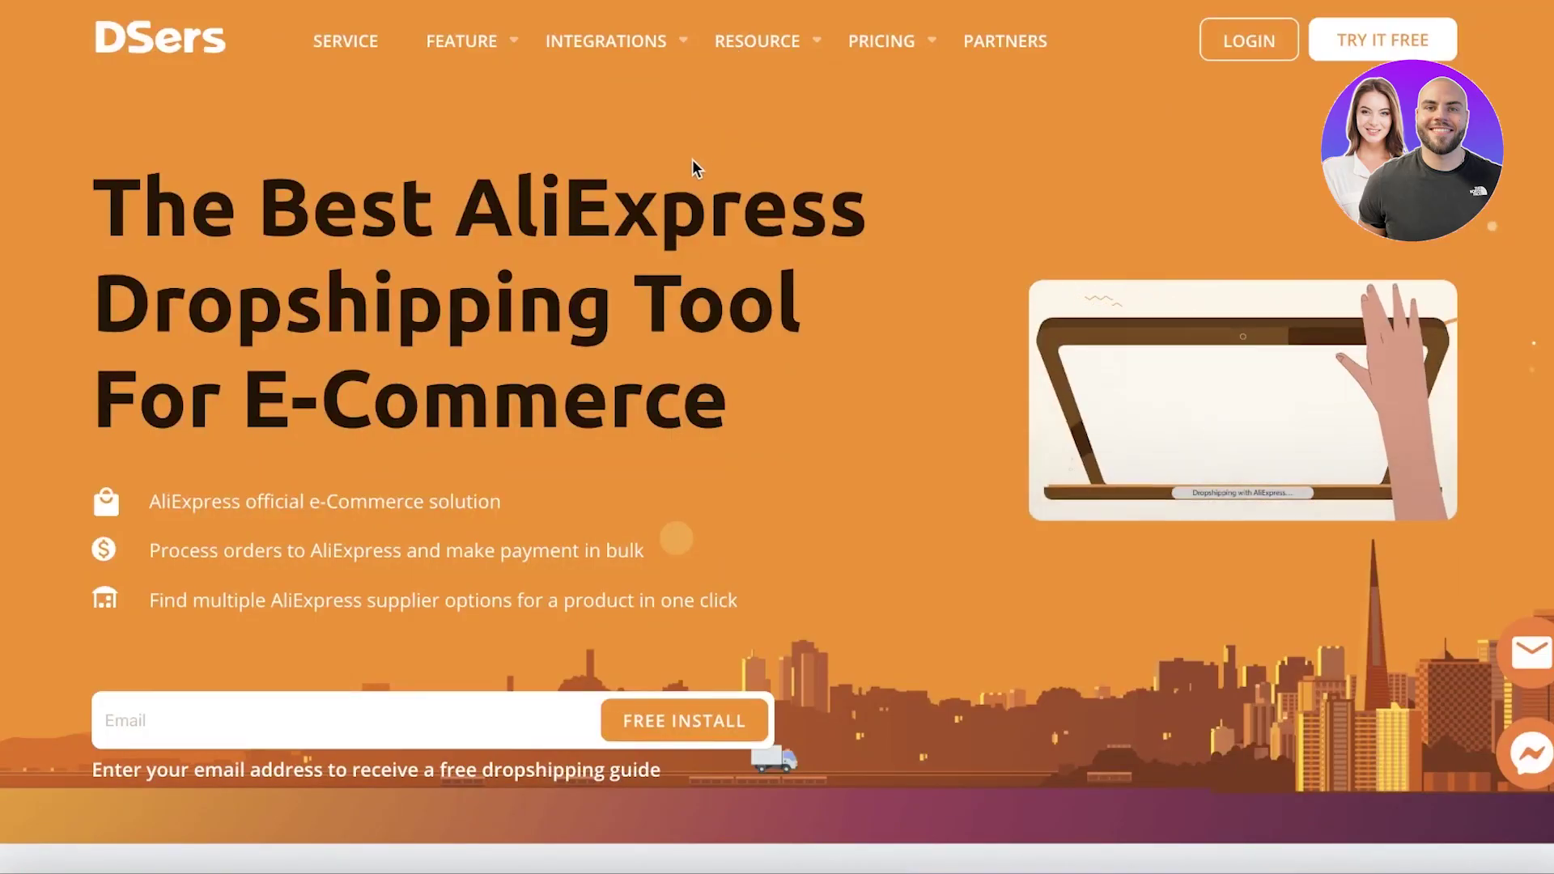
{"action": "scroll", "coordinate": [664, 208], "scroll_direction": "down", "scroll_amount": 1}
{"action": "scroll", "coordinate": [664, 208], "scroll_direction": "up", "scroll_amount": 1}
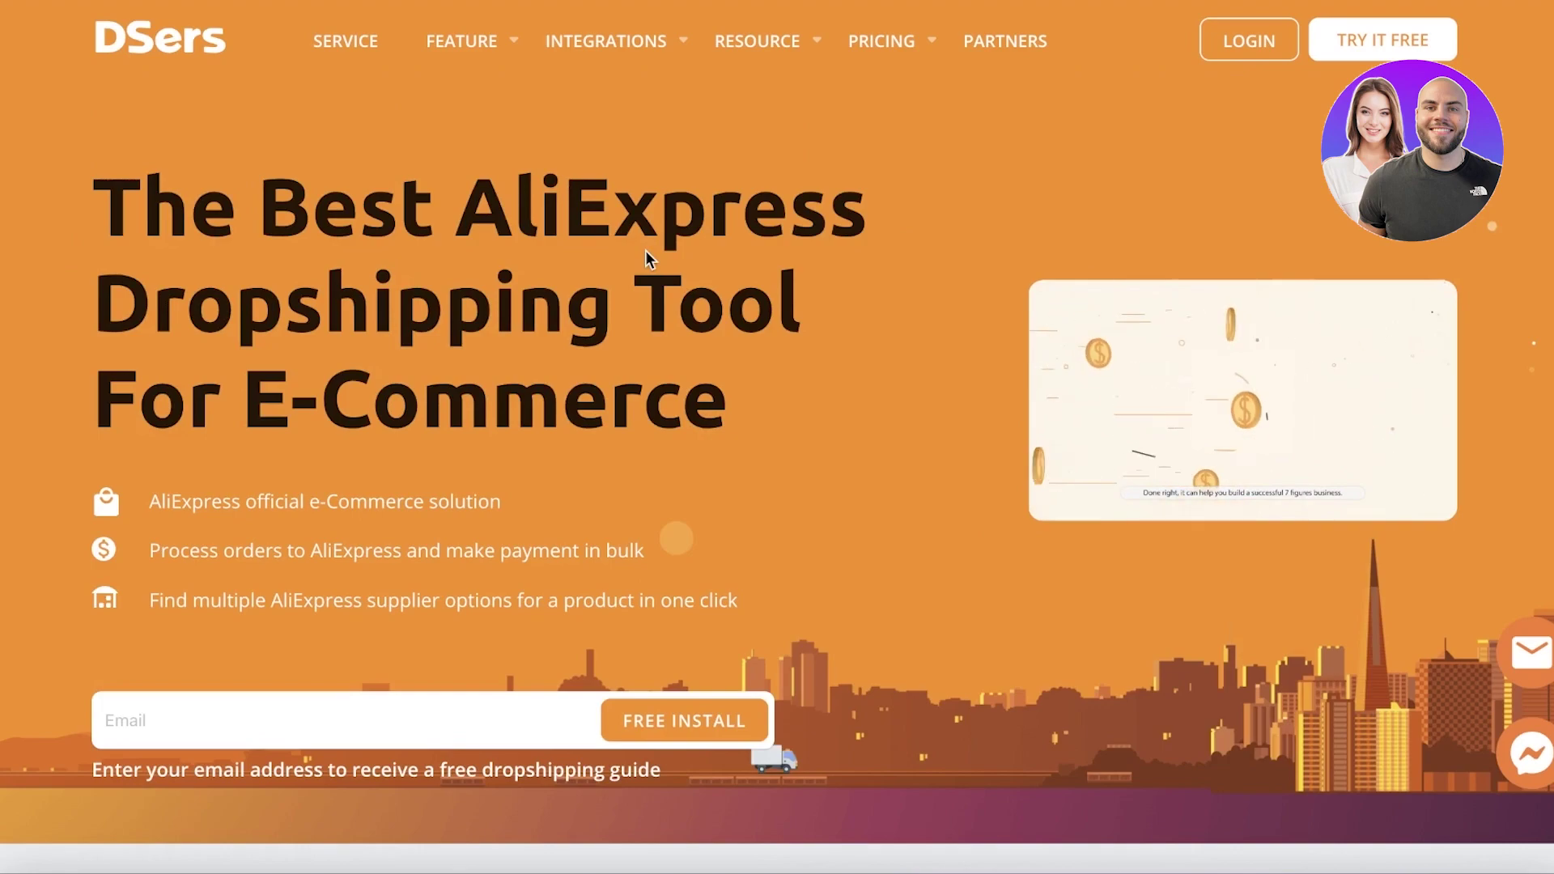
{"action": "scroll", "coordinate": [707, 252], "scroll_direction": "down", "scroll_amount": 8}
{"action": "scroll", "coordinate": [708, 252], "scroll_direction": "up", "scroll_amount": 8}
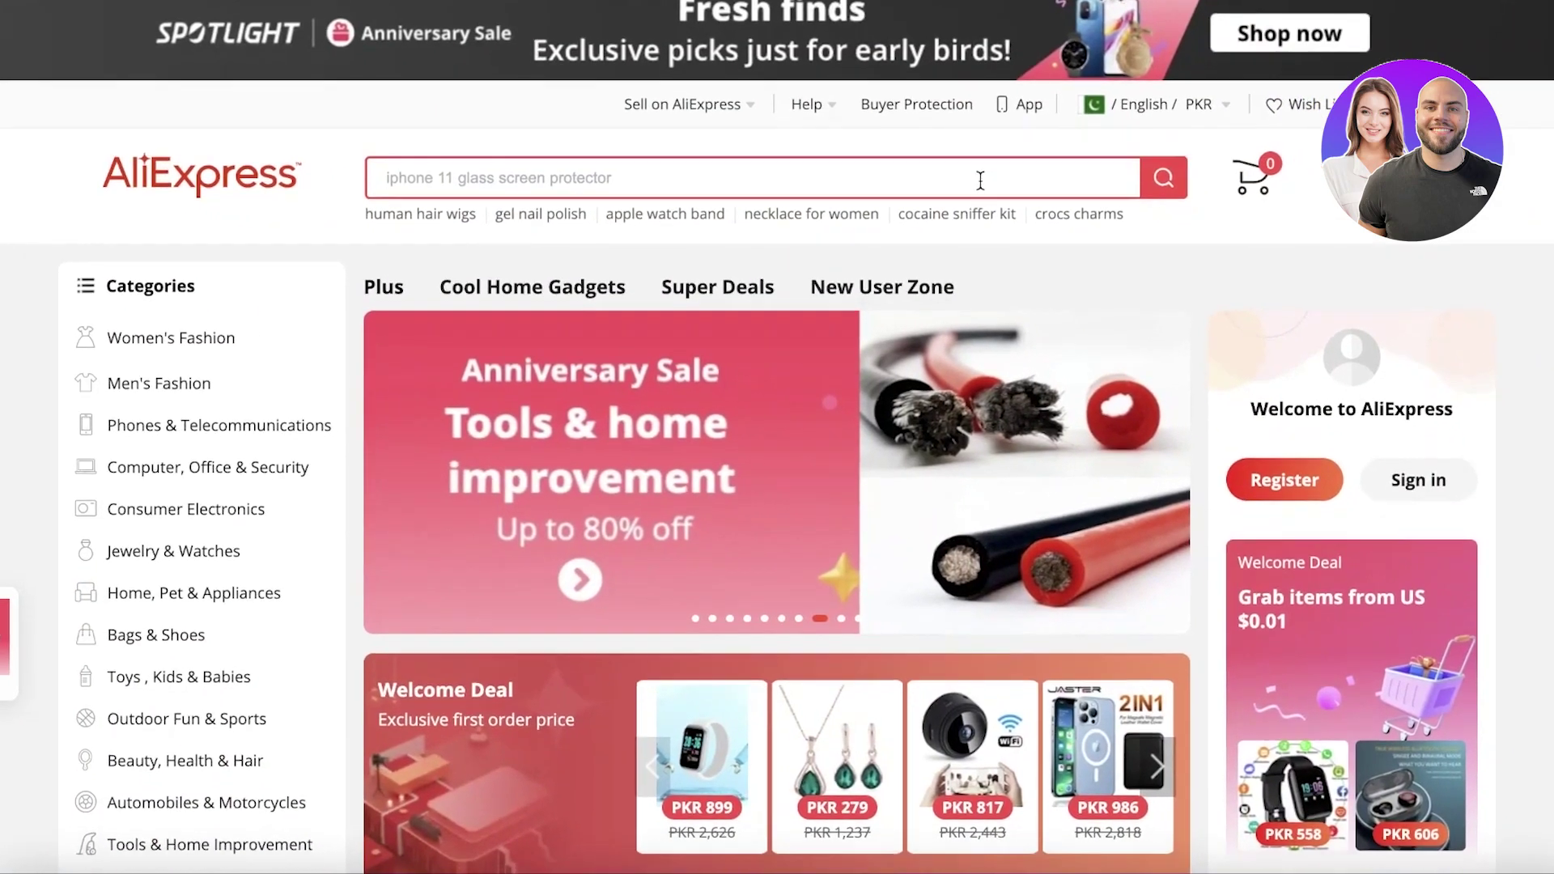
{"action": "scroll", "coordinate": [982, 182], "scroll_direction": "down", "scroll_amount": 5}
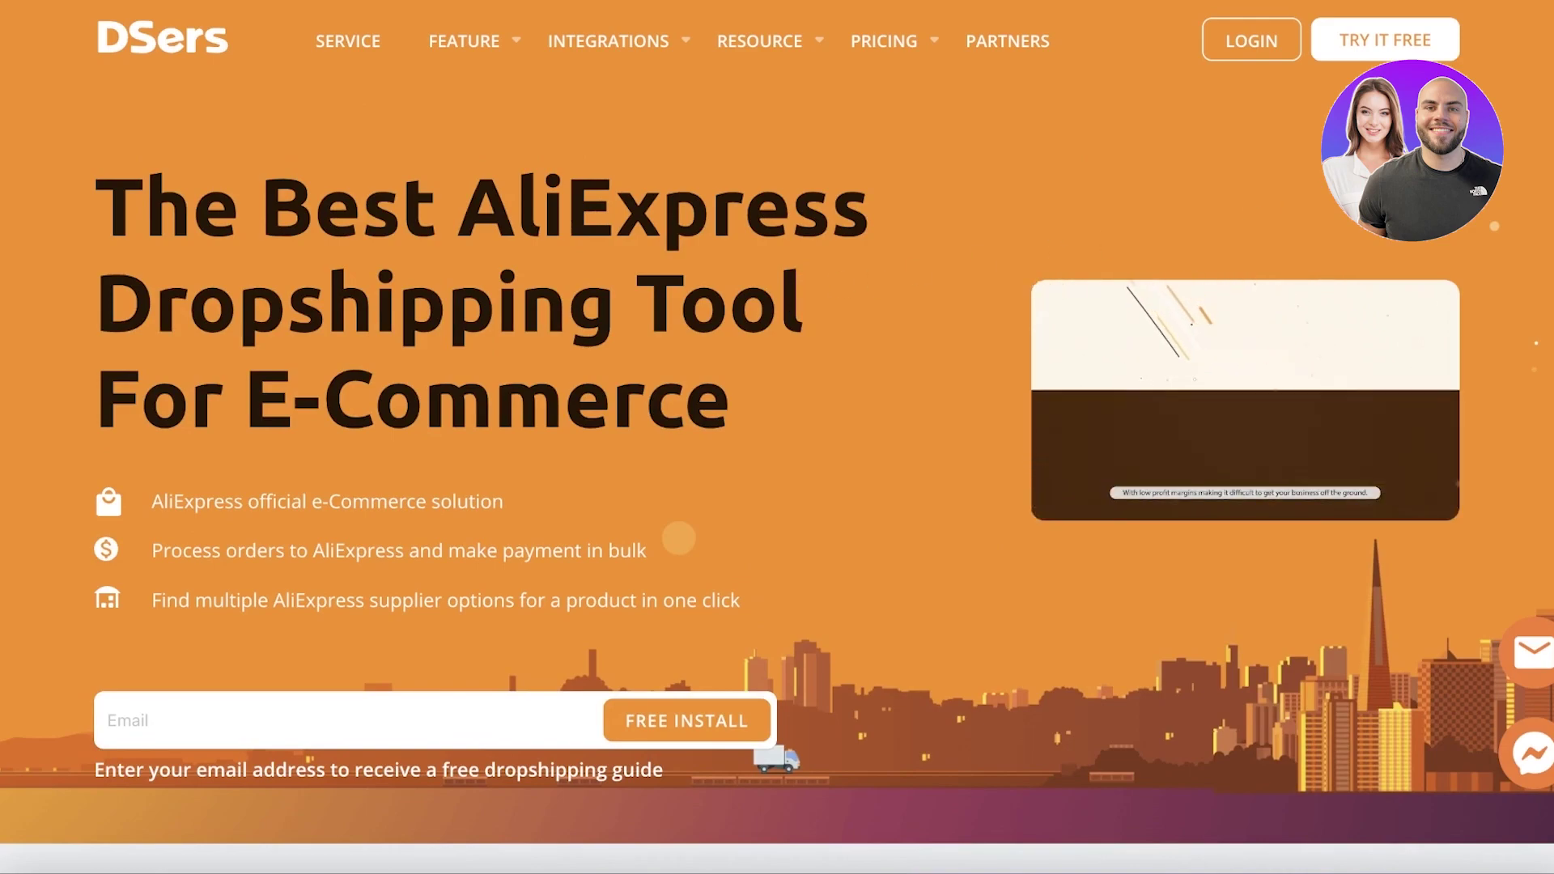
Sign in to an existing DSers account and pick Shopify as the platform to link
{"action": "left_click", "coordinate": [1431, 49]}
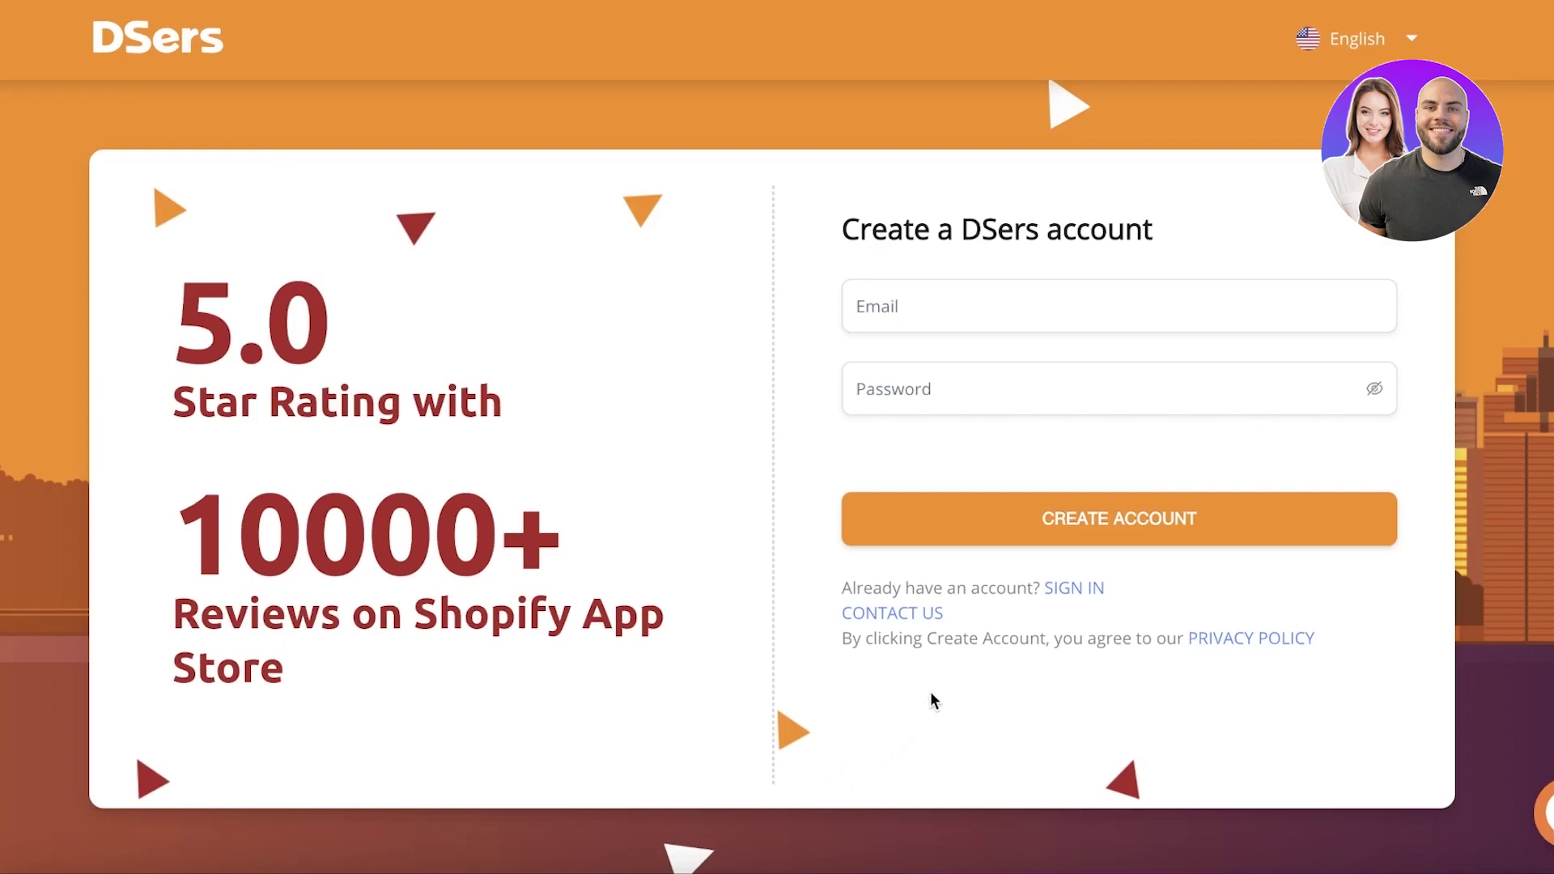
{"action": "left_click", "coordinate": [1085, 586]}
{"action": "left_click", "coordinate": [1002, 314]}
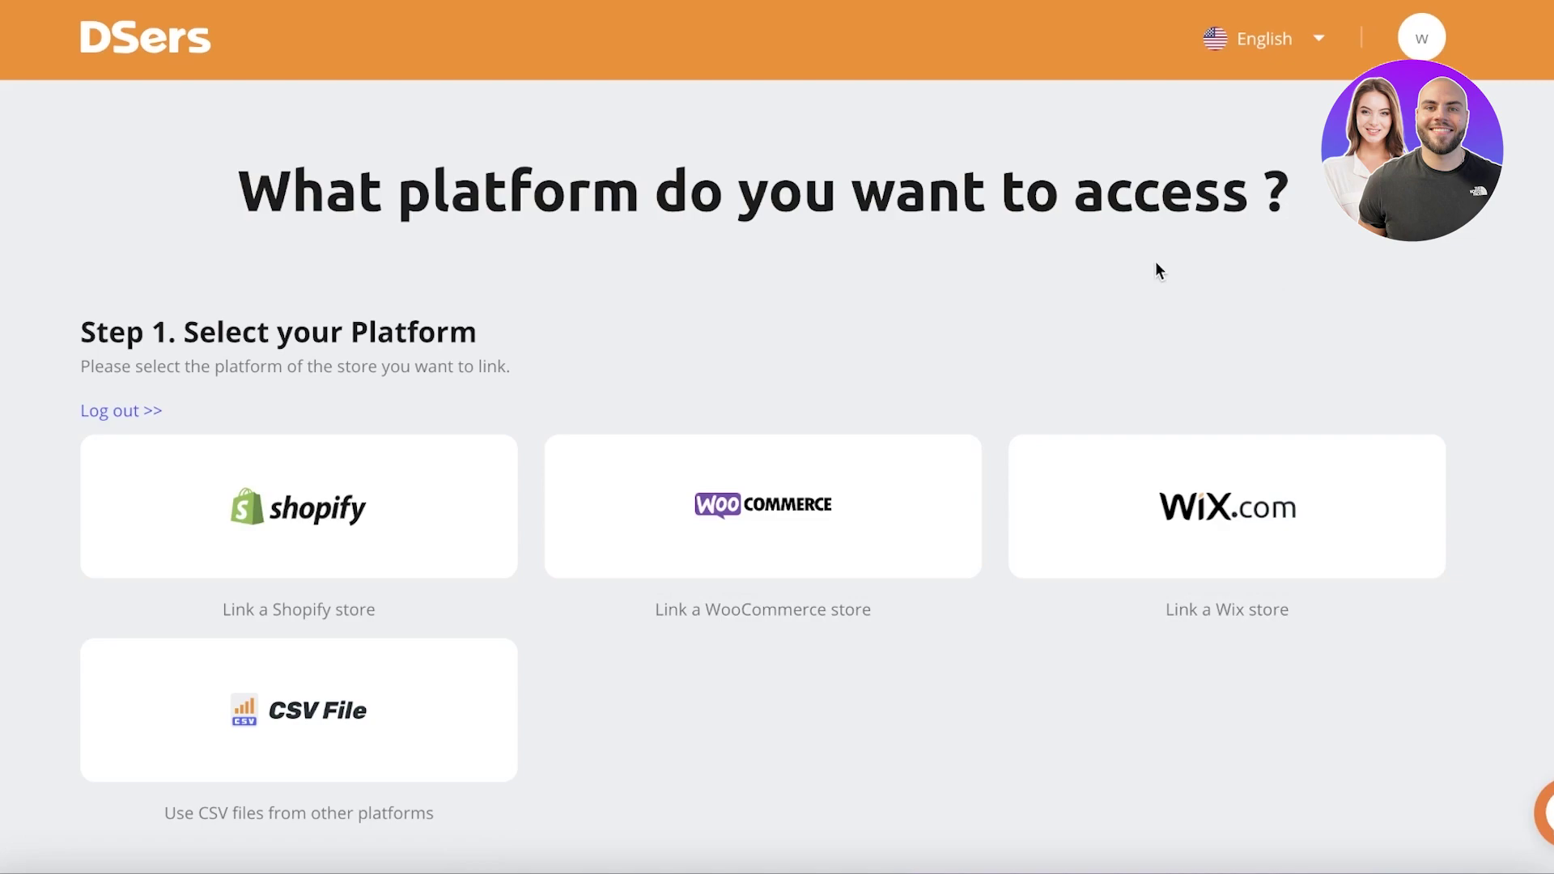
{"action": "left_click", "coordinate": [237, 510]}
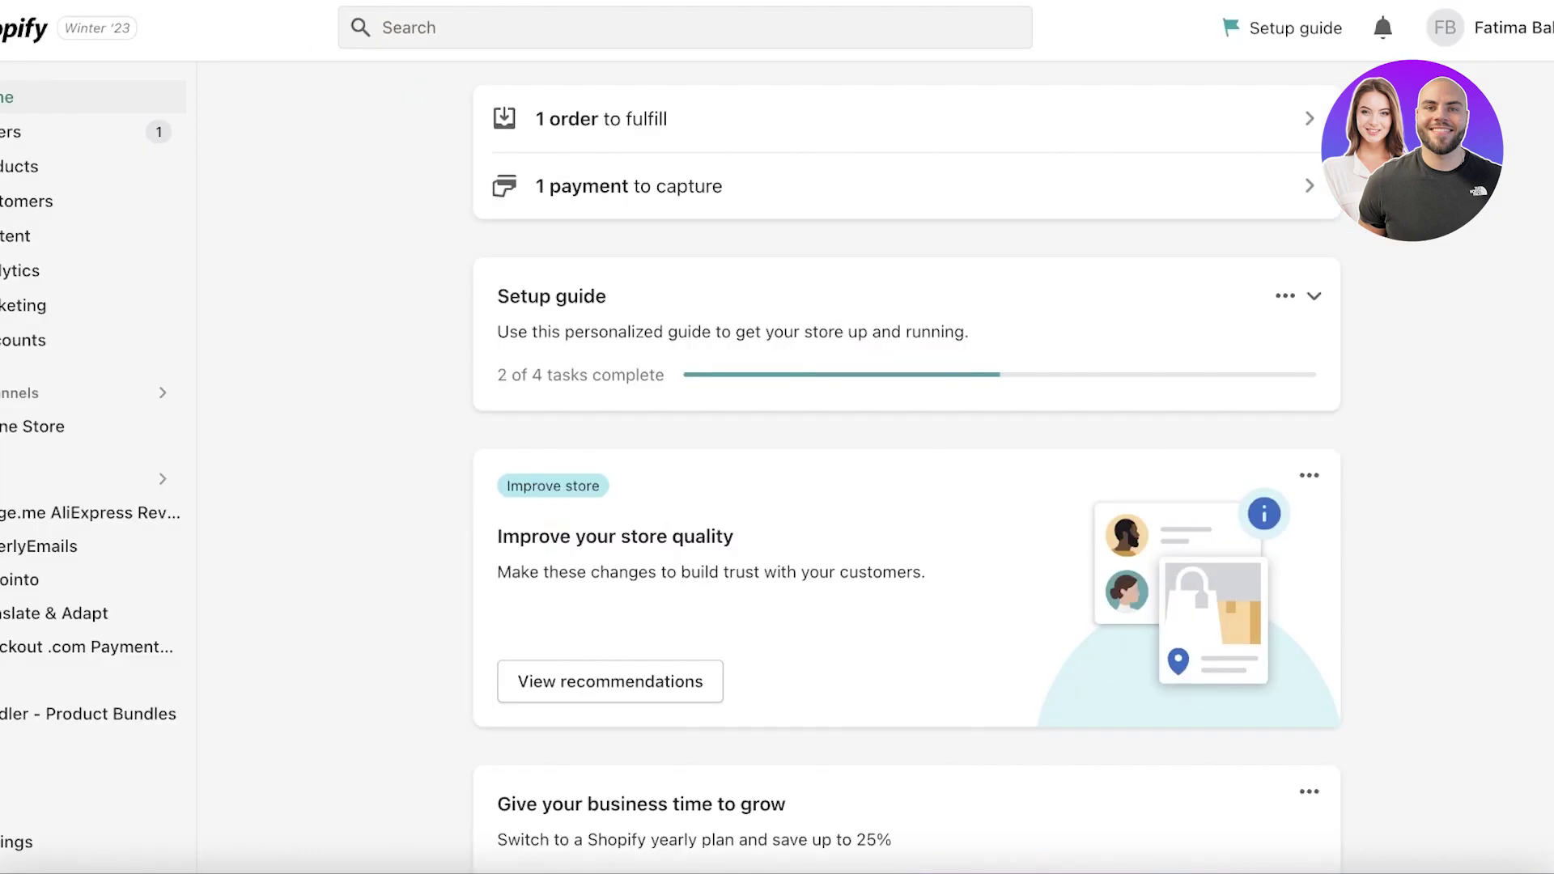
Search the Shopify admin apps for "ds" and open the DSers-AliExpress Dropshipping app page
{"action": "left_click", "coordinate": [611, 33]}
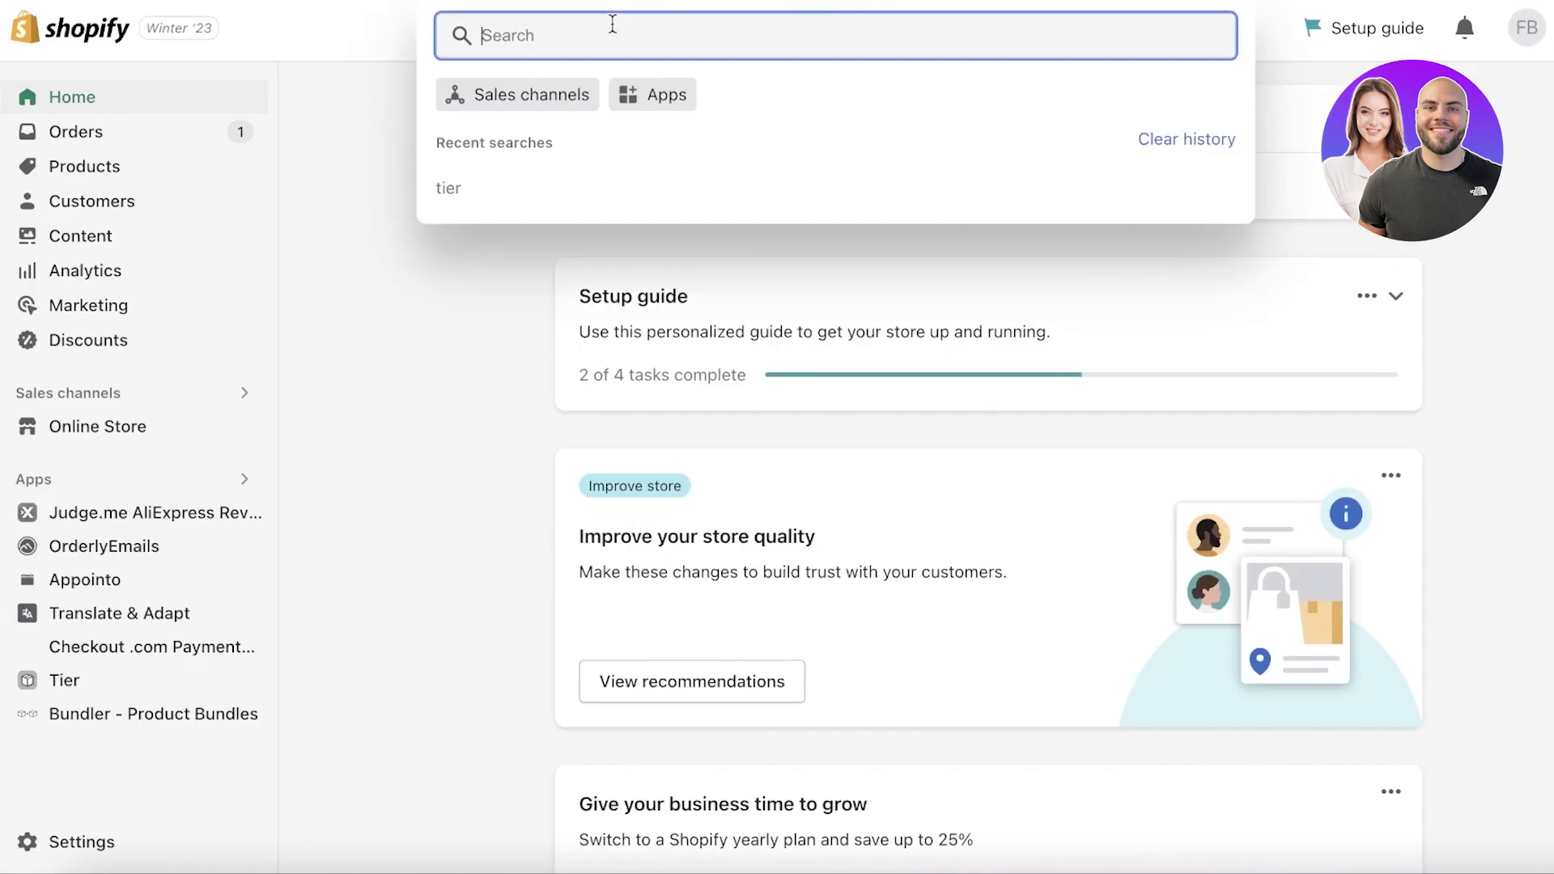
{"action": "left_click", "coordinate": [667, 96]}
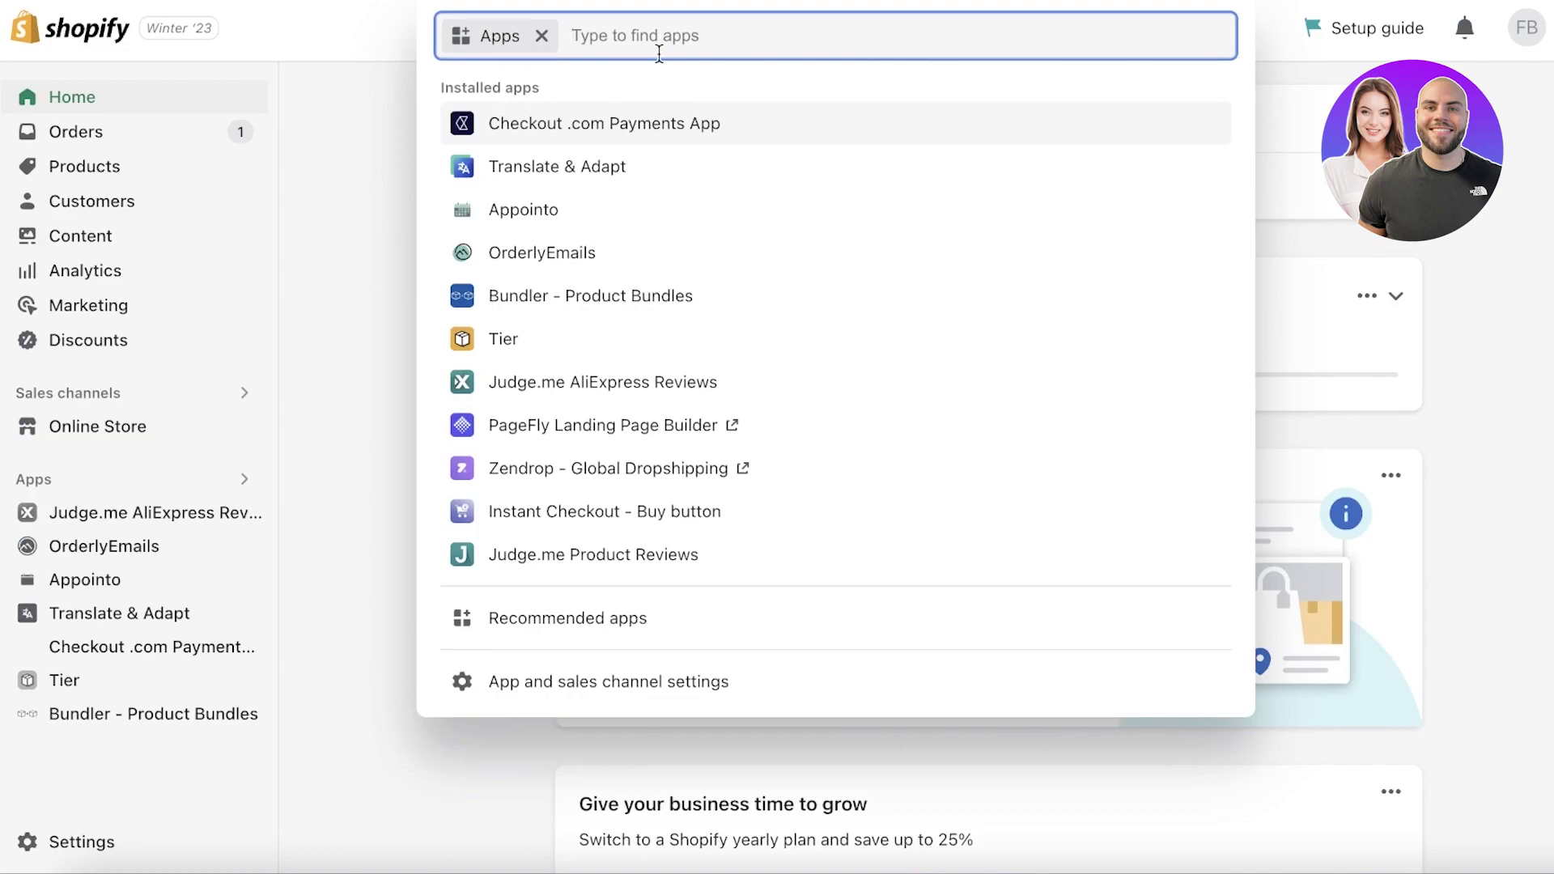
{"action": "type", "text": "dsers"}
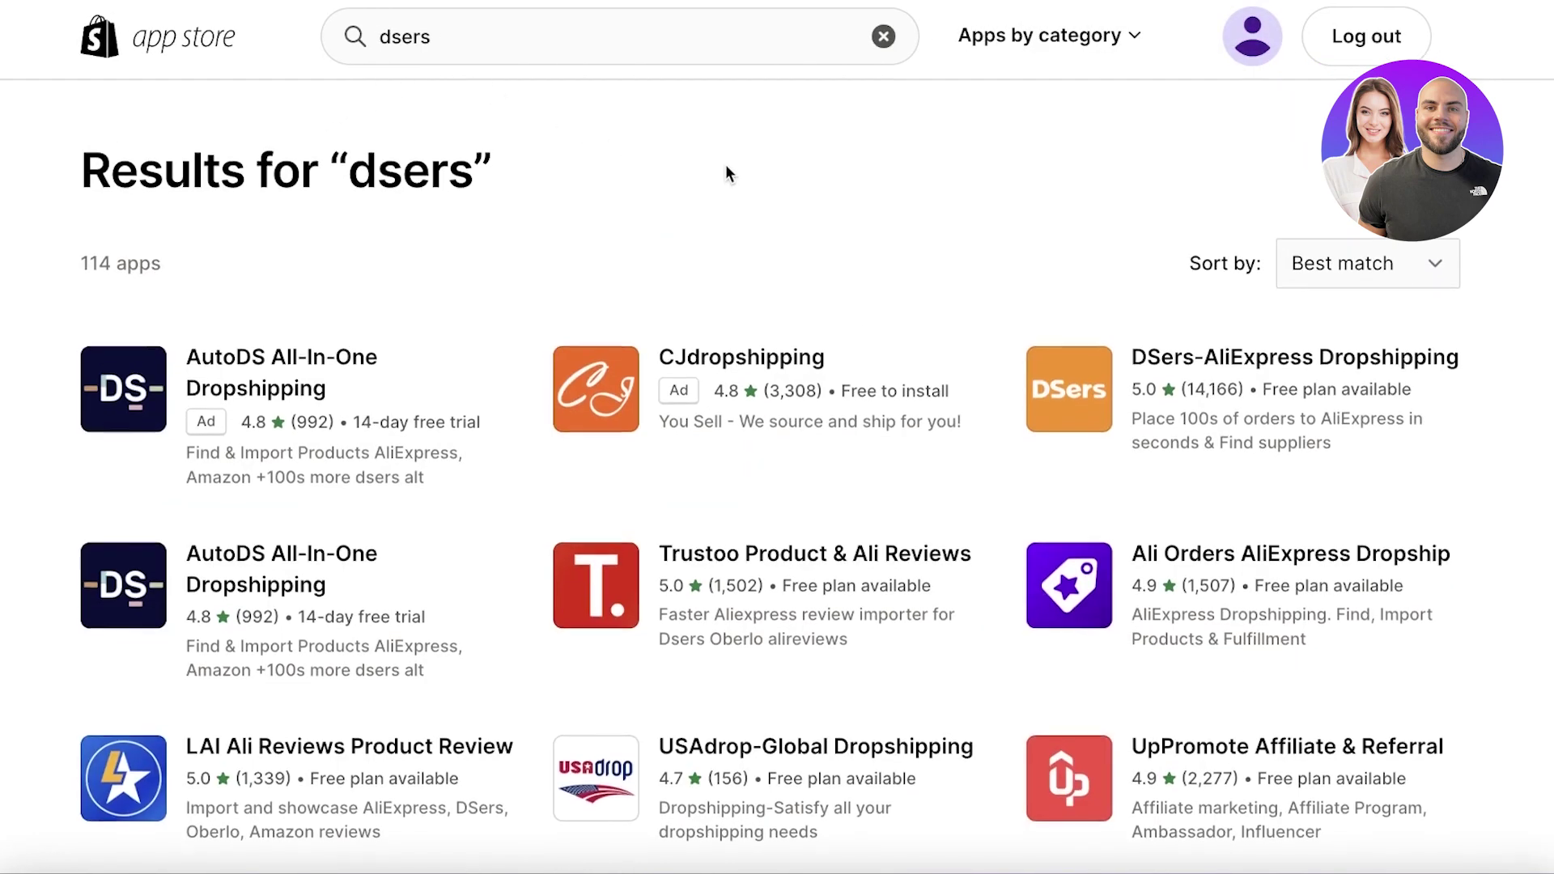
{"action": "scroll", "coordinate": [725, 164], "scroll_direction": "down", "scroll_amount": 1}
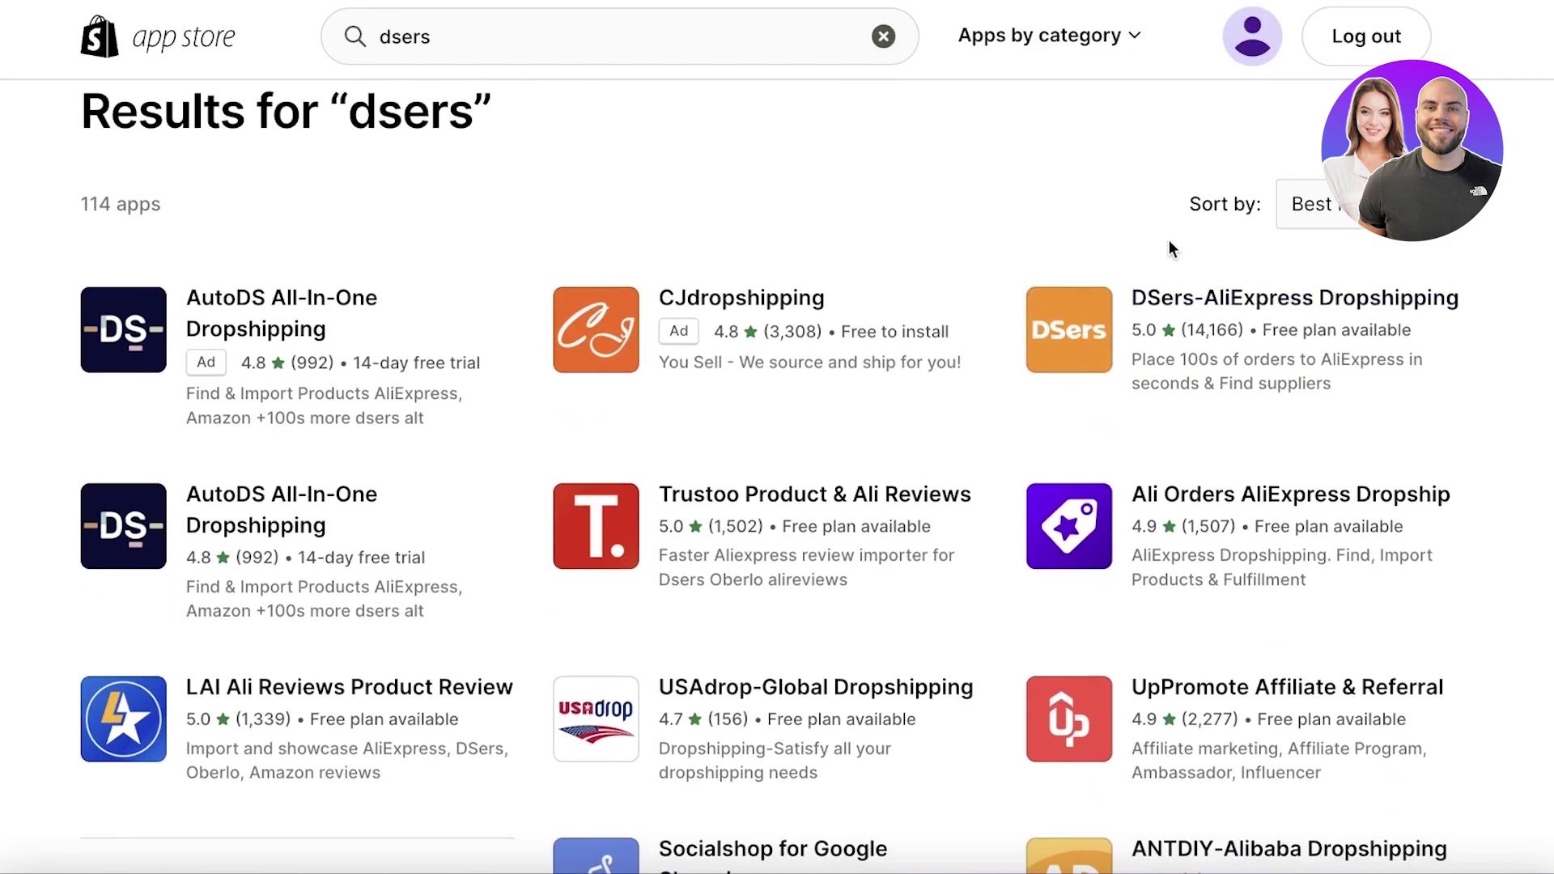
{"action": "left_click", "coordinate": [1276, 307]}
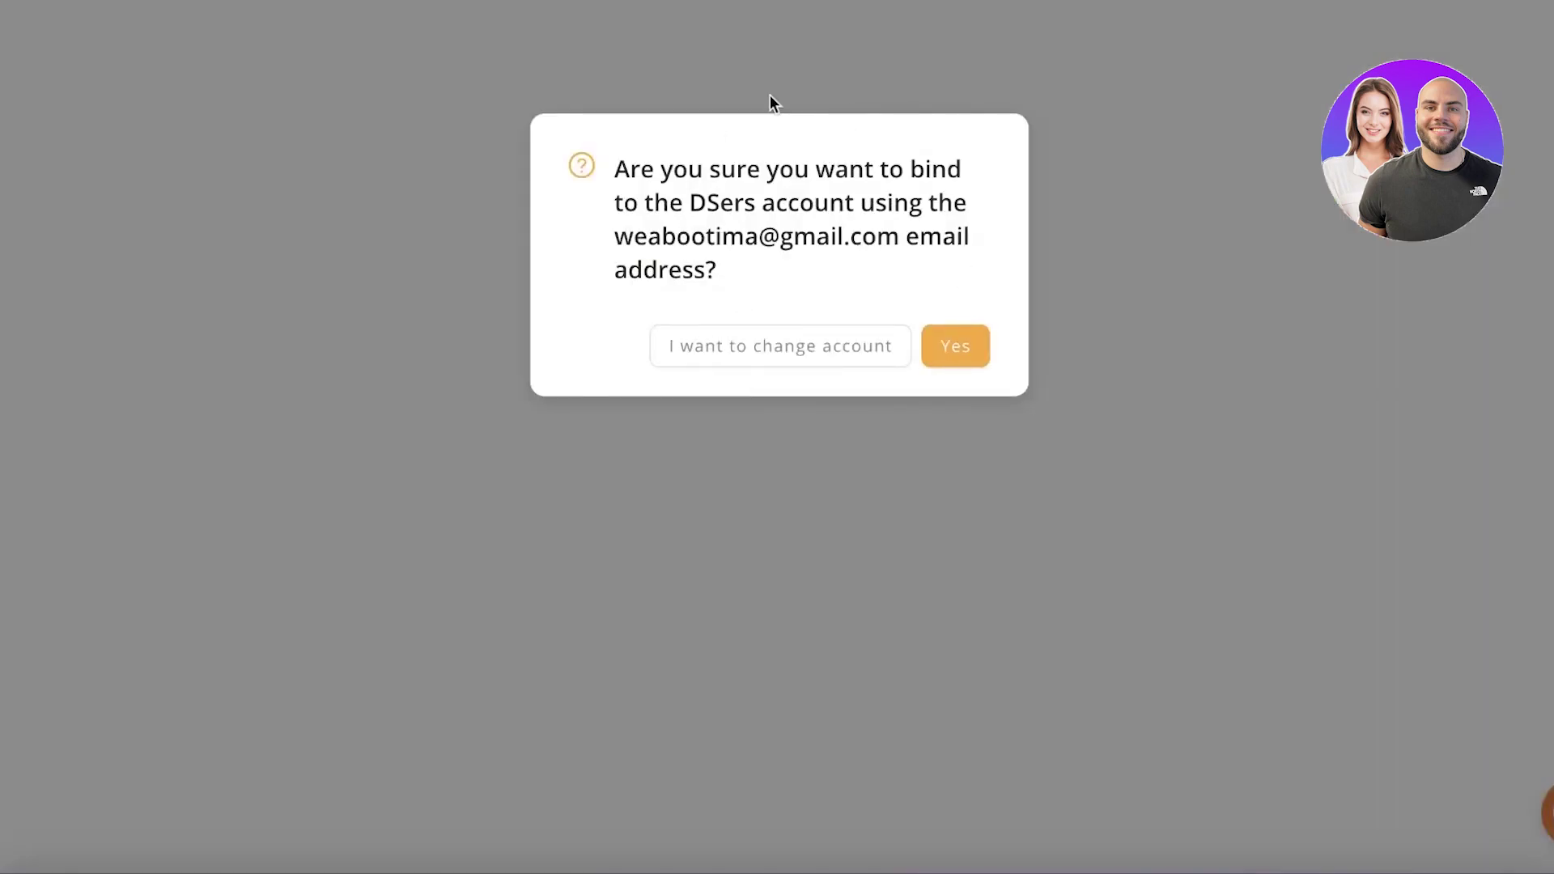
Confirm binding the store to the DSers account in the bind dialog
{"action": "left_click_drag", "start_coordinate": [617, 245], "coordinate": [875, 243]}
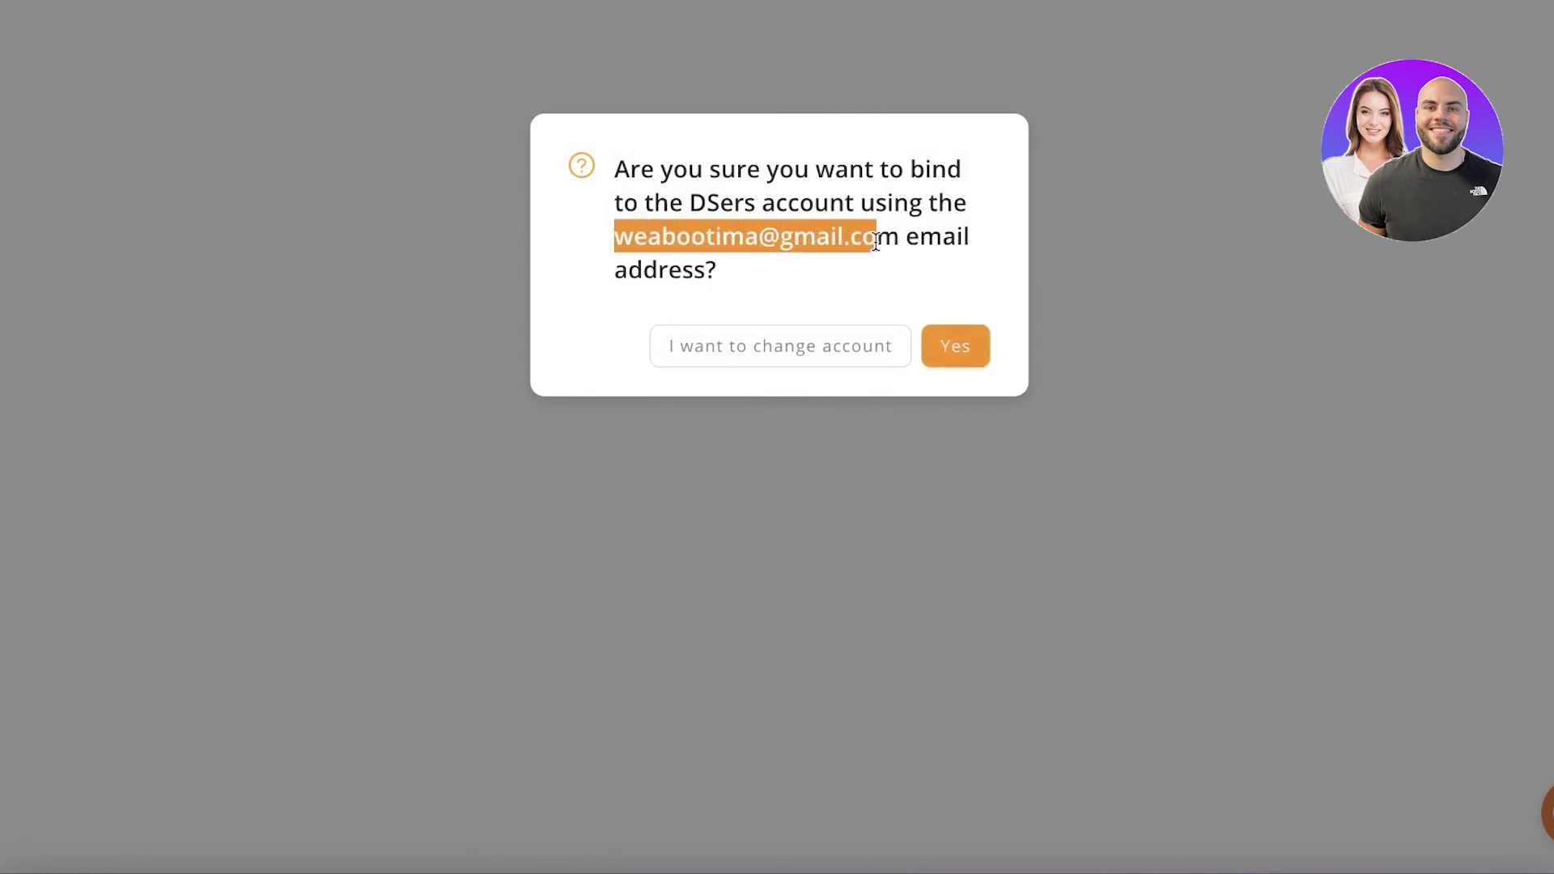
{"action": "left_click", "coordinate": [714, 267]}
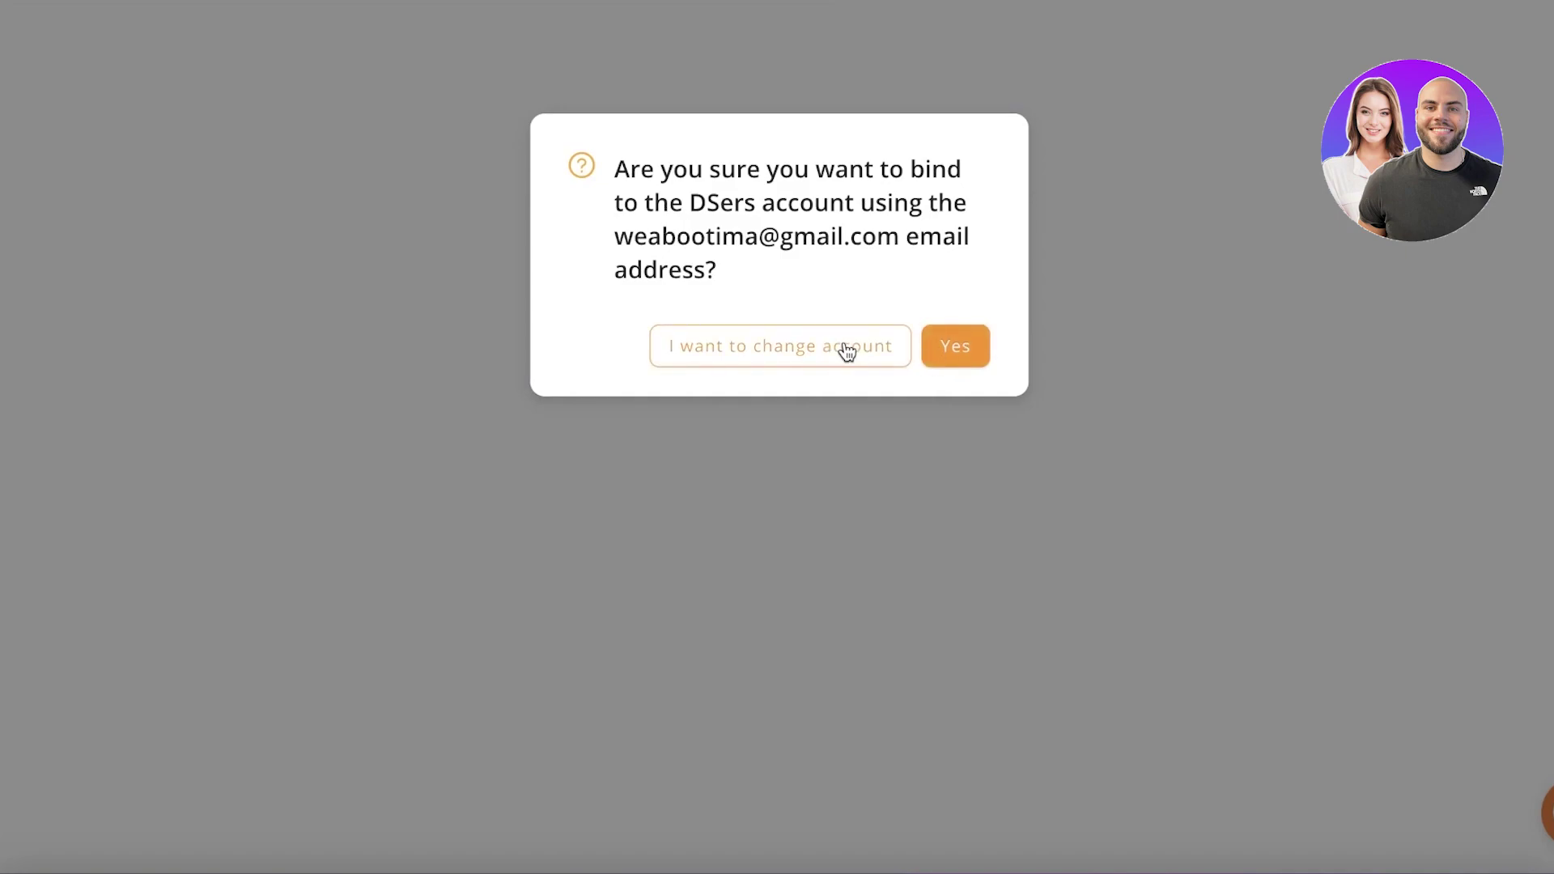
{"action": "left_click", "coordinate": [954, 348]}
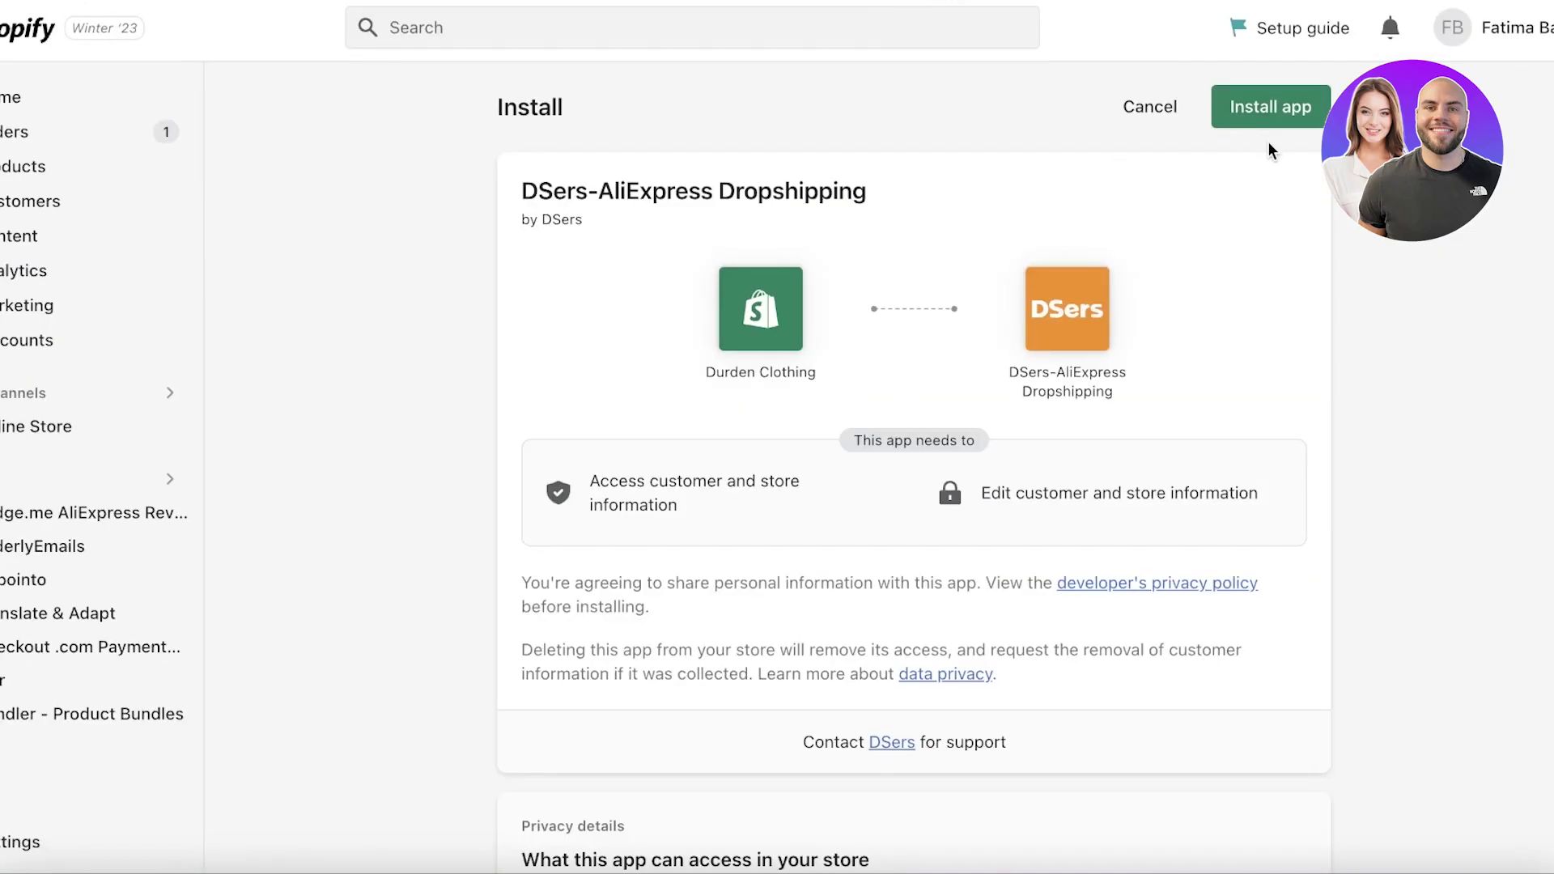
Install the DSers app on the Durden Clothing store
{"action": "left_click", "coordinate": [1275, 108]}
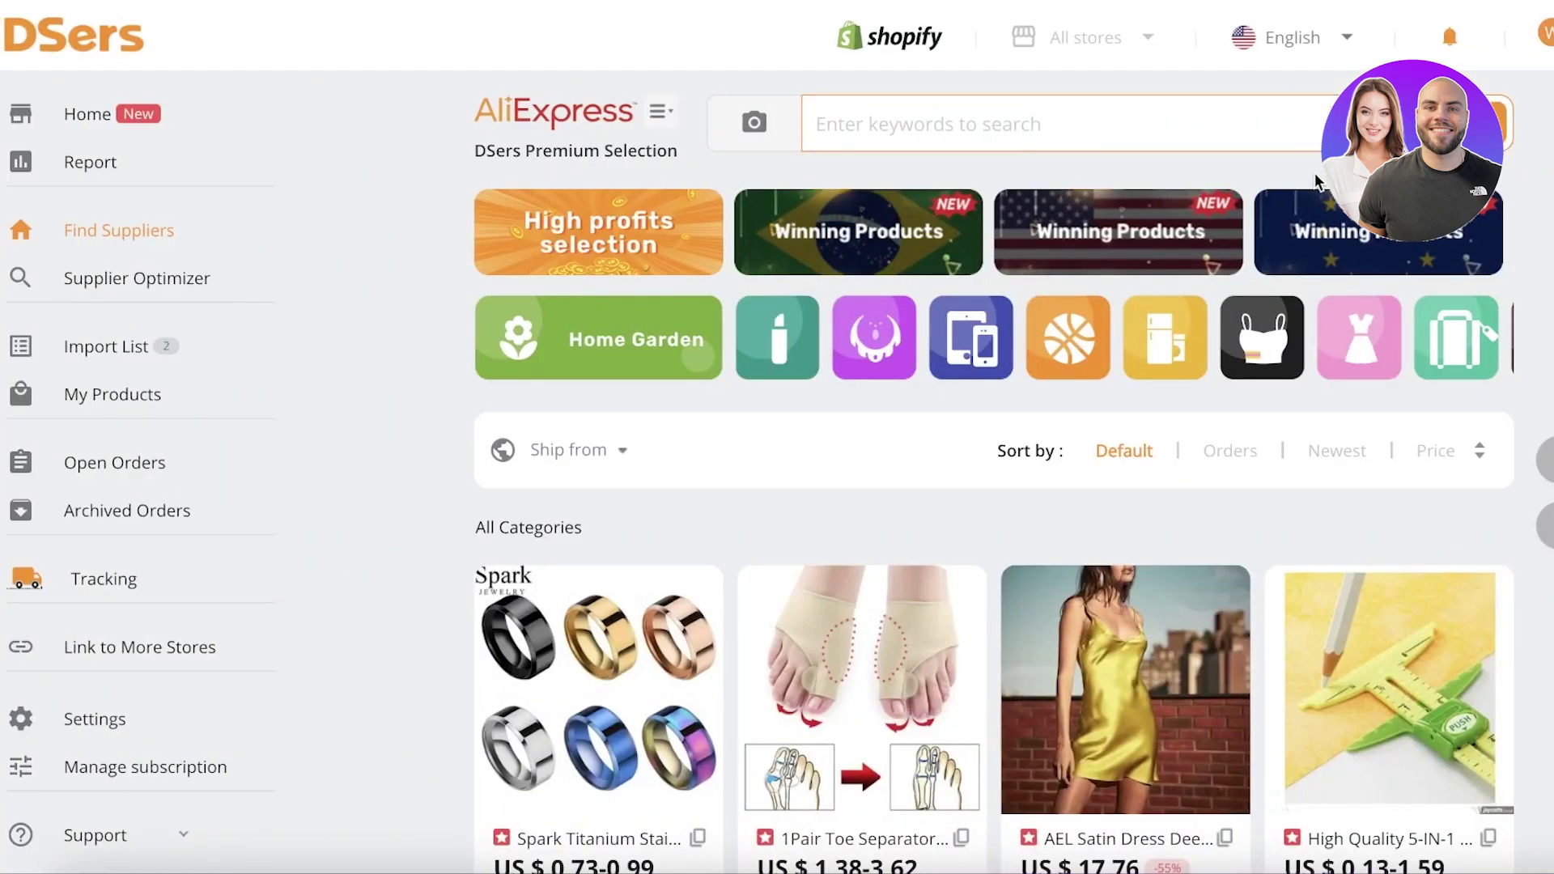
{"action": "scroll", "coordinate": [947, 374], "scroll_direction": "down", "scroll_amount": 2}
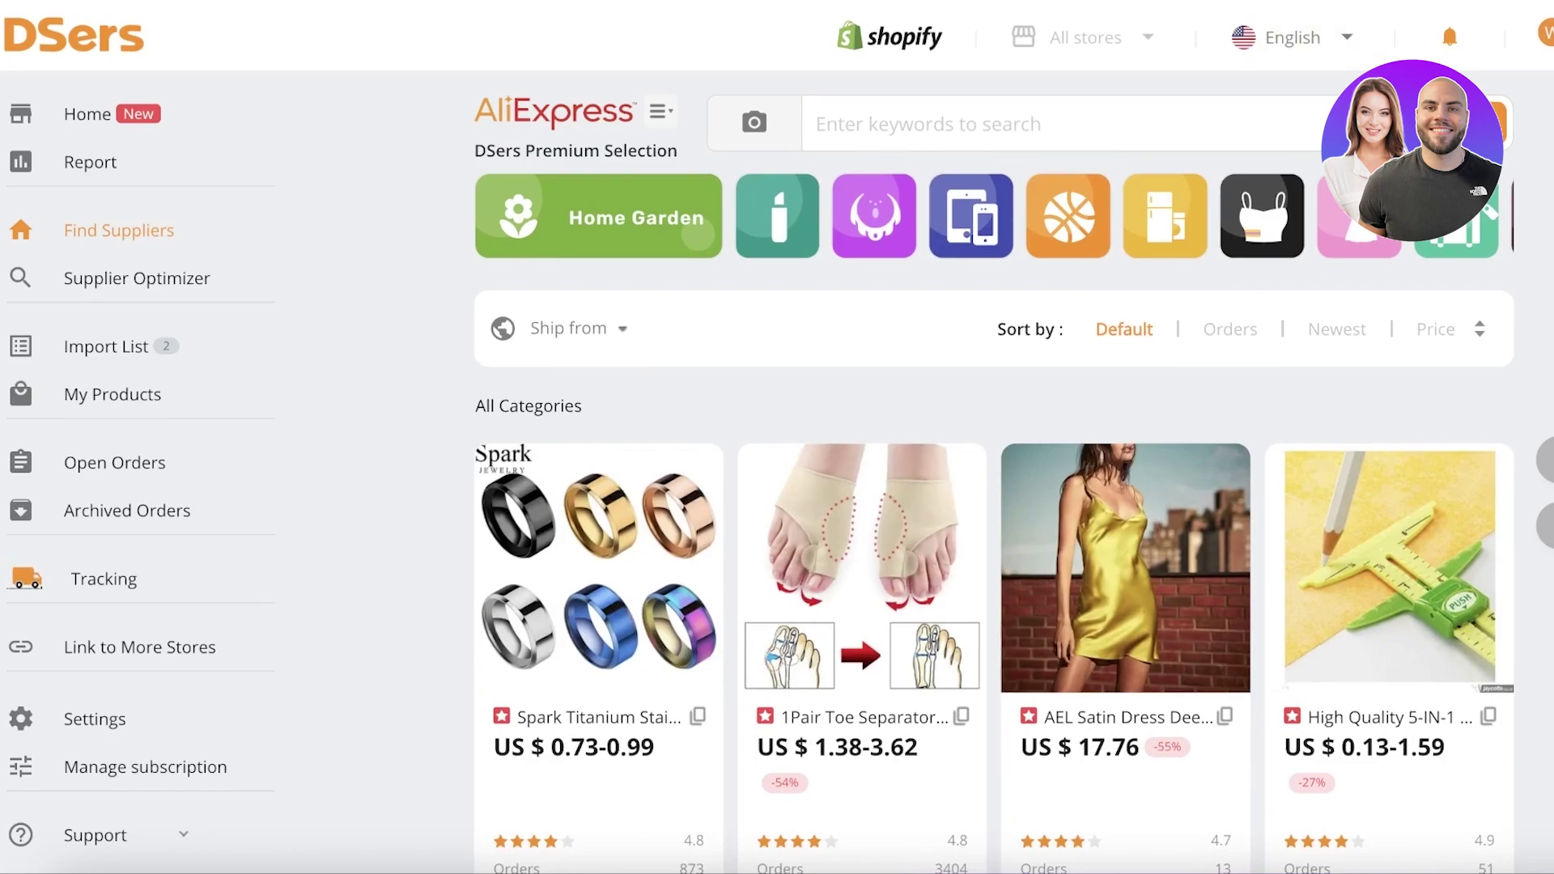
{"action": "scroll", "coordinate": [765, 374], "scroll_direction": "down", "scroll_amount": 8}
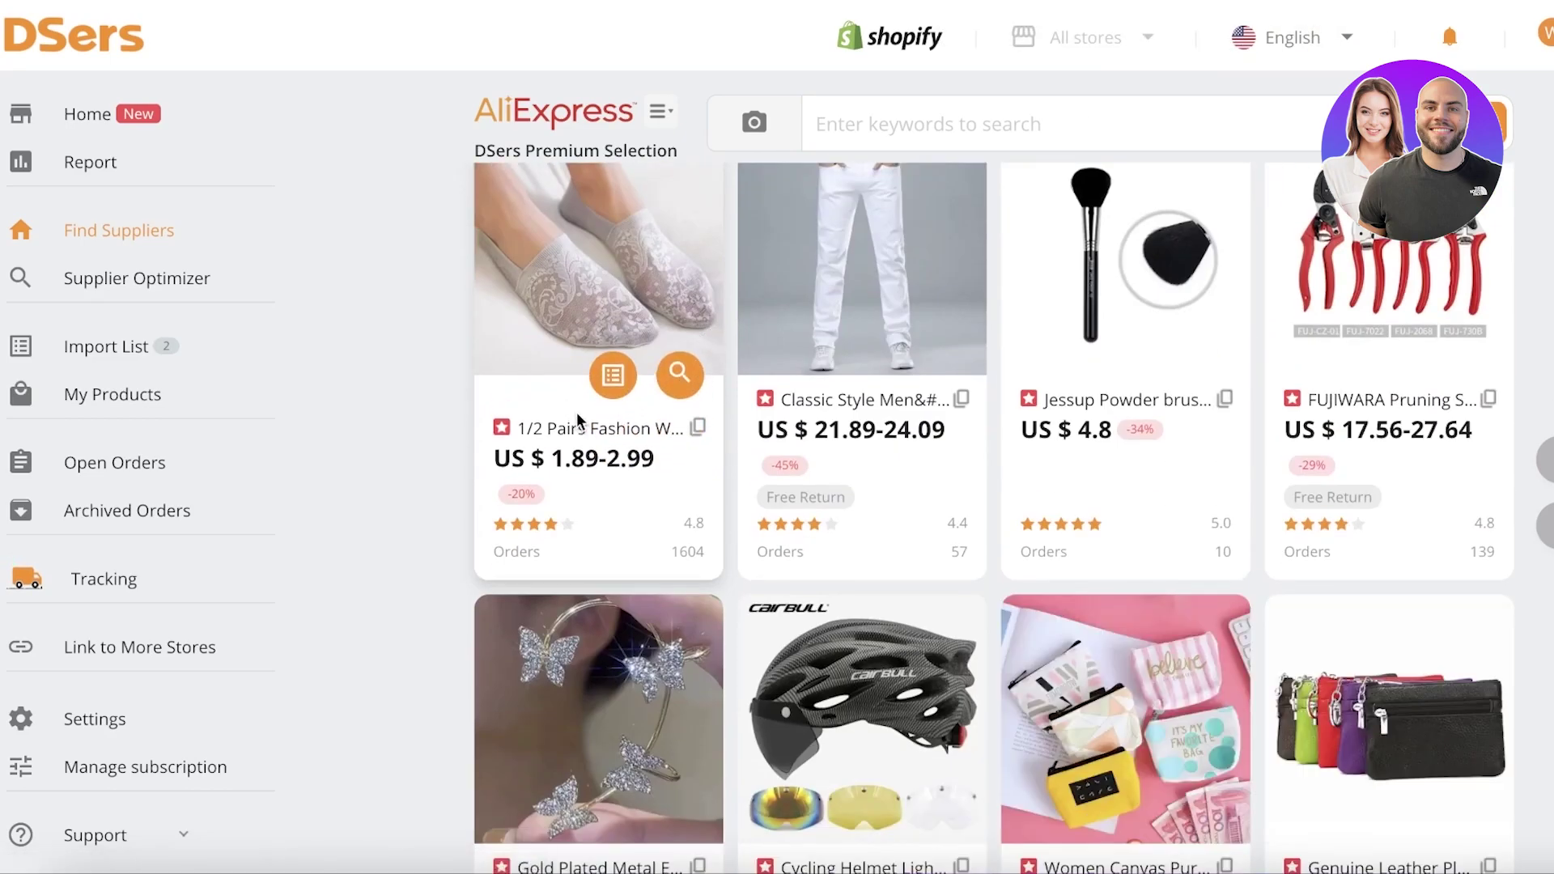
{"action": "scroll", "coordinate": [578, 420], "scroll_direction": "down", "scroll_amount": 7}
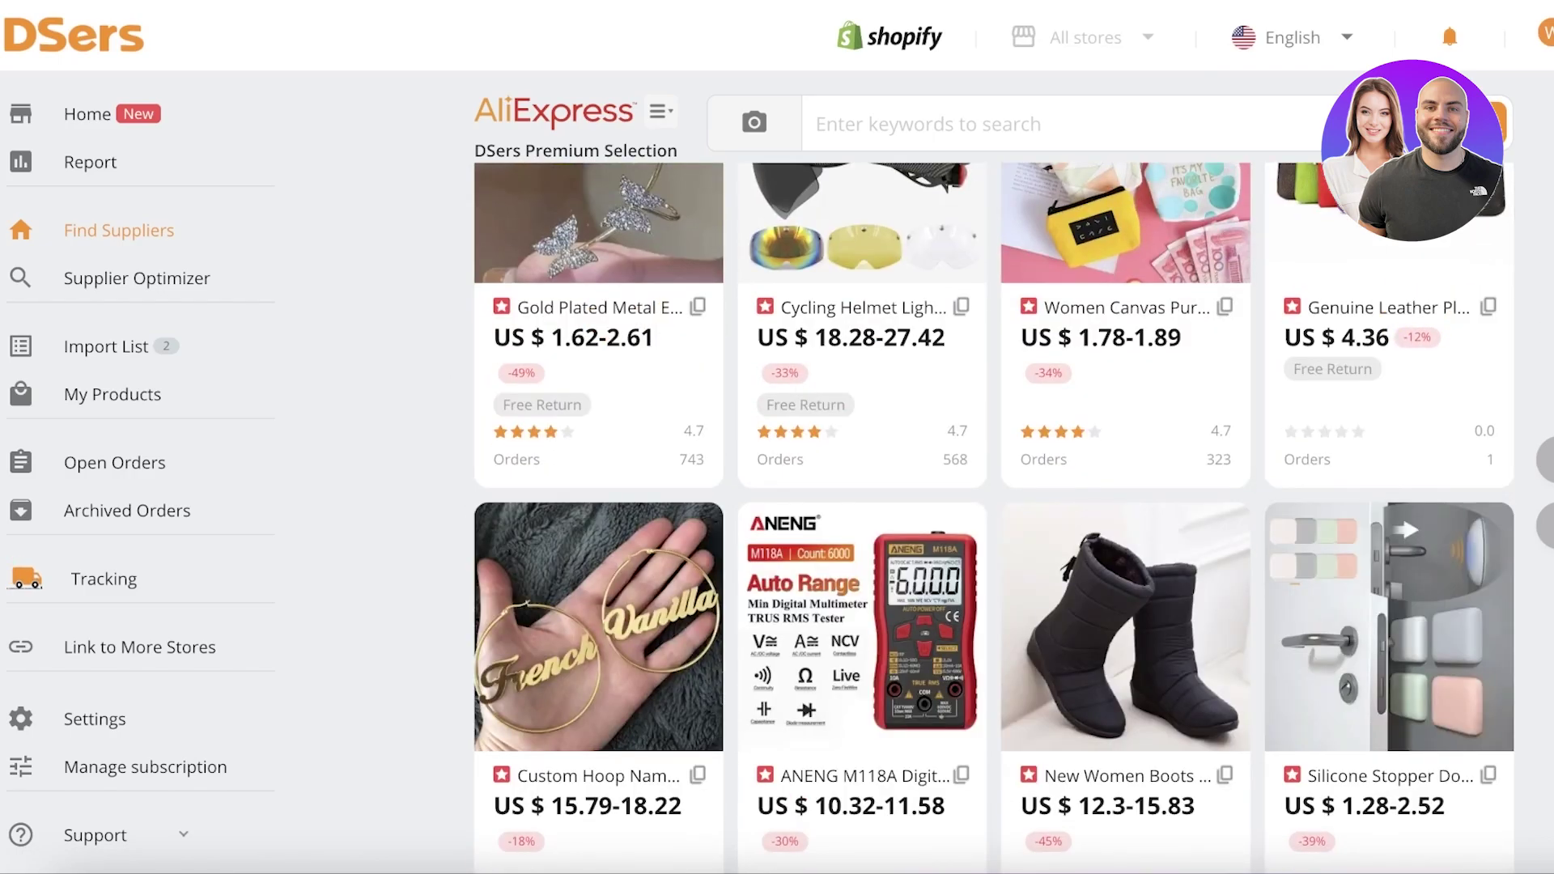
{"action": "scroll", "coordinate": [344, 254], "scroll_direction": "down", "scroll_amount": 10}
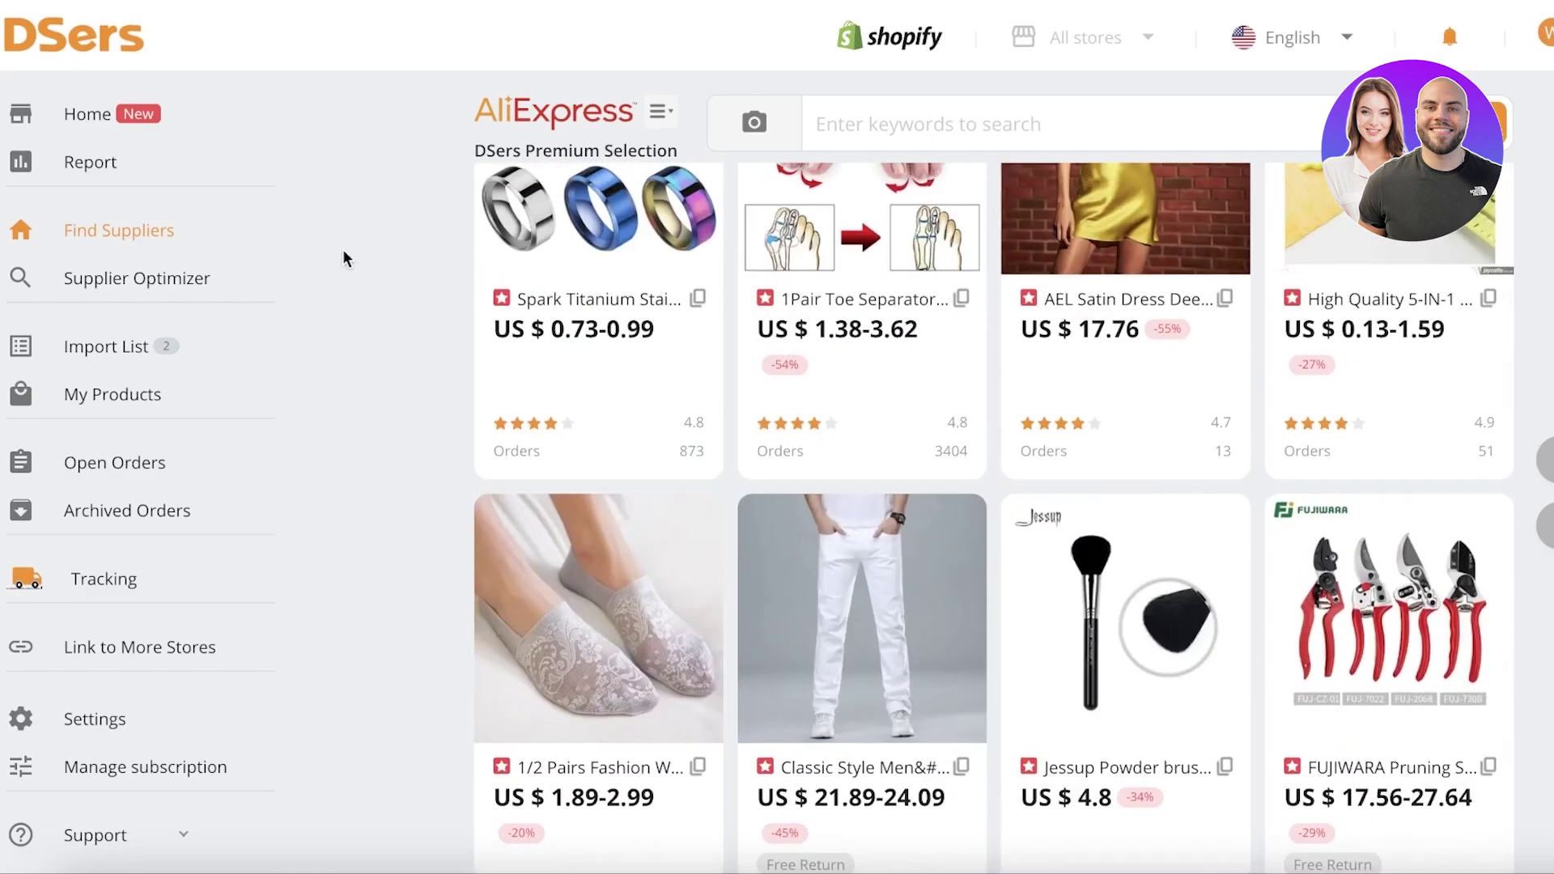
Look through DSers' Import List, Products, Open and Archived orders, then return to Find Suppliers
{"action": "left_click", "coordinate": [102, 361]}
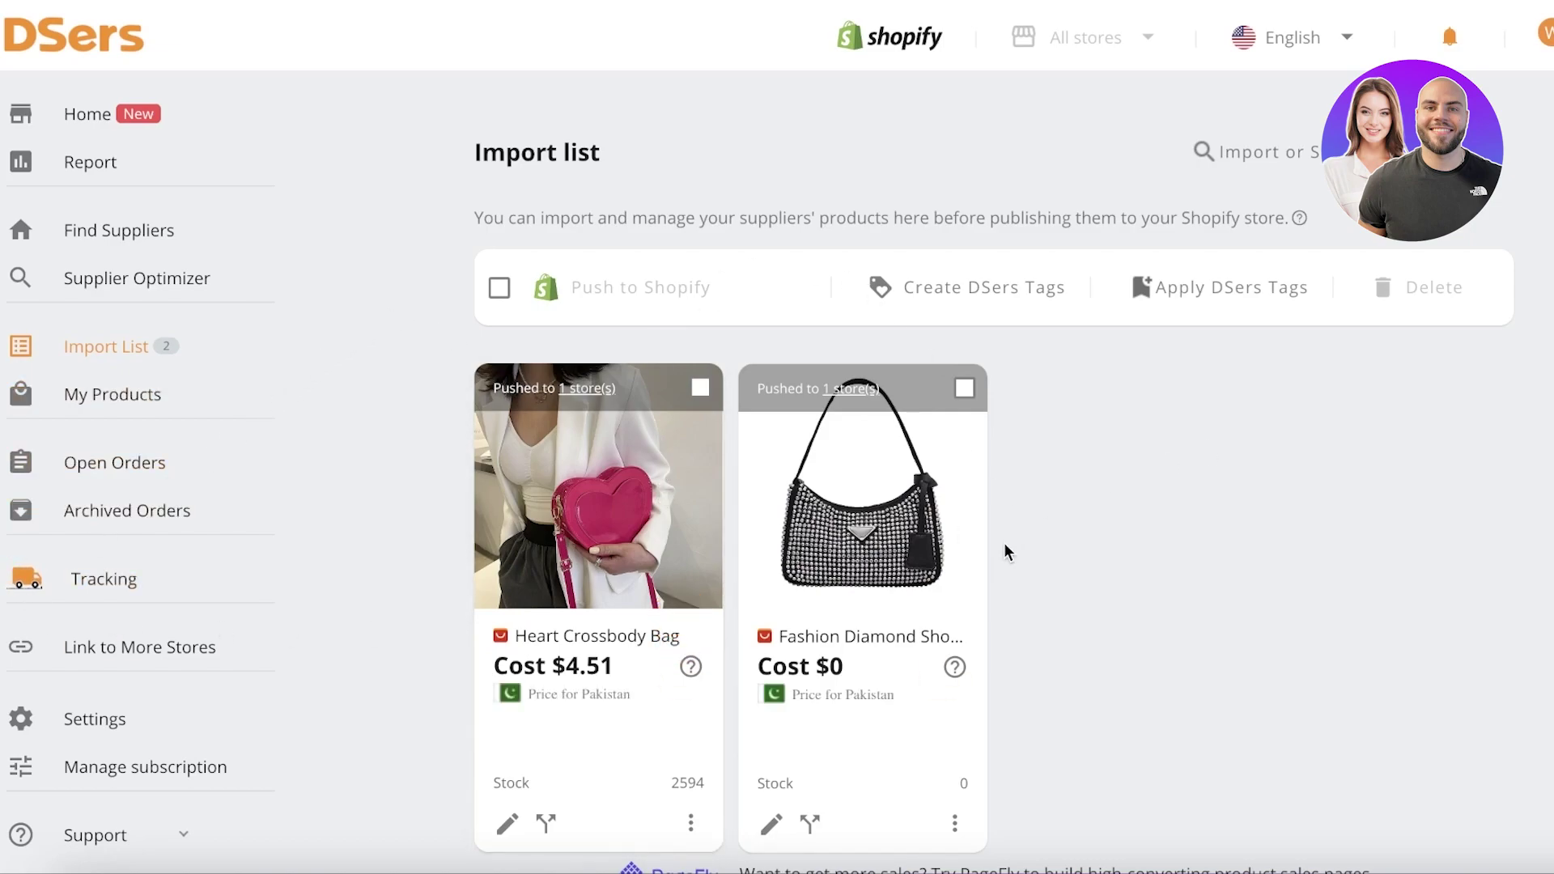
{"action": "left_click", "coordinate": [125, 396]}
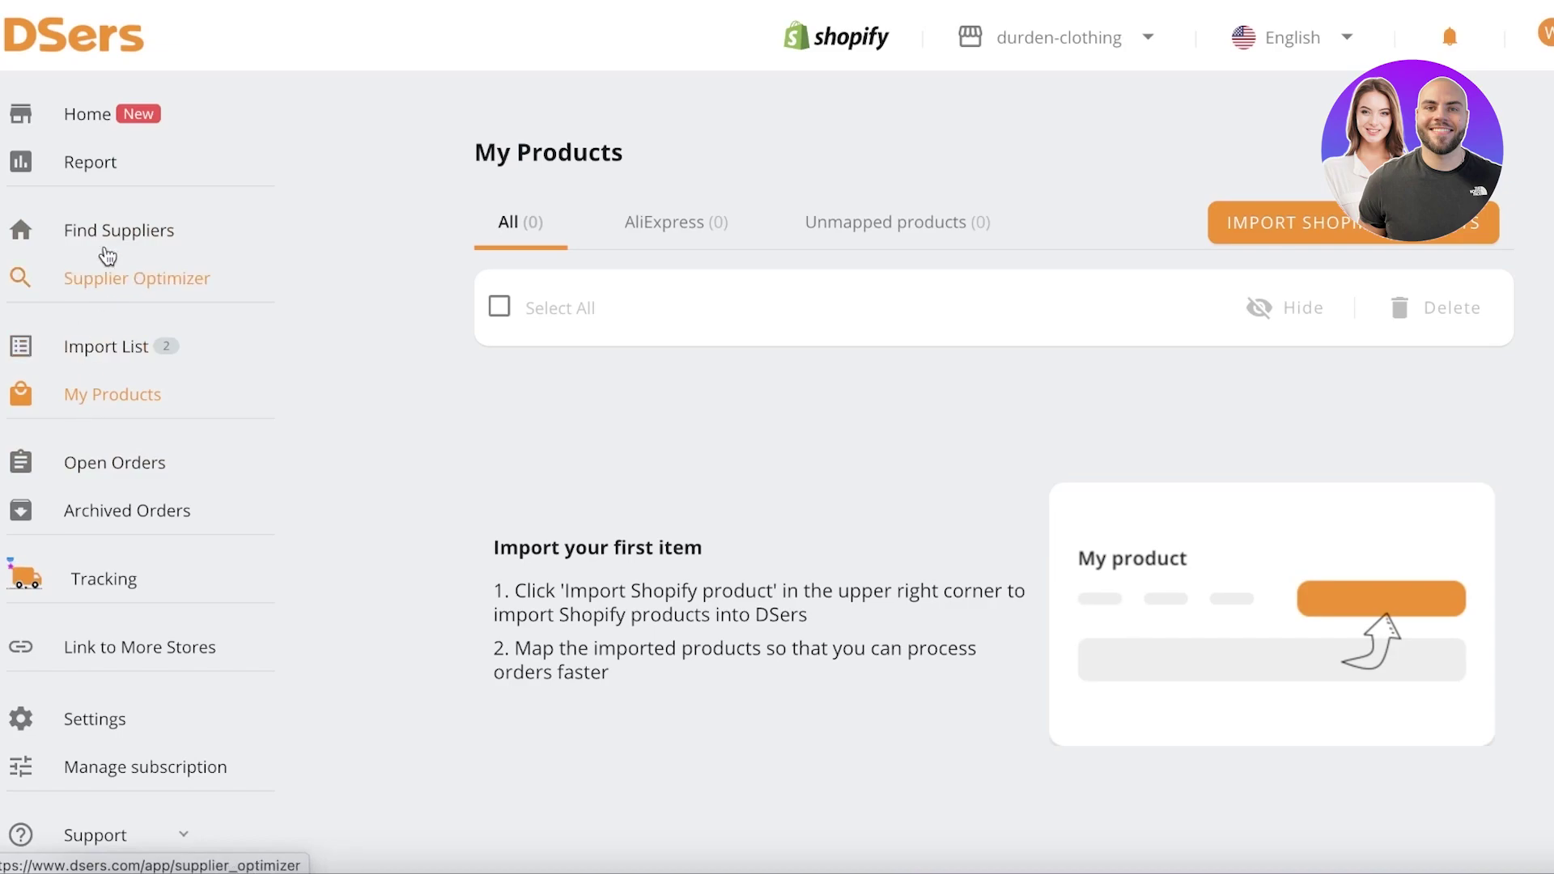
{"action": "left_click", "coordinate": [89, 471]}
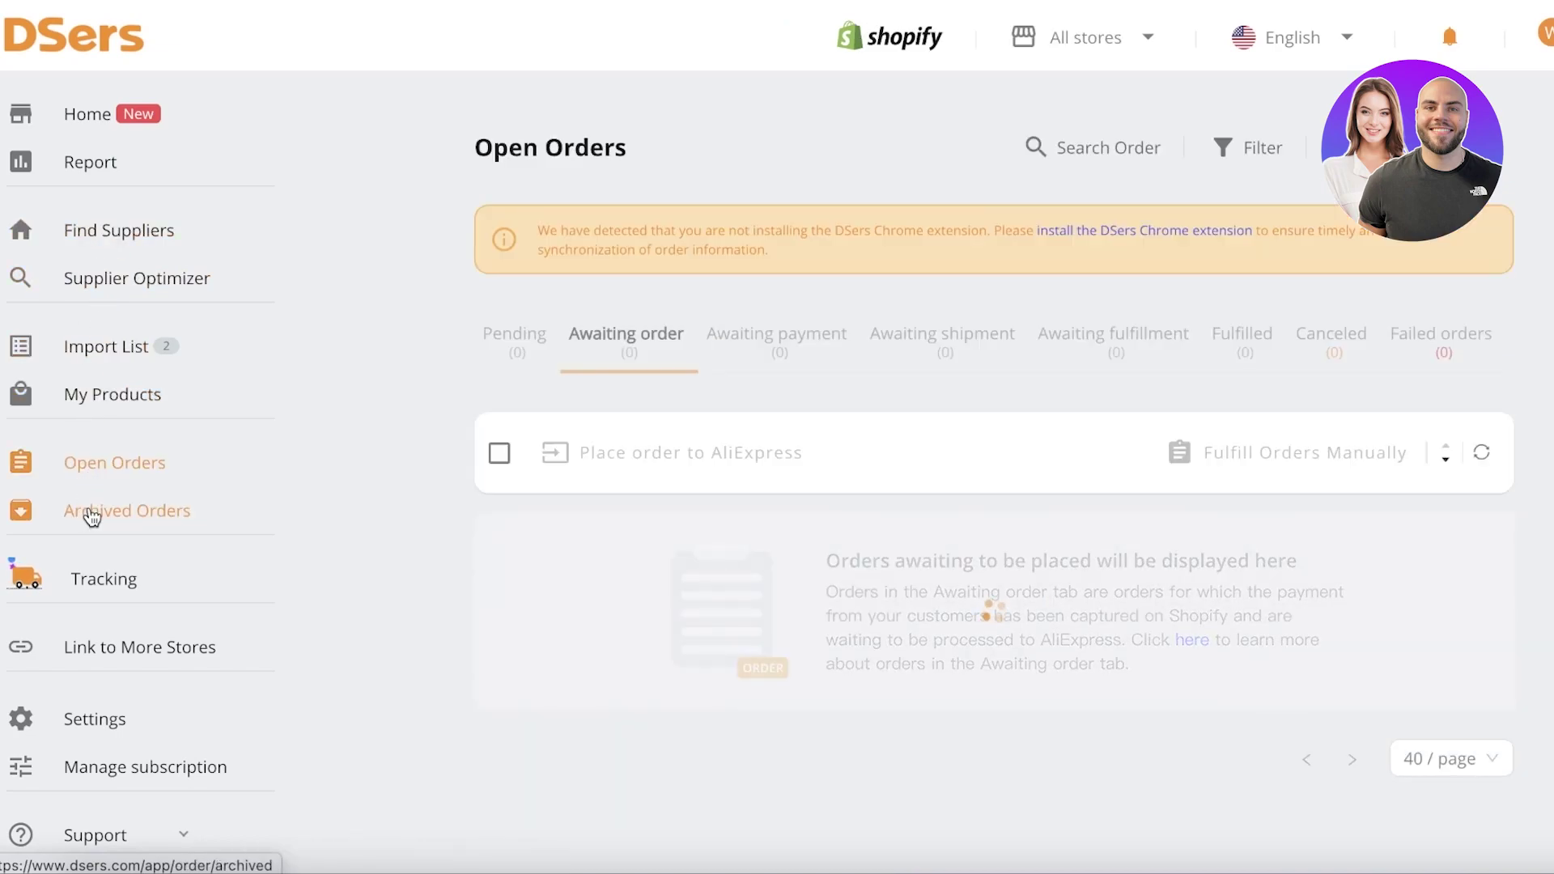
{"action": "left_click", "coordinate": [91, 515]}
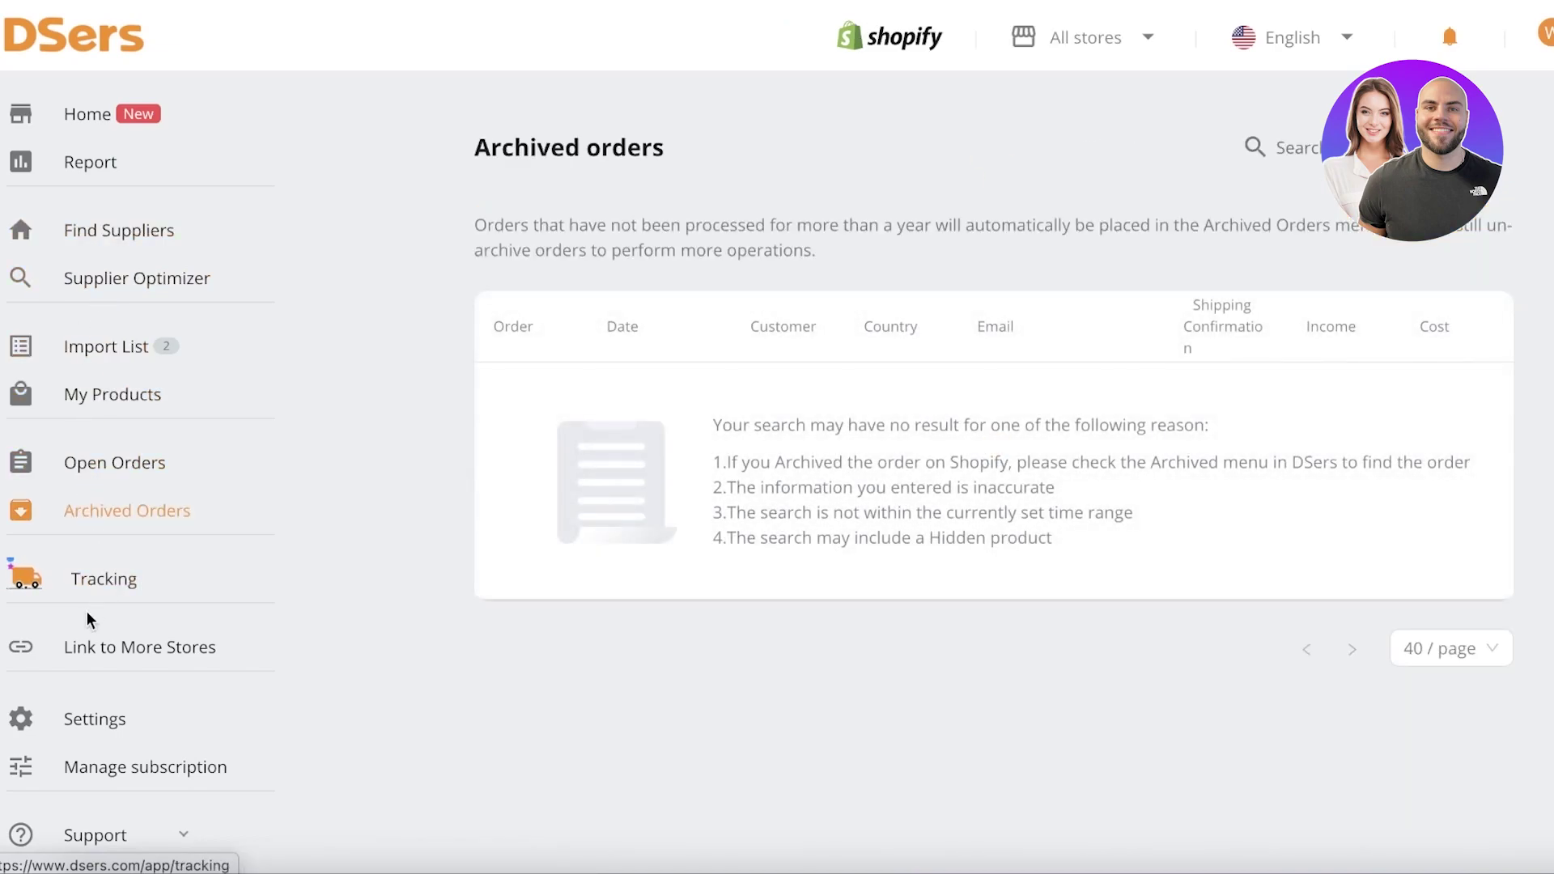
{"action": "left_click", "coordinate": [110, 253]}
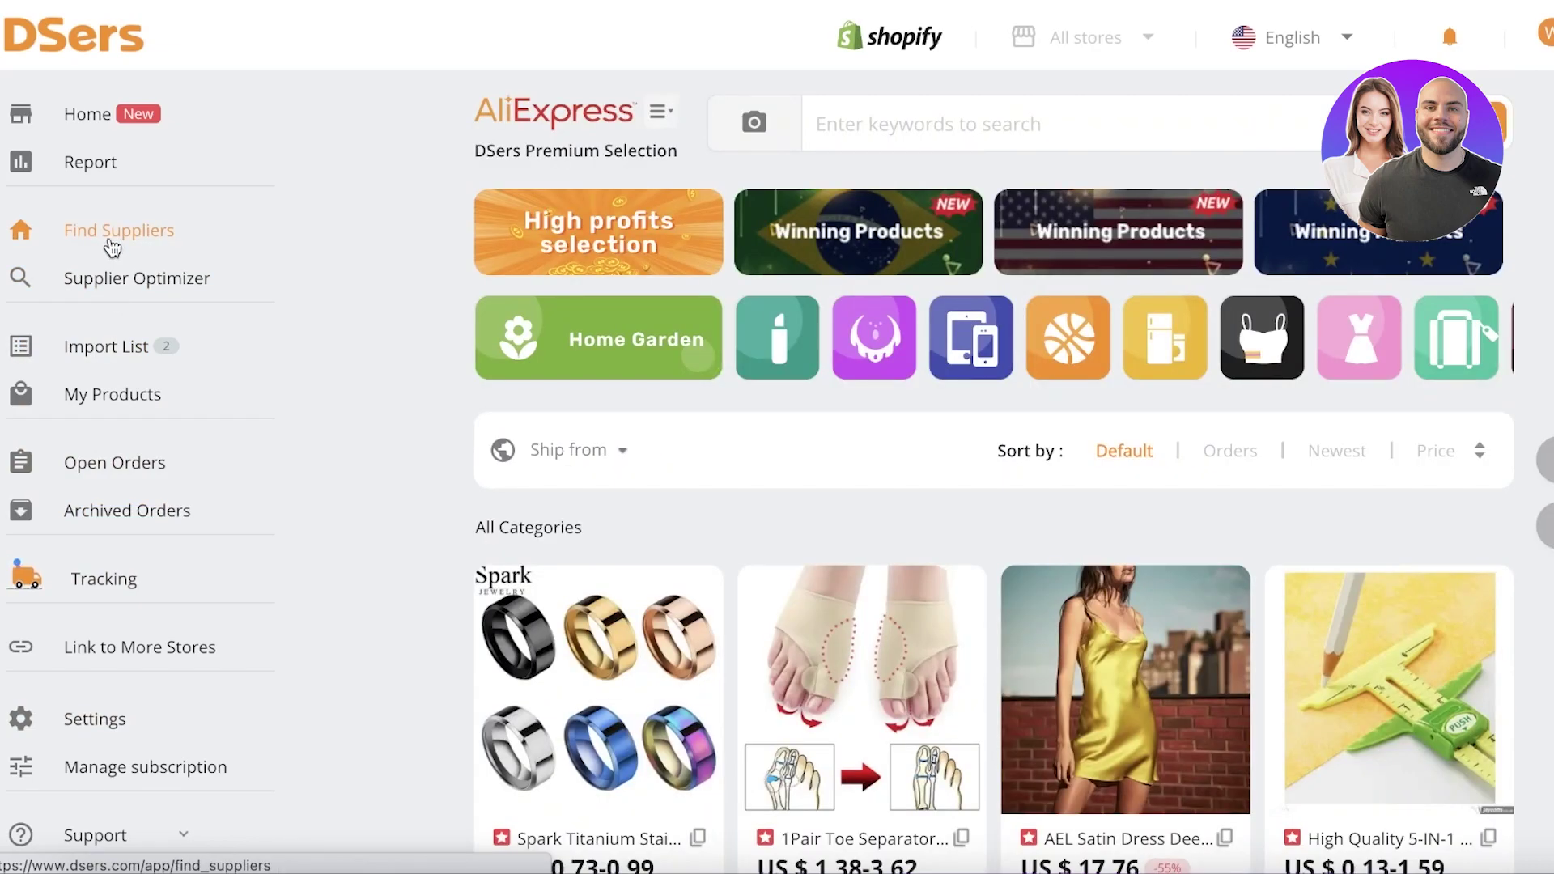
{"action": "scroll", "coordinate": [400, 518], "scroll_direction": "down", "scroll_amount": 5}
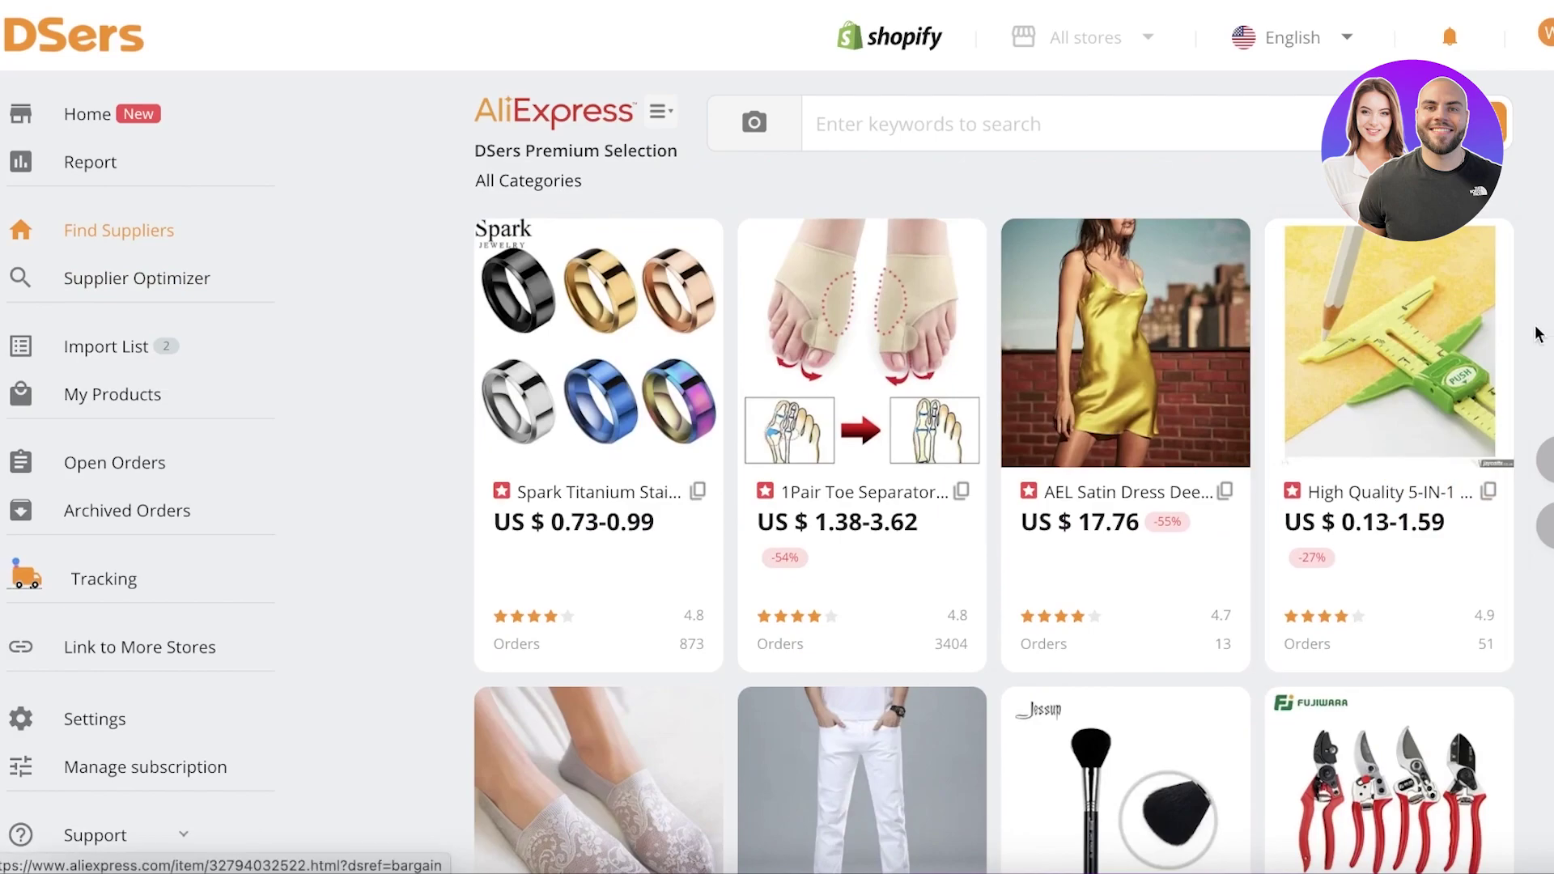
{"action": "scroll", "coordinate": [1094, 342], "scroll_direction": "up", "scroll_amount": 5}
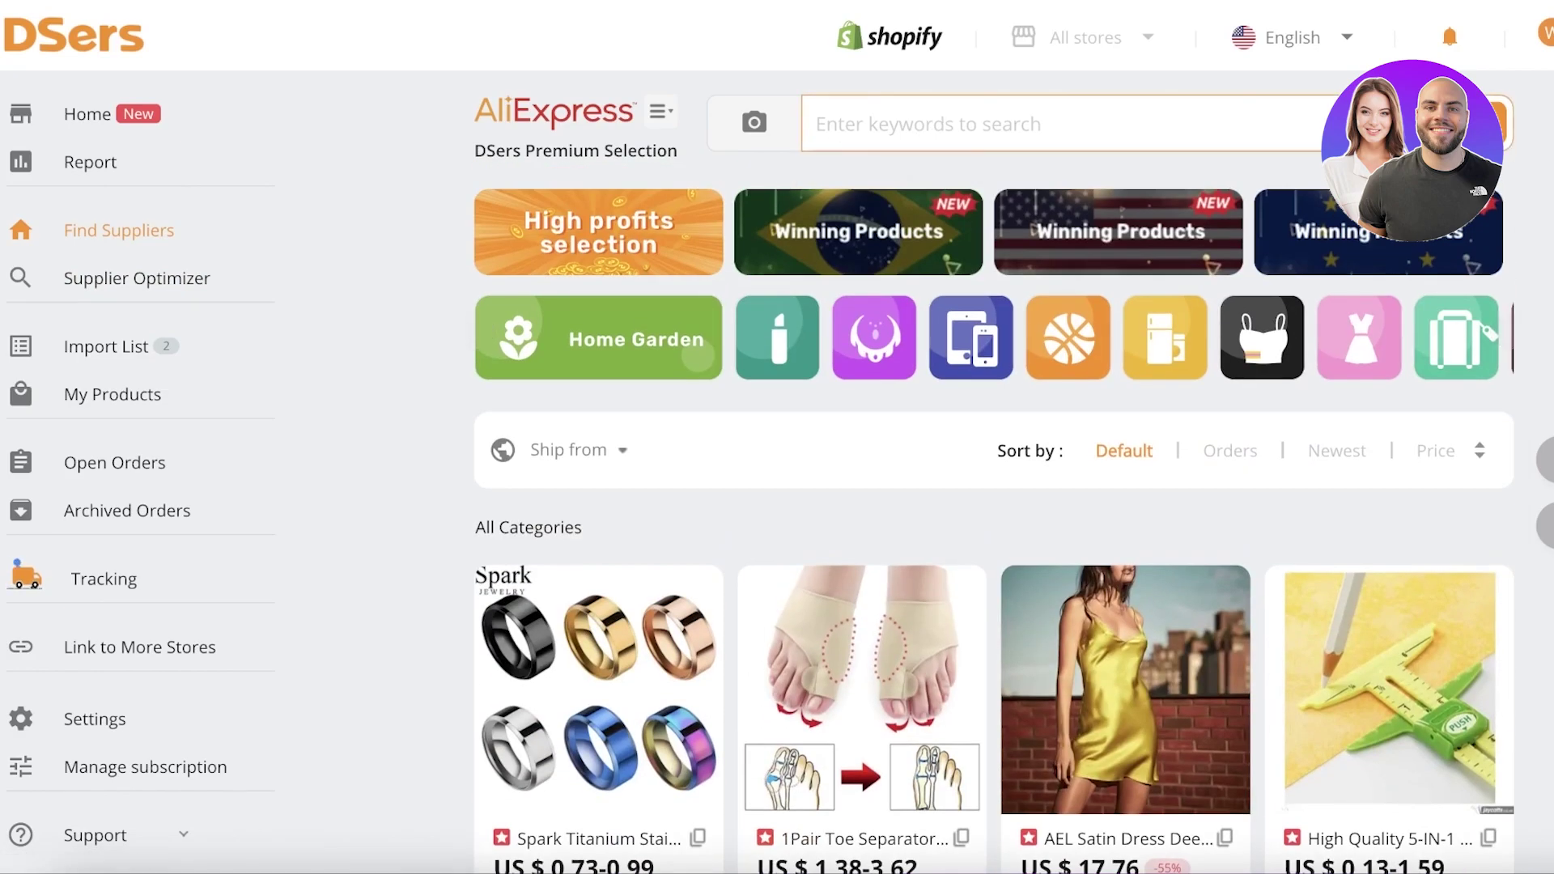
{"action": "scroll", "coordinate": [756, 250], "scroll_direction": "down", "scroll_amount": 3}
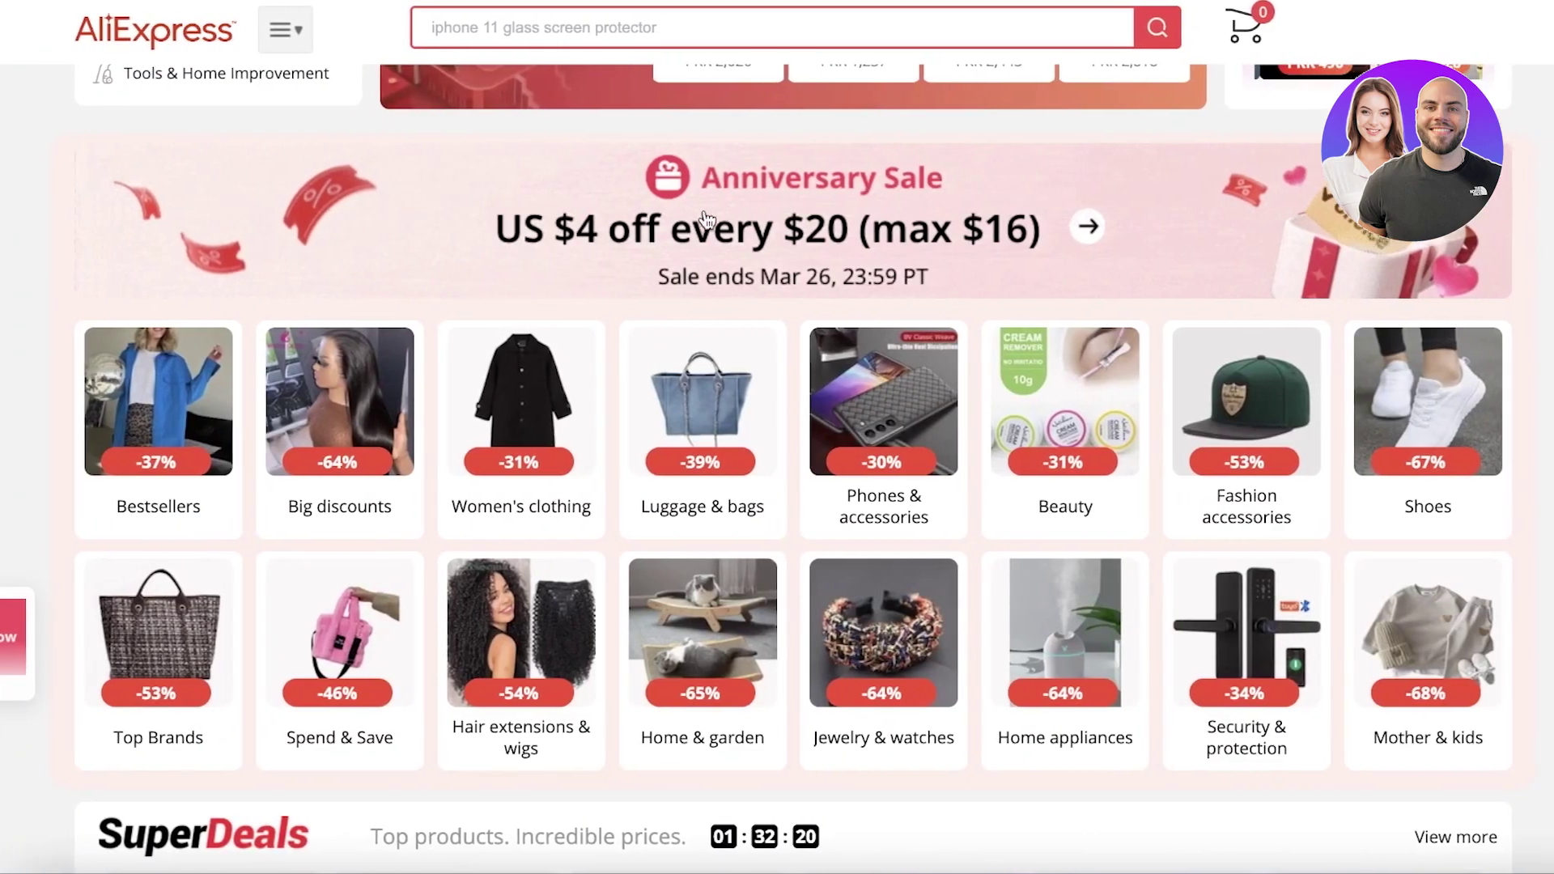
Dismiss the AliExpress sign-in prompt
{"action": "scroll", "coordinate": [561, 343], "scroll_direction": "down", "scroll_amount": 7}
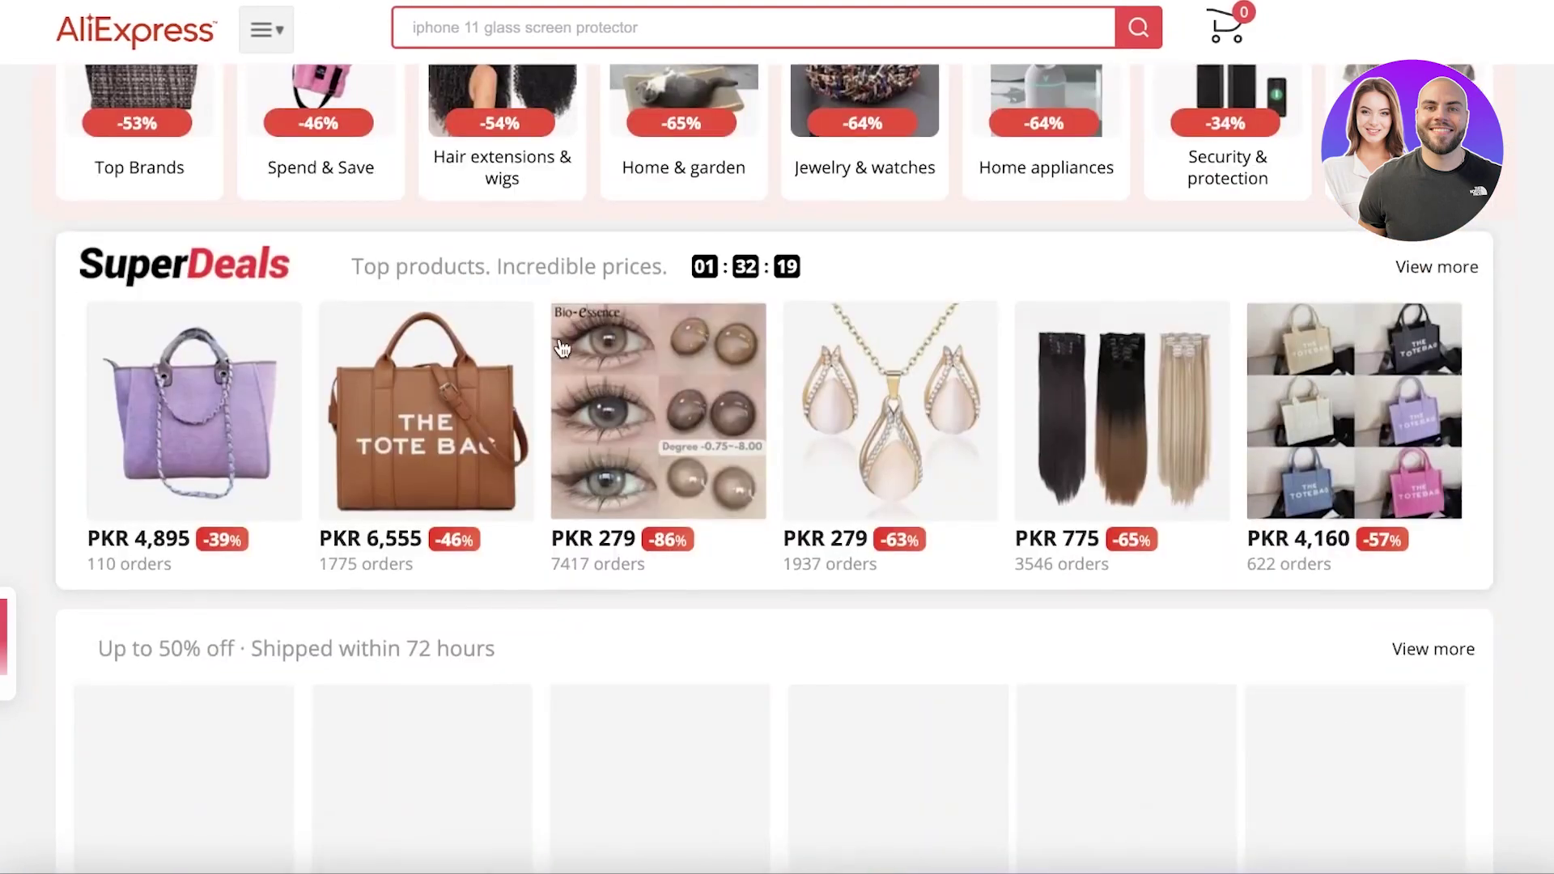
{"action": "scroll", "coordinate": [561, 343], "scroll_direction": "up", "scroll_amount": 4}
{"action": "scroll", "coordinate": [562, 342], "scroll_direction": "down", "scroll_amount": 10}
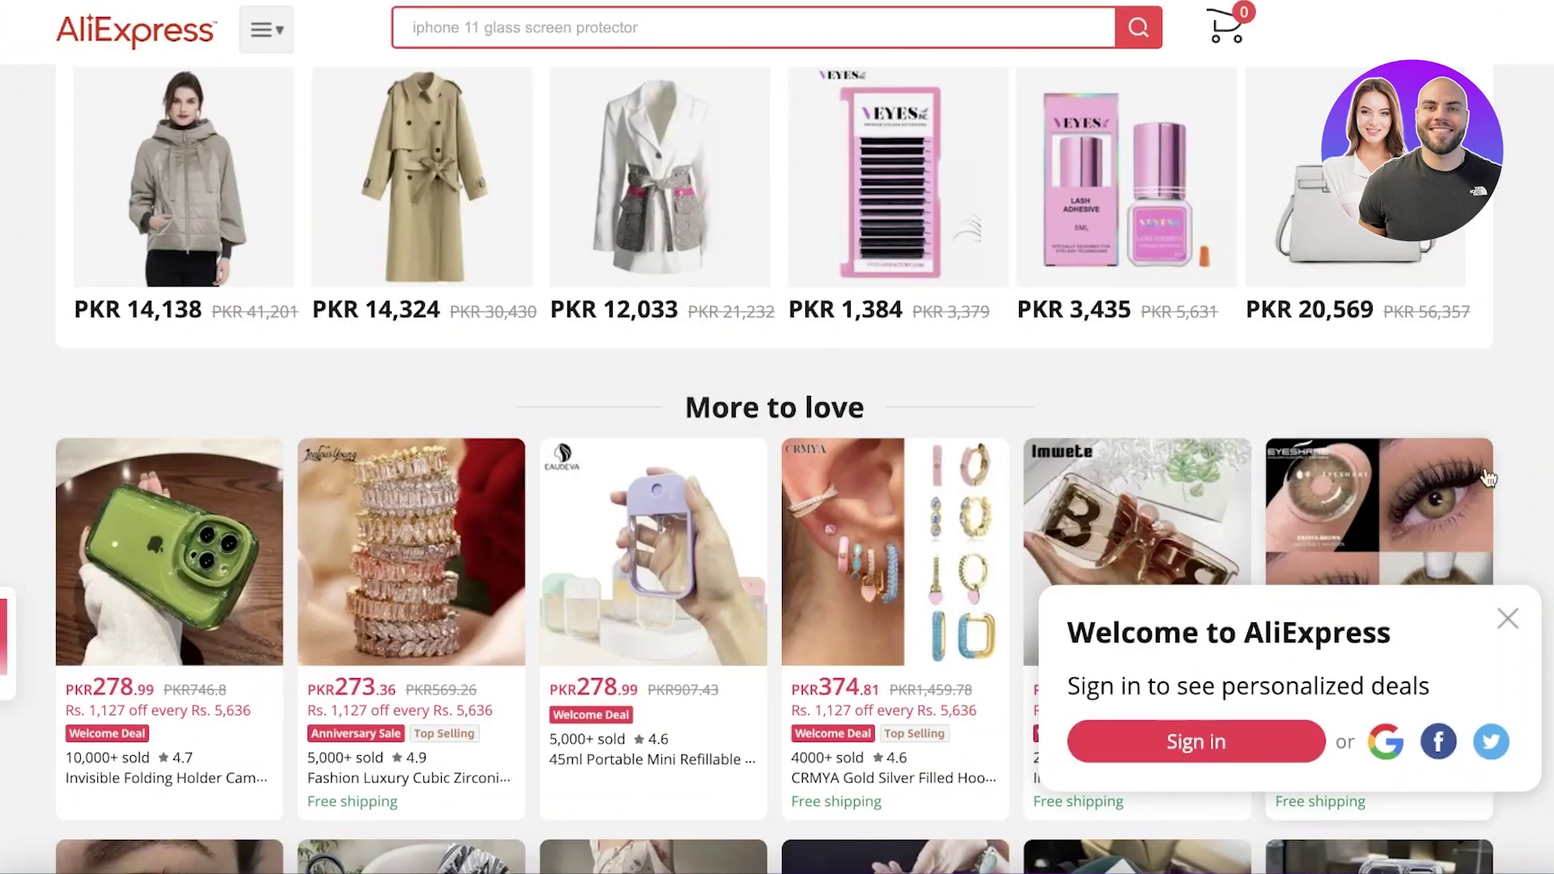
{"action": "left_click", "coordinate": [1506, 620]}
Scroll to the Women Sneakers 2023 product and bring up copy options on its title
{"action": "scroll", "coordinate": [1001, 322], "scroll_direction": "down", "scroll_amount": 4}
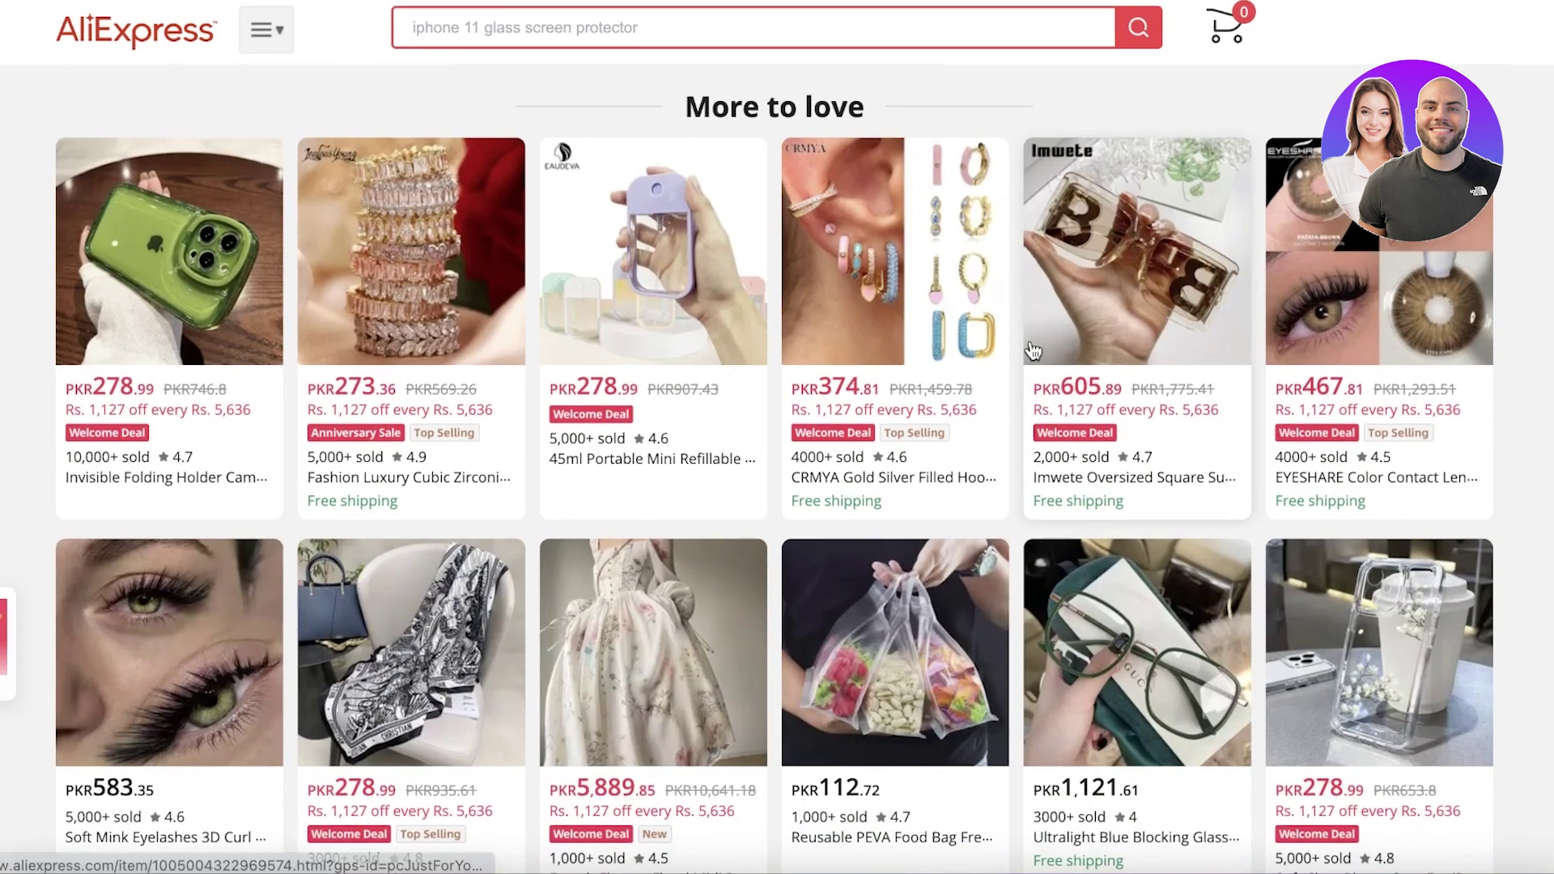
{"action": "scroll", "coordinate": [1027, 348], "scroll_direction": "down", "scroll_amount": 7}
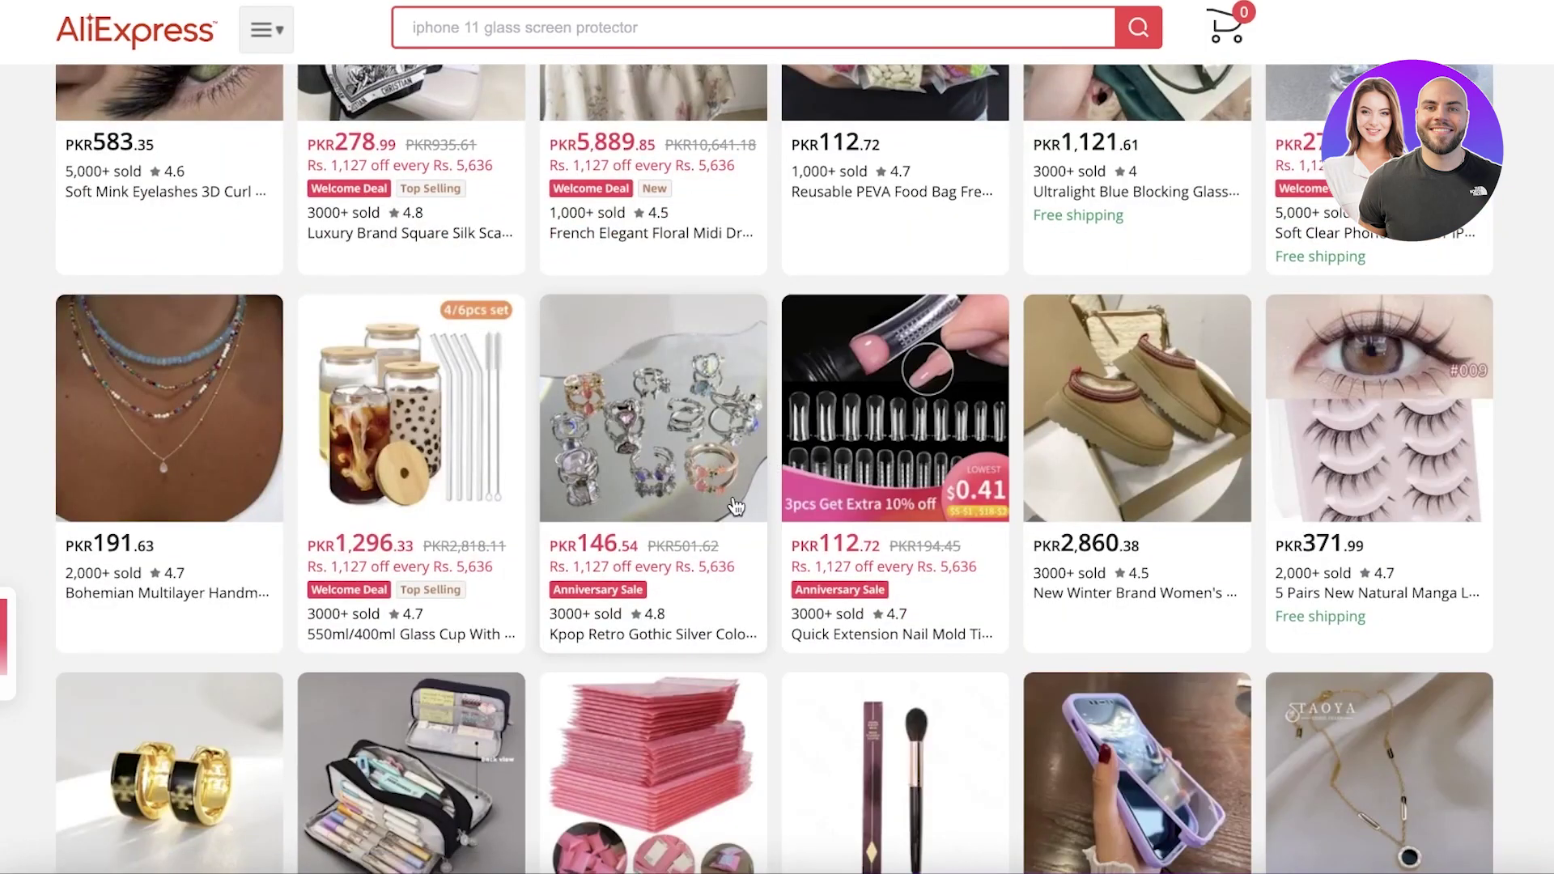
{"action": "scroll", "coordinate": [1142, 360], "scroll_direction": "down", "scroll_amount": 10}
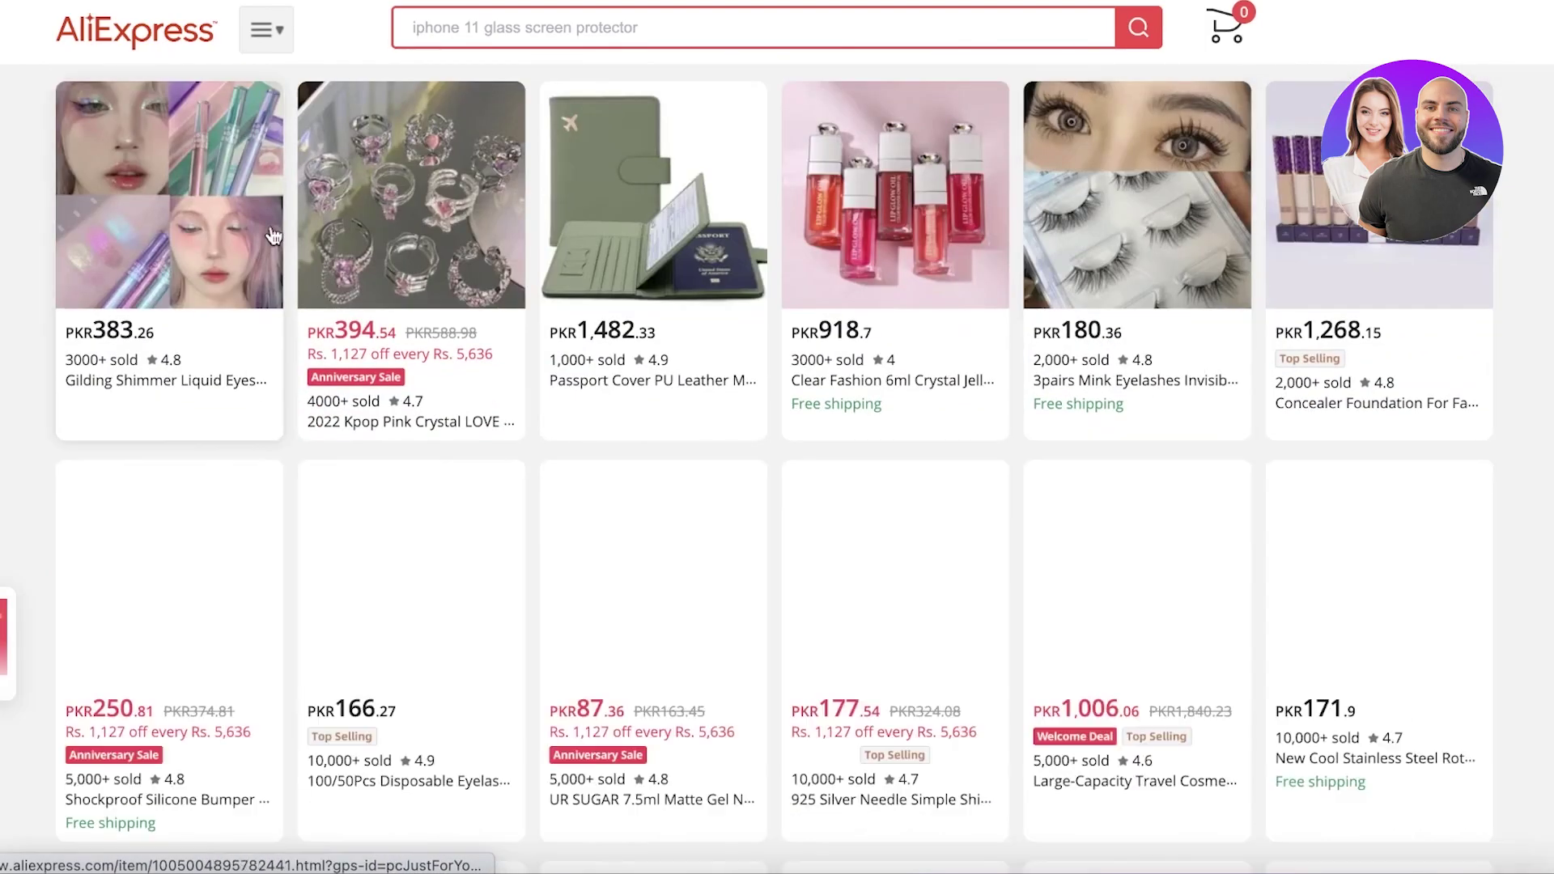
{"action": "scroll", "coordinate": [994, 338], "scroll_direction": "down", "scroll_amount": 5}
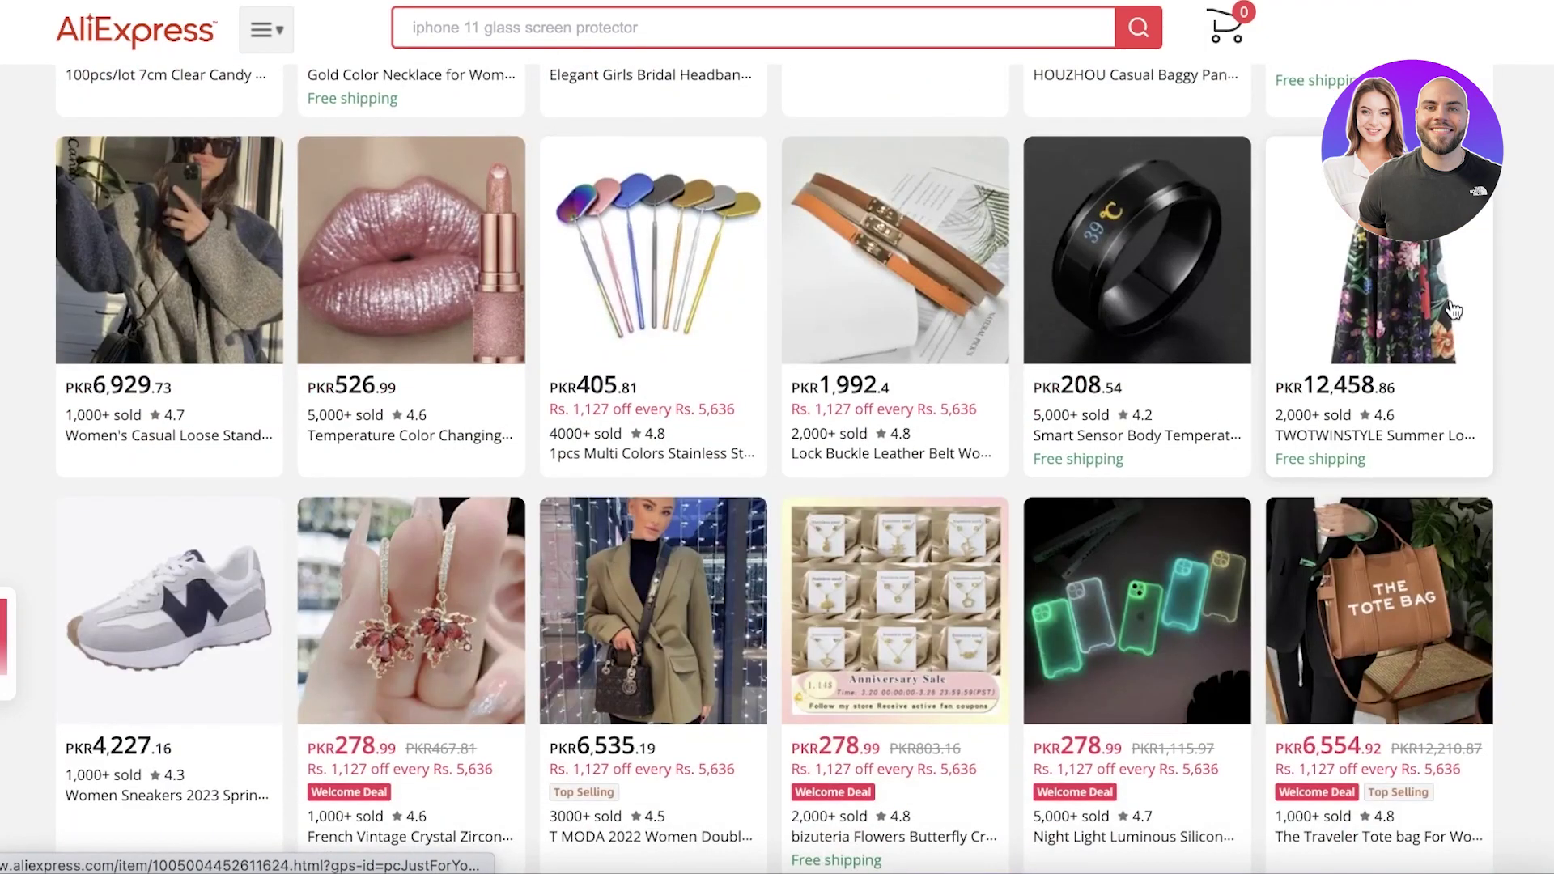
{"action": "scroll", "coordinate": [780, 375], "scroll_direction": "down", "scroll_amount": 5}
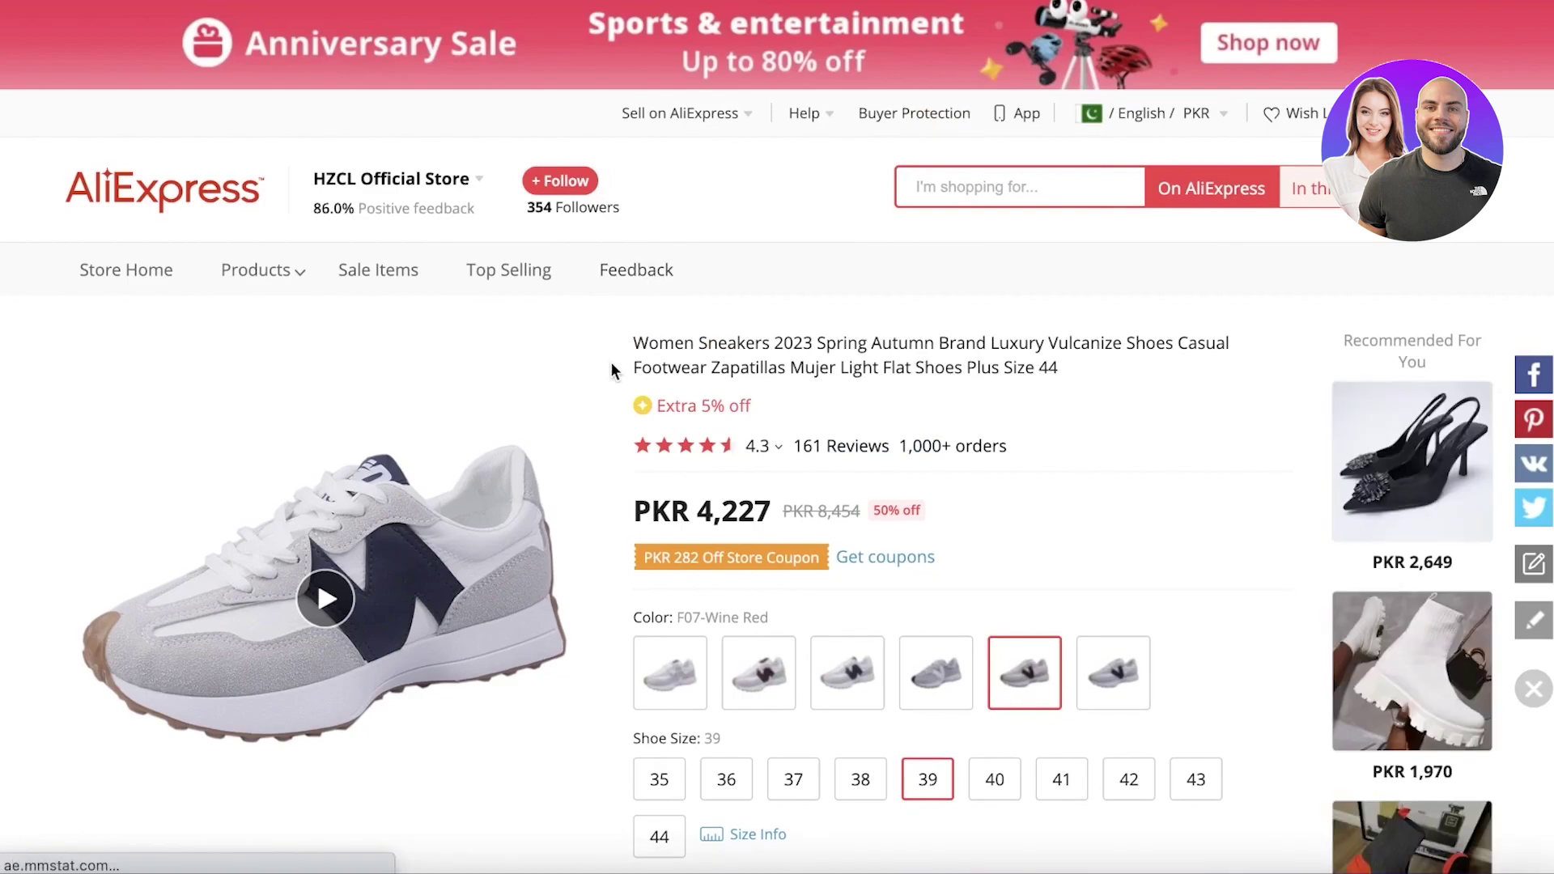
{"action": "right_click", "coordinate": [935, 362]}
Copy the sneaker title and search DSers' supplier catalogue with it
{"action": "left_click", "coordinate": [926, 416]}
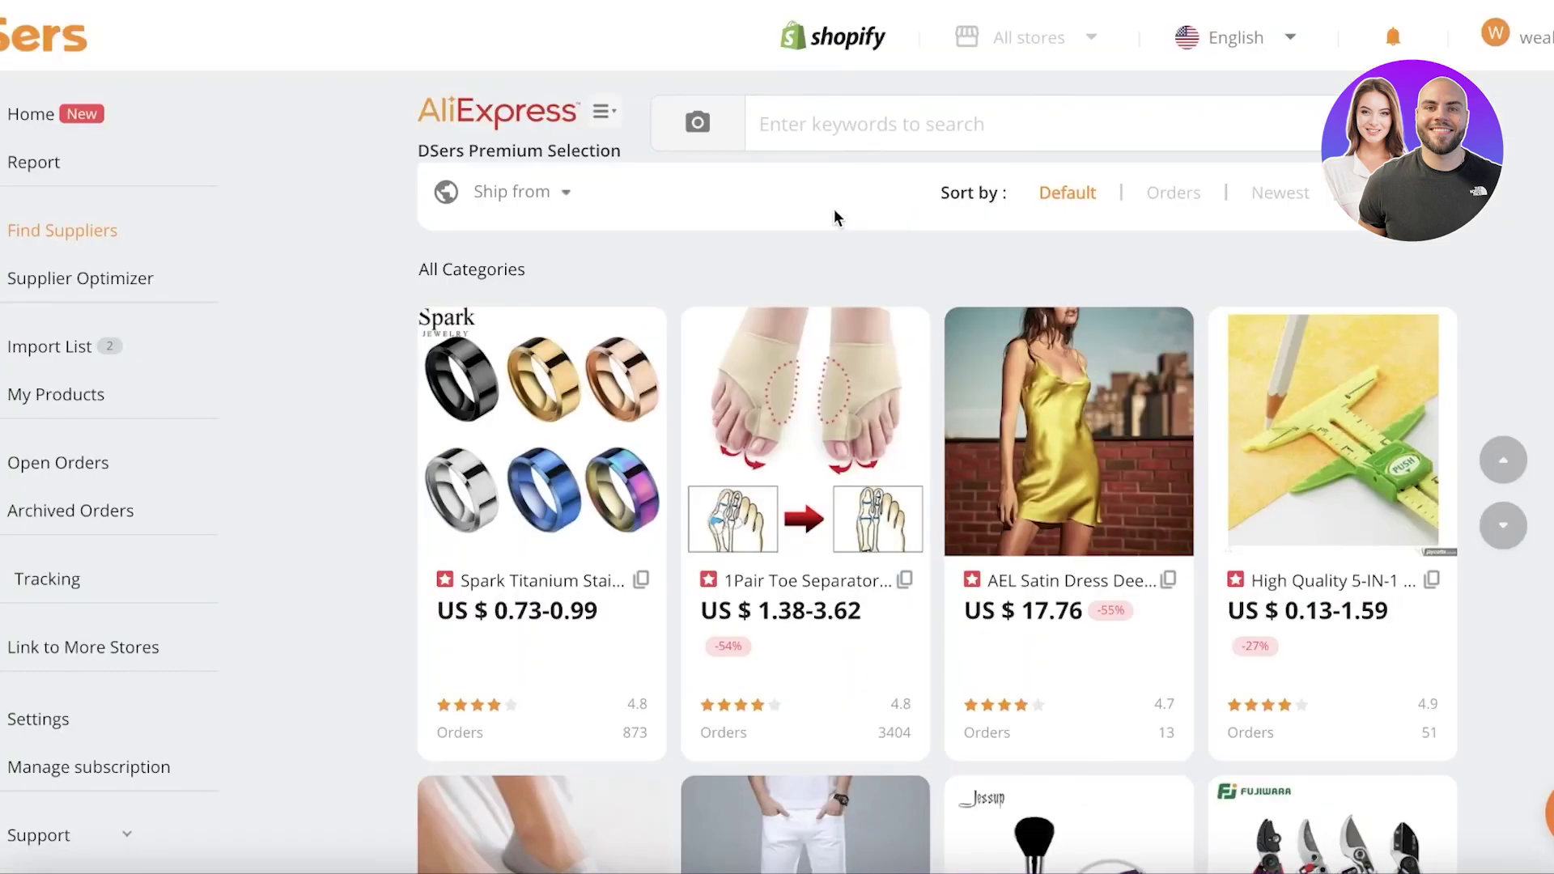
{"action": "right_click", "coordinate": [864, 125]}
{"action": "left_click", "coordinate": [905, 301]}
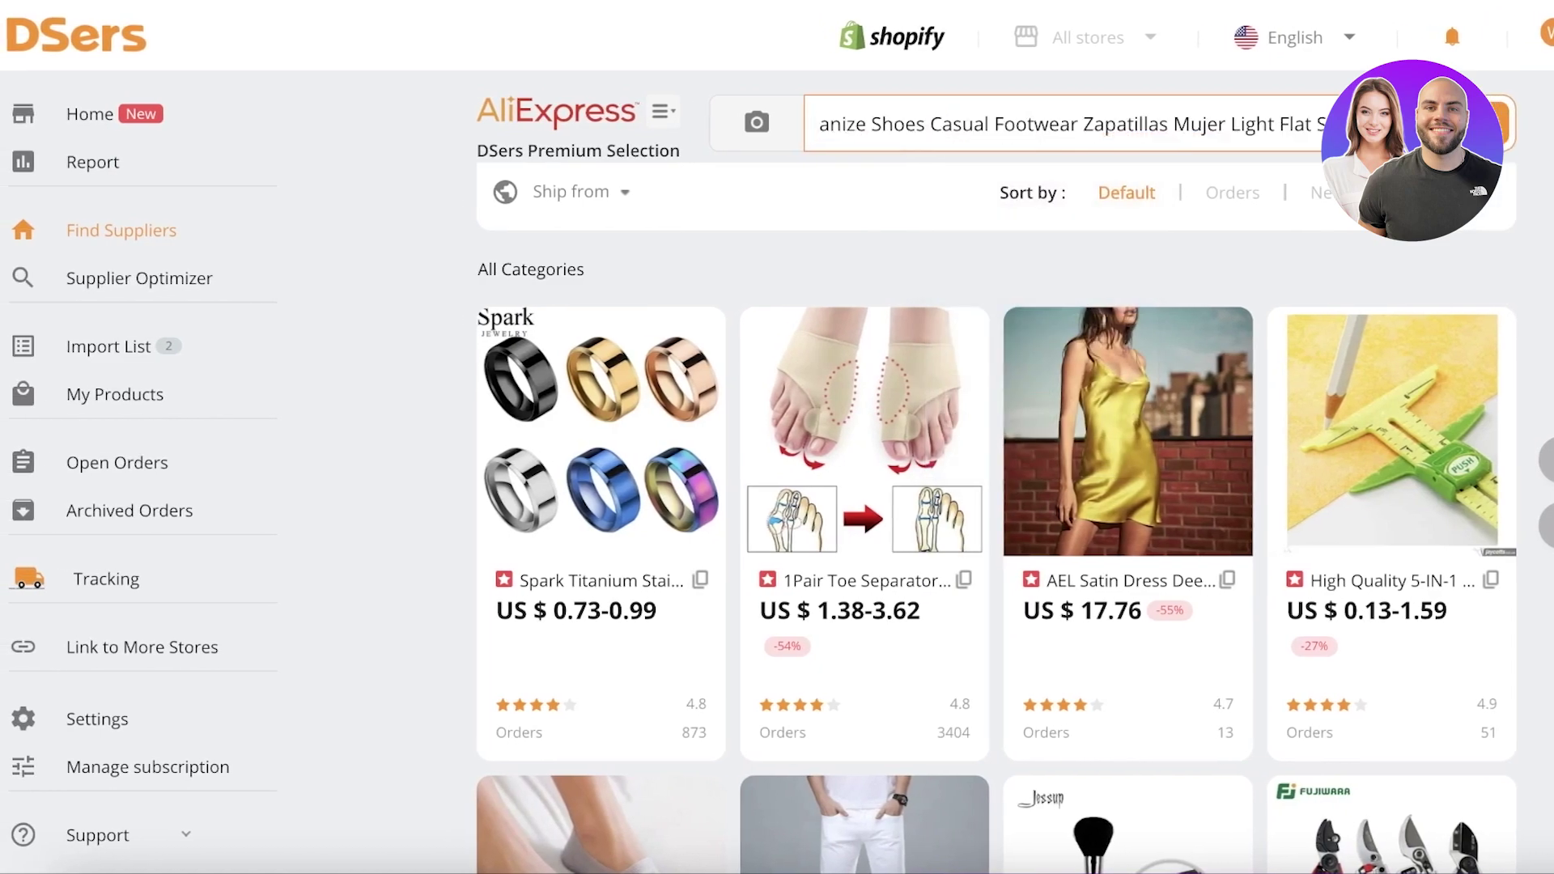
{"action": "key", "text": "Return"}
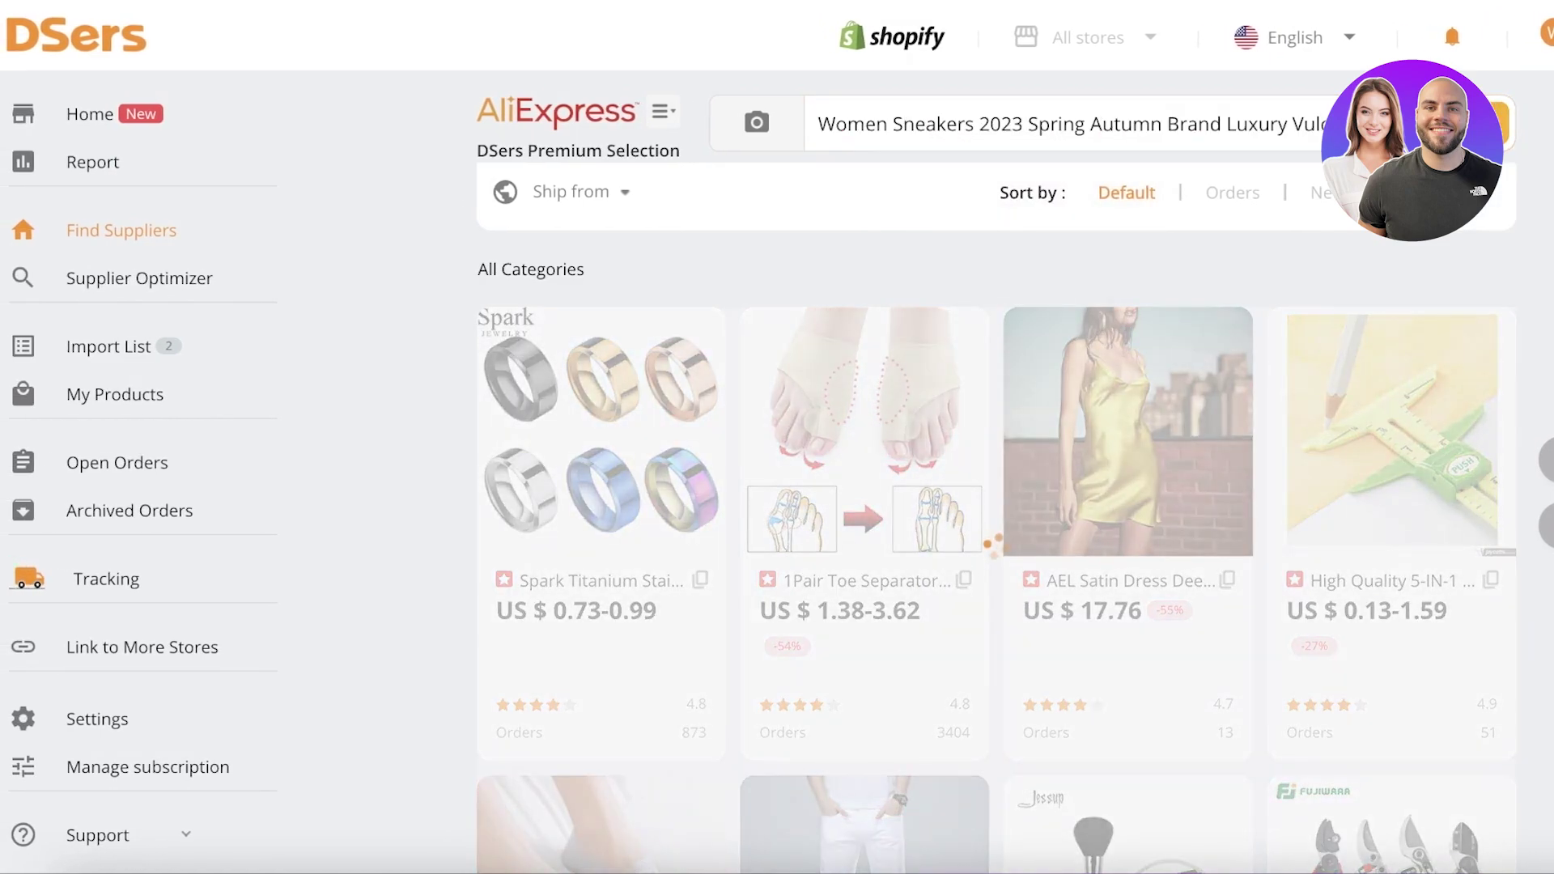
{"action": "scroll", "coordinate": [1143, 443], "scroll_direction": "down", "scroll_amount": 7}
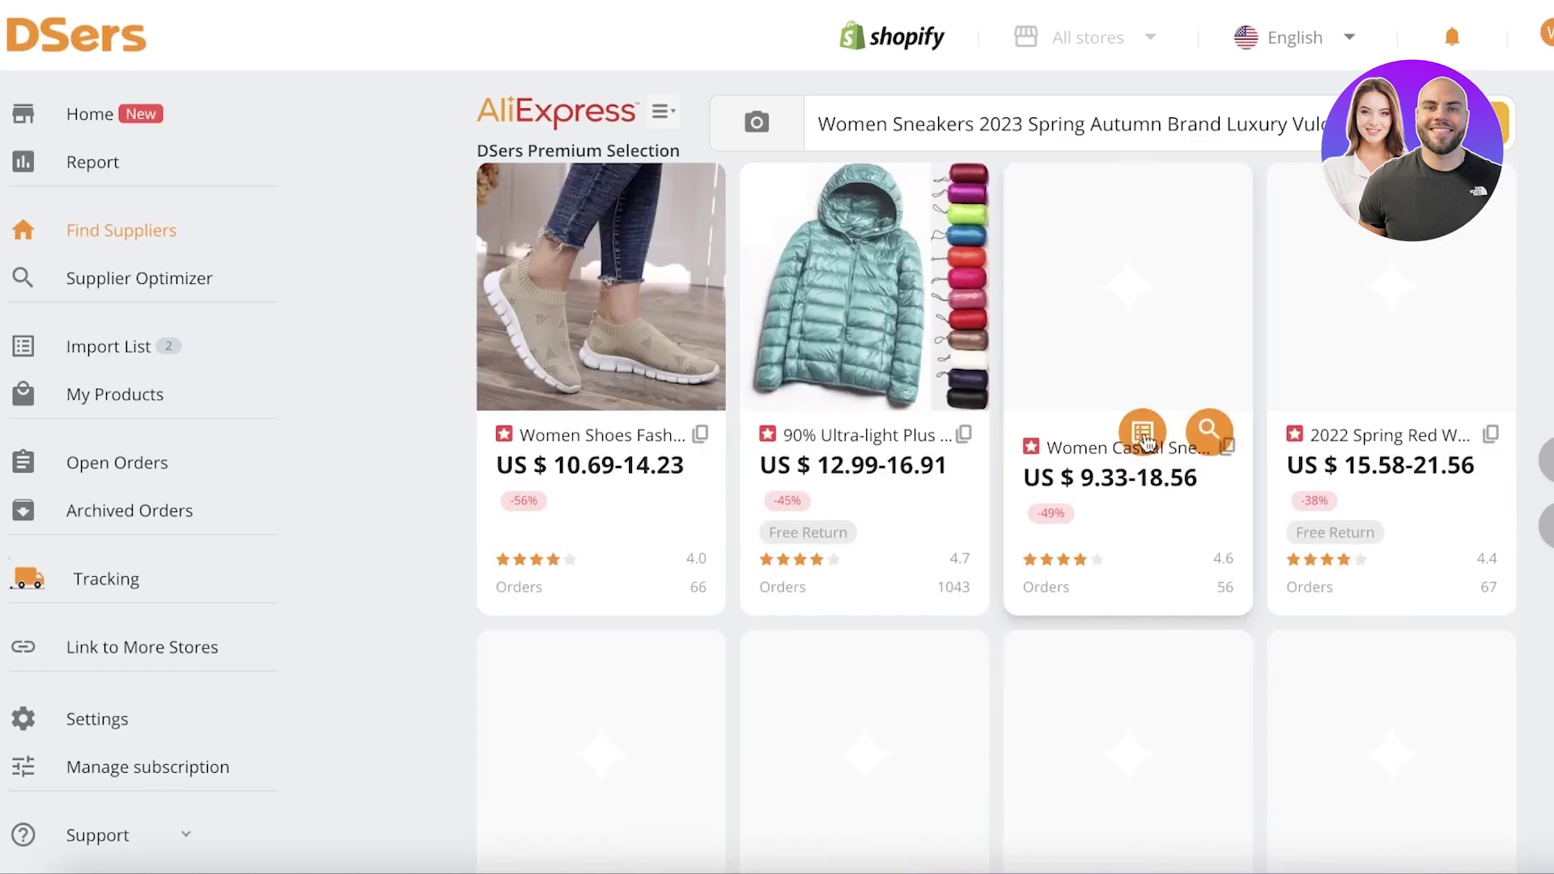
{"action": "scroll", "coordinate": [789, 359], "scroll_direction": "down", "scroll_amount": 10}
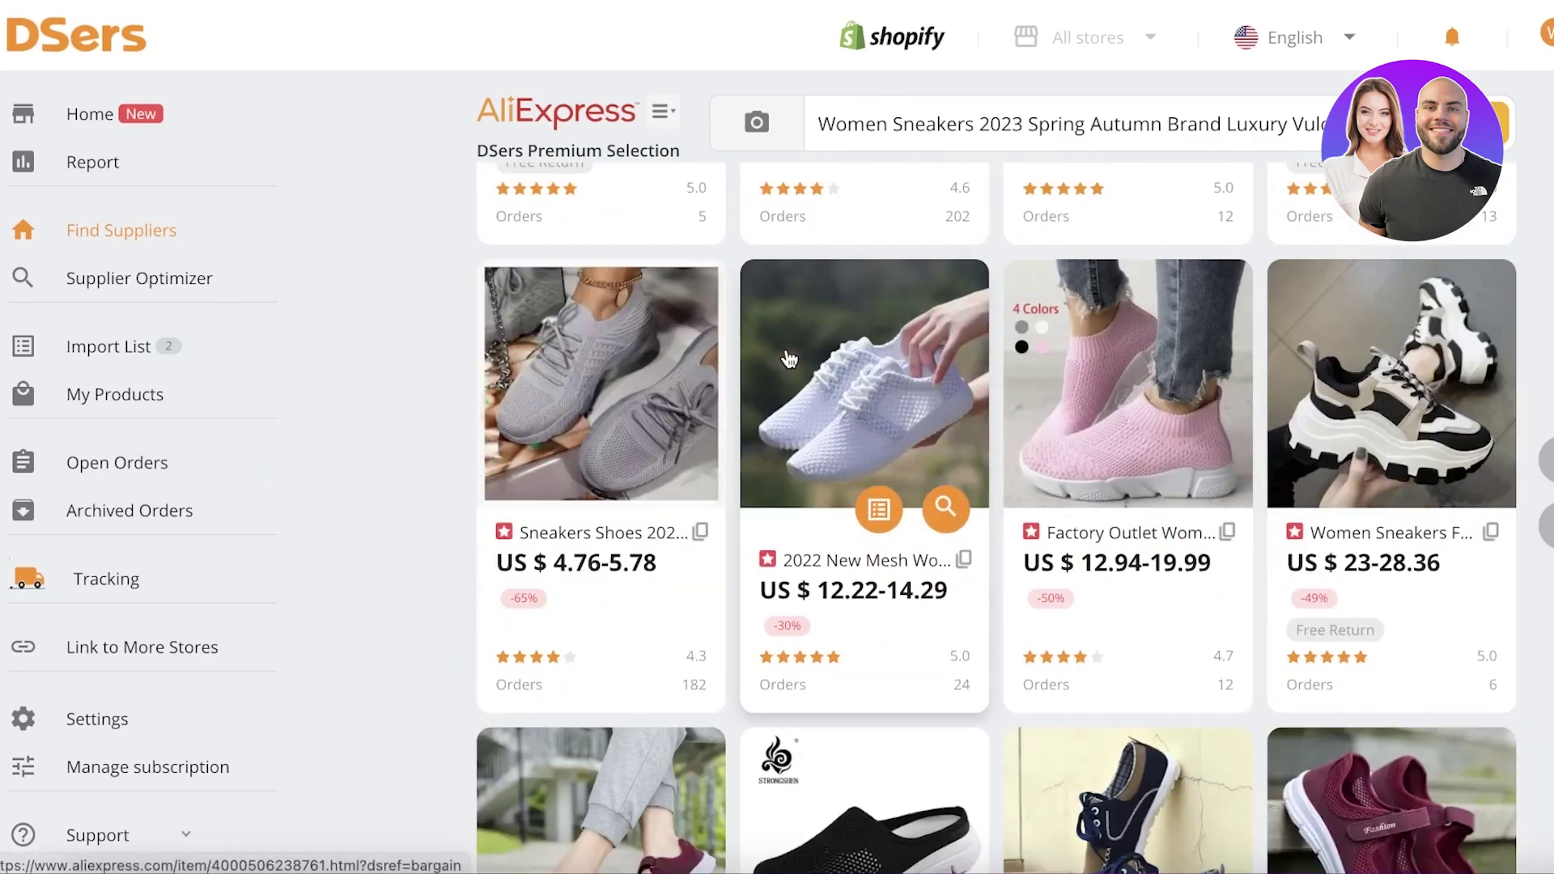
{"action": "scroll", "coordinate": [789, 359], "scroll_direction": "up", "scroll_amount": 15}
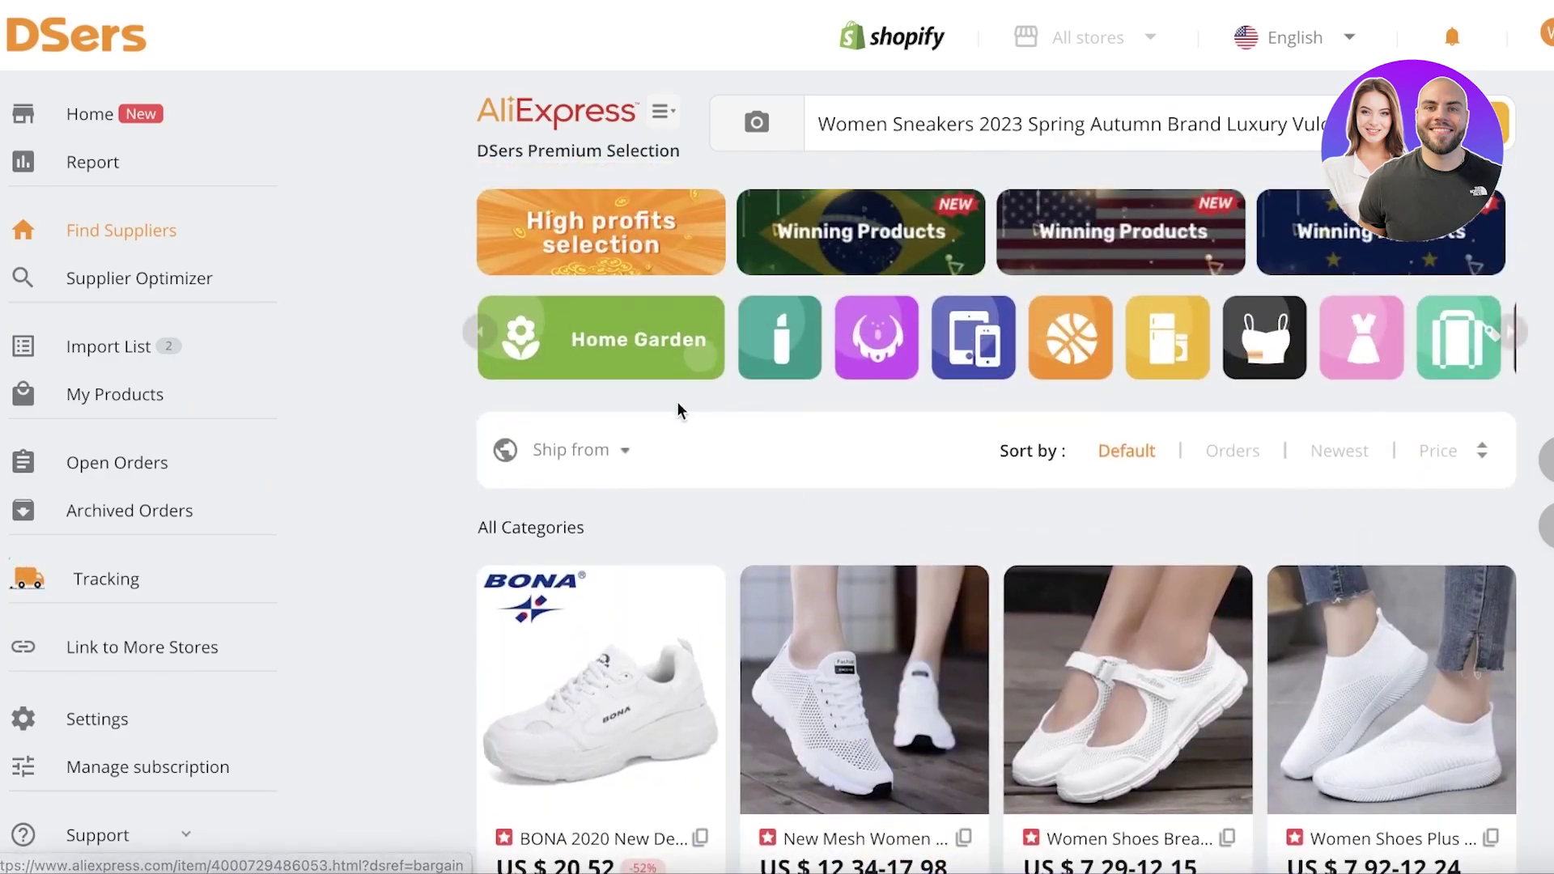
Sort the supplier results by price, leaving the shipping origin unchanged
{"action": "left_click", "coordinate": [626, 451]}
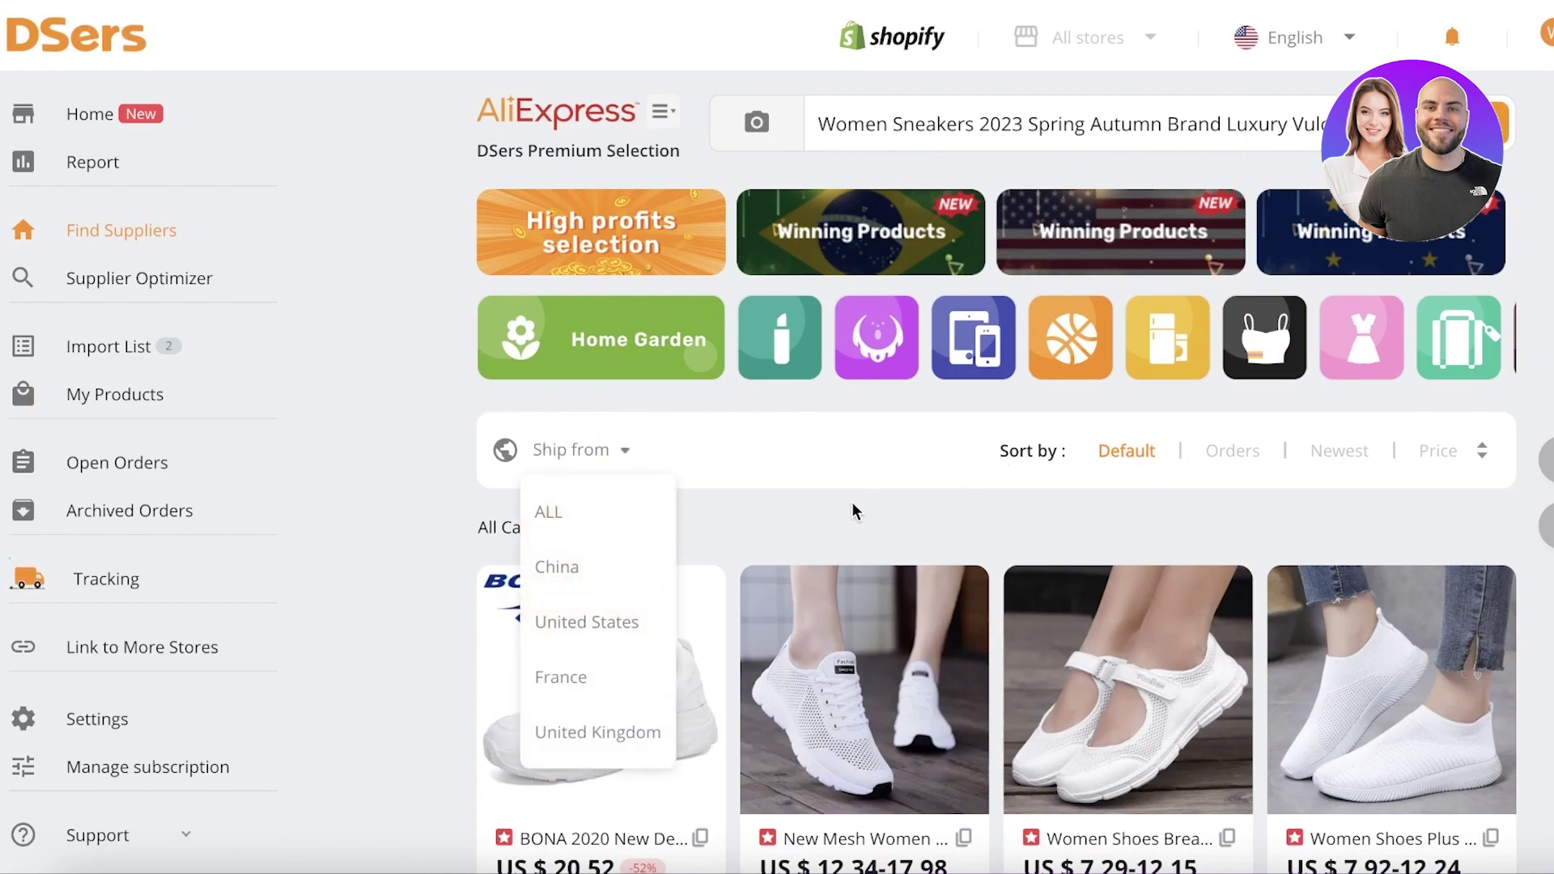
{"action": "left_click", "coordinate": [795, 477]}
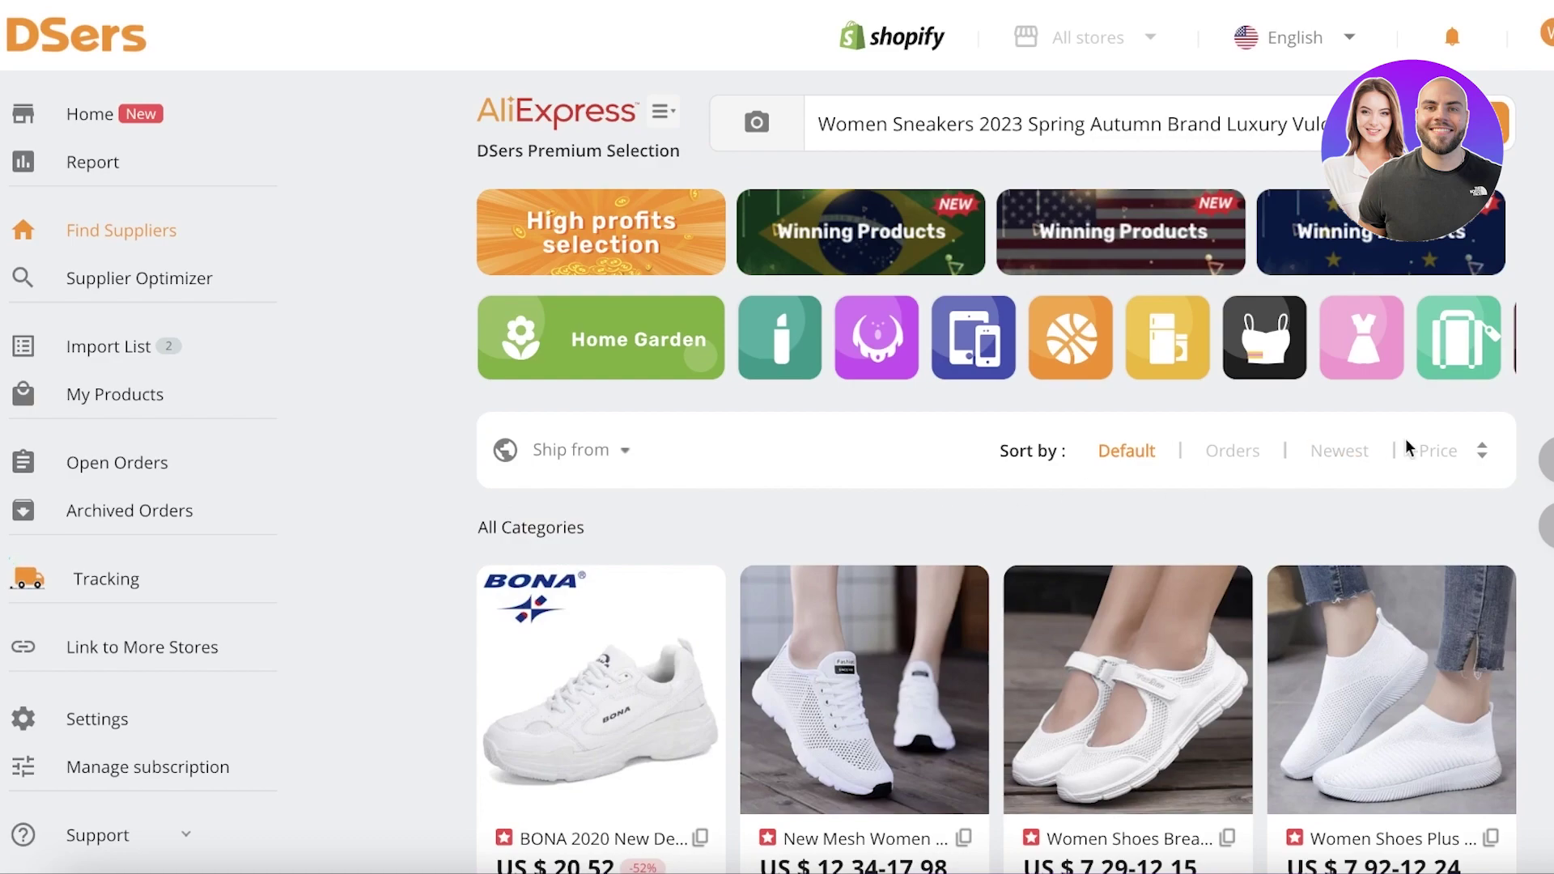
{"action": "left_click", "coordinate": [1439, 458]}
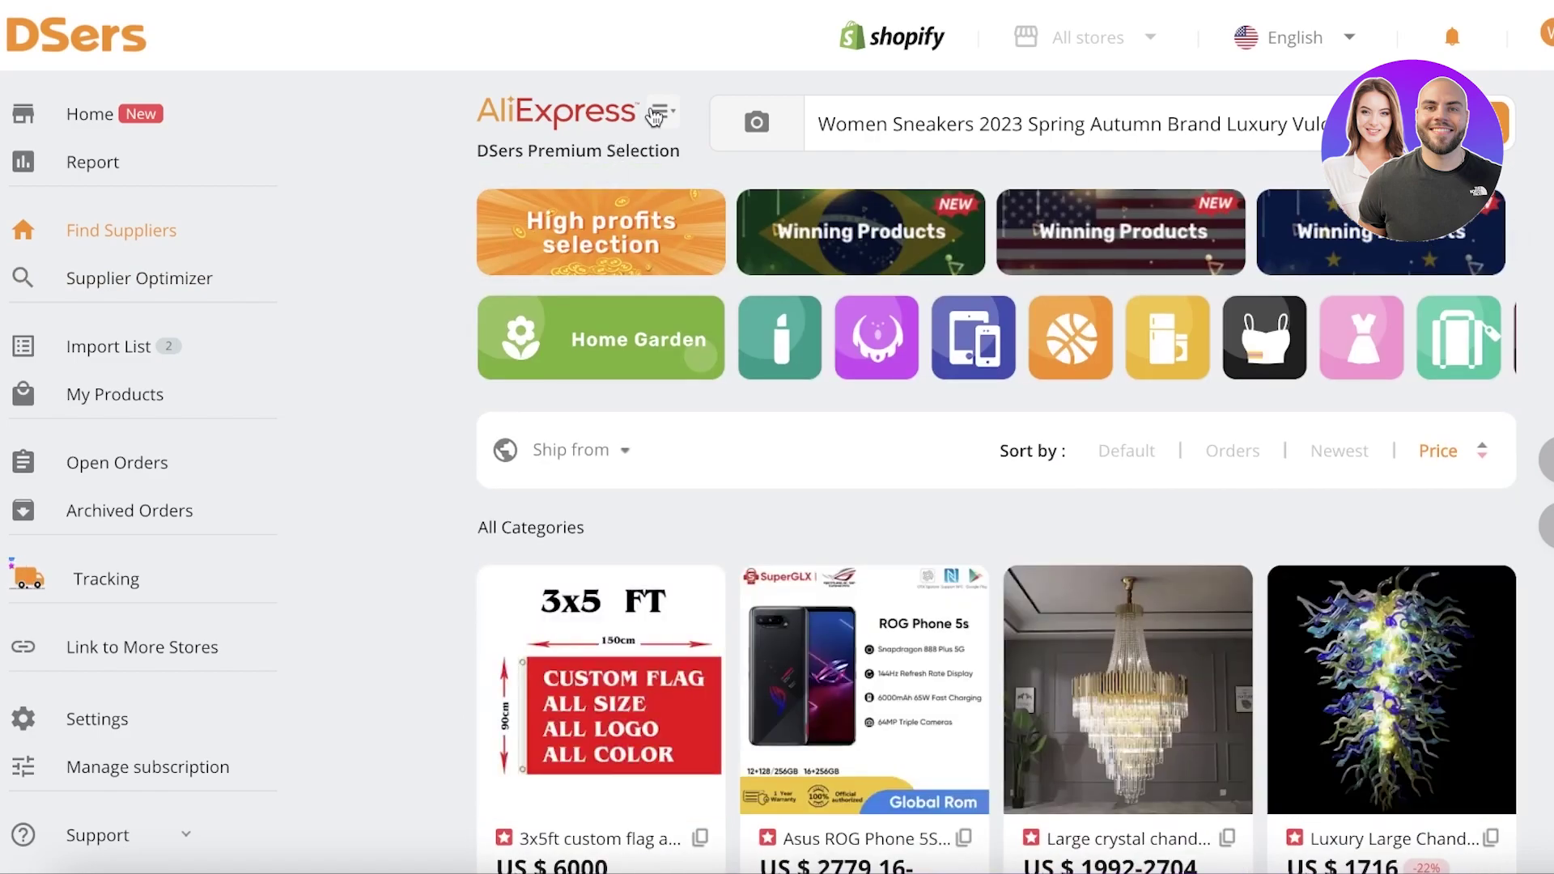
Filter the catalogue to Women's Clothing > Blouses & Shirts
{"action": "left_click", "coordinate": [655, 115]}
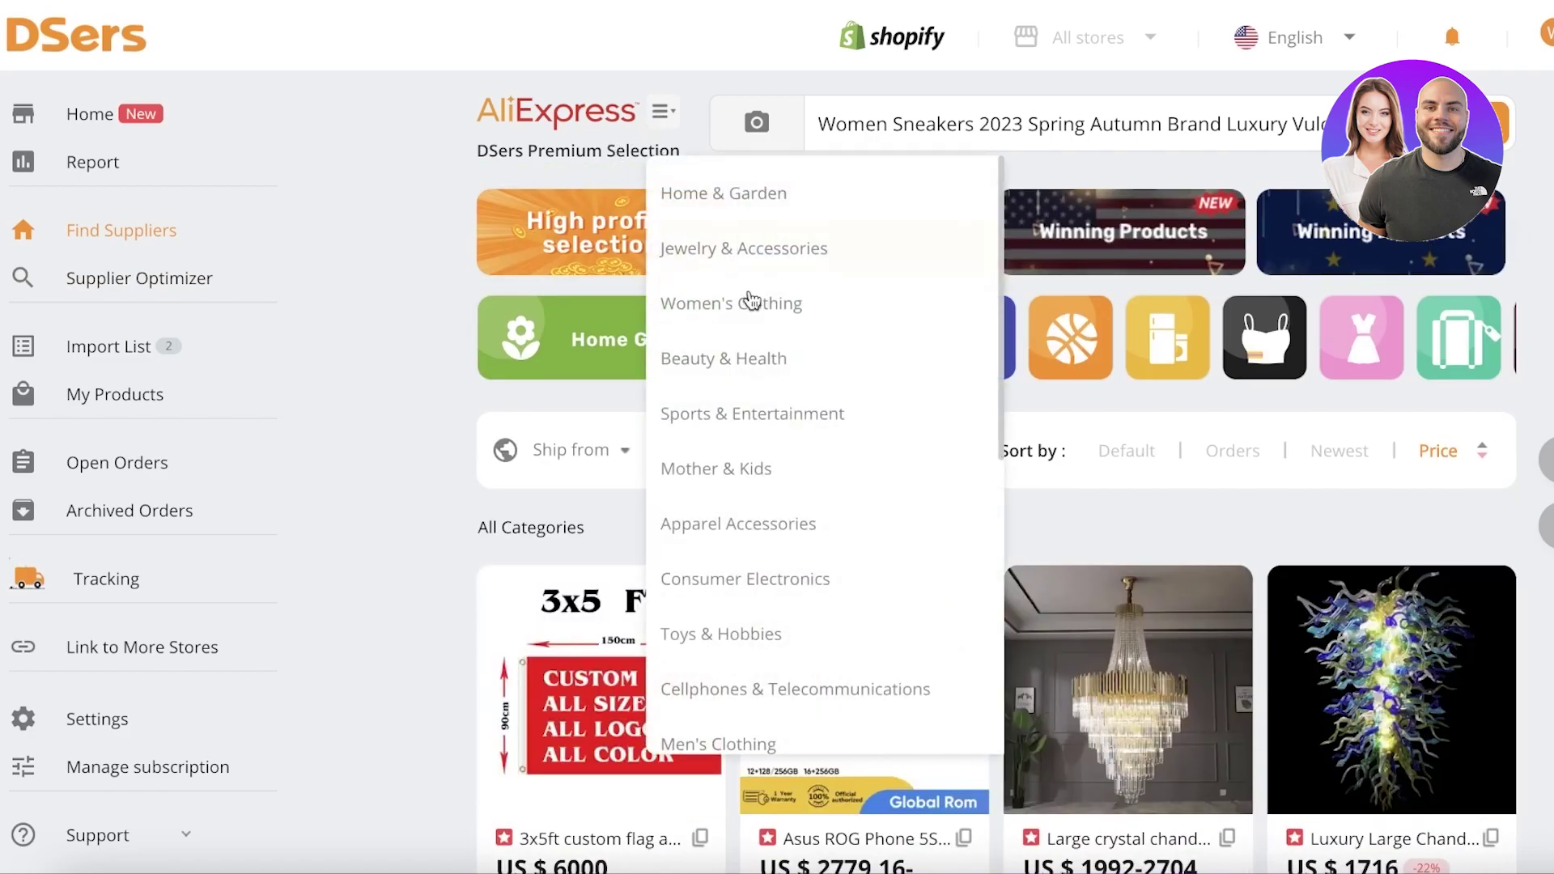
{"action": "mouse_move", "coordinate": [797, 307]}
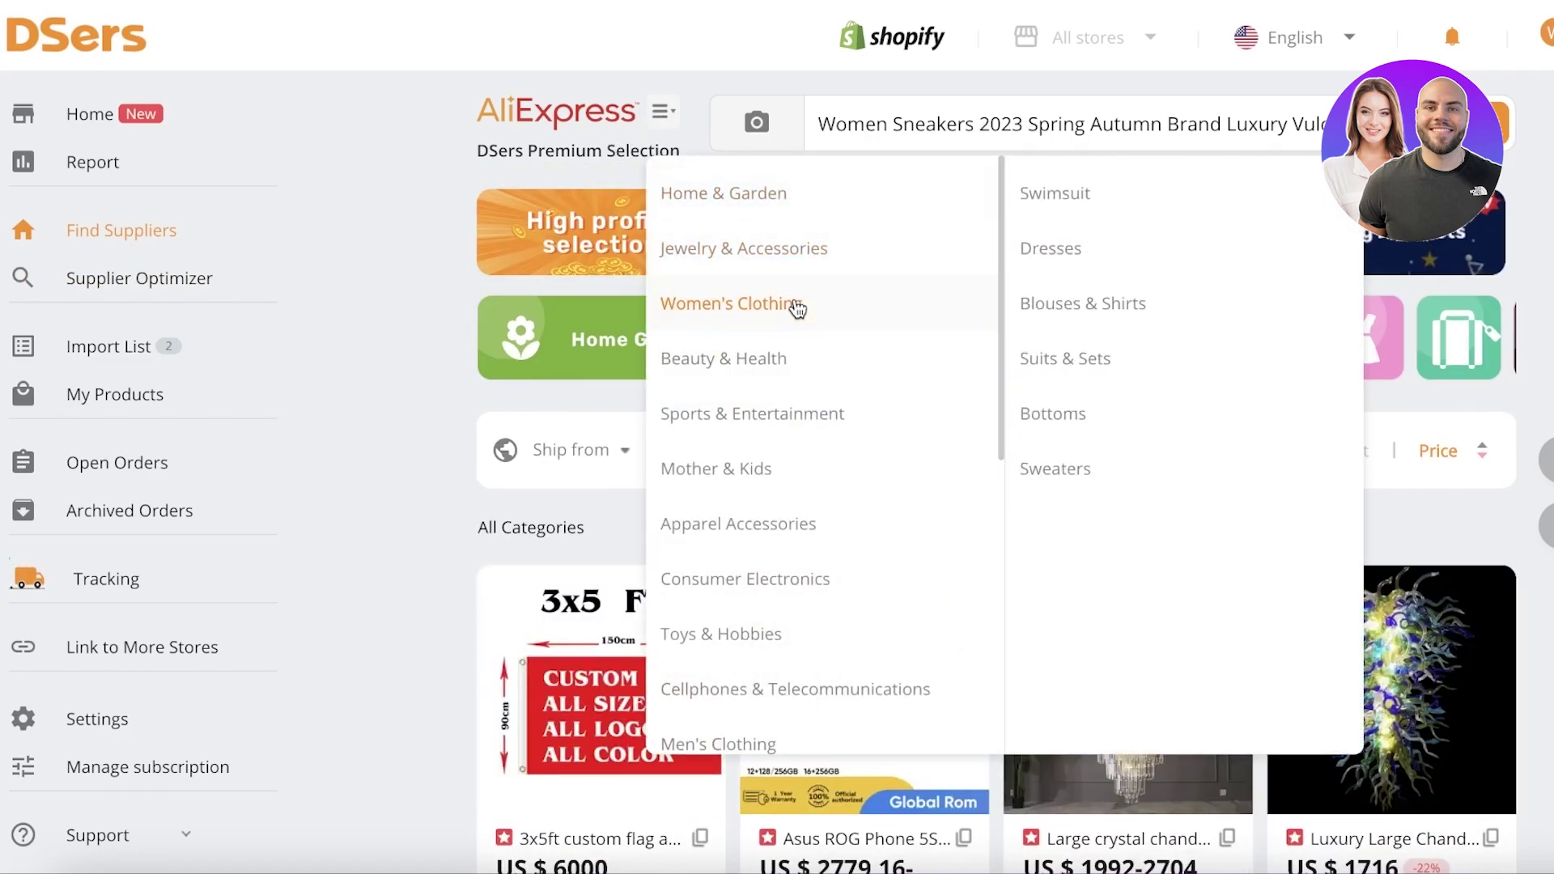
{"action": "left_click", "coordinate": [1103, 305]}
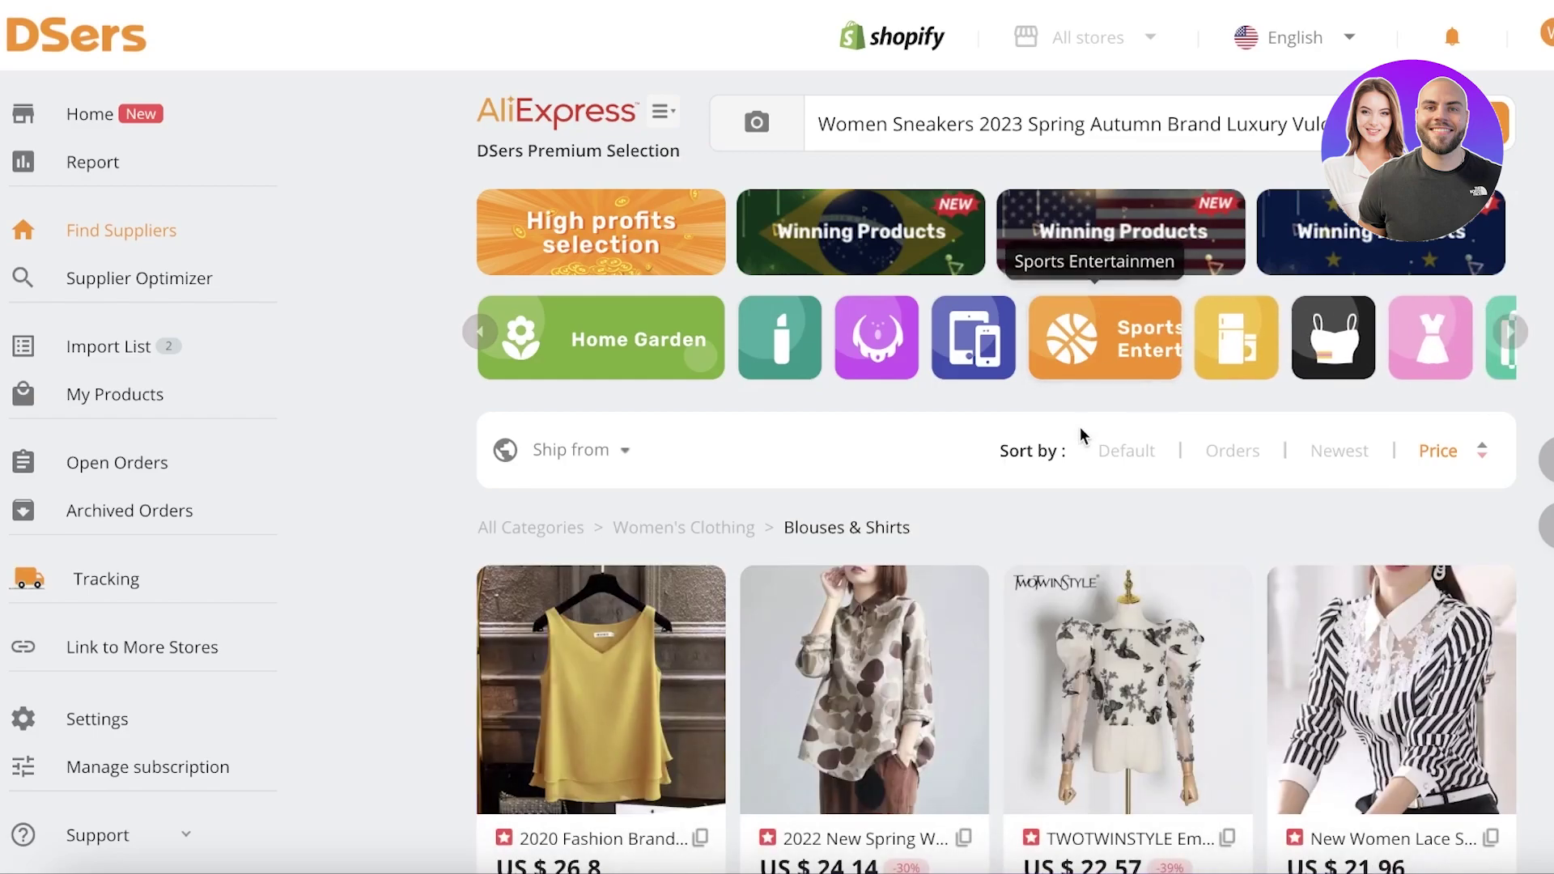
{"action": "scroll", "coordinate": [1044, 541], "scroll_direction": "down", "scroll_amount": 1}
{"action": "scroll", "coordinate": [1044, 540], "scroll_direction": "down", "scroll_amount": 8}
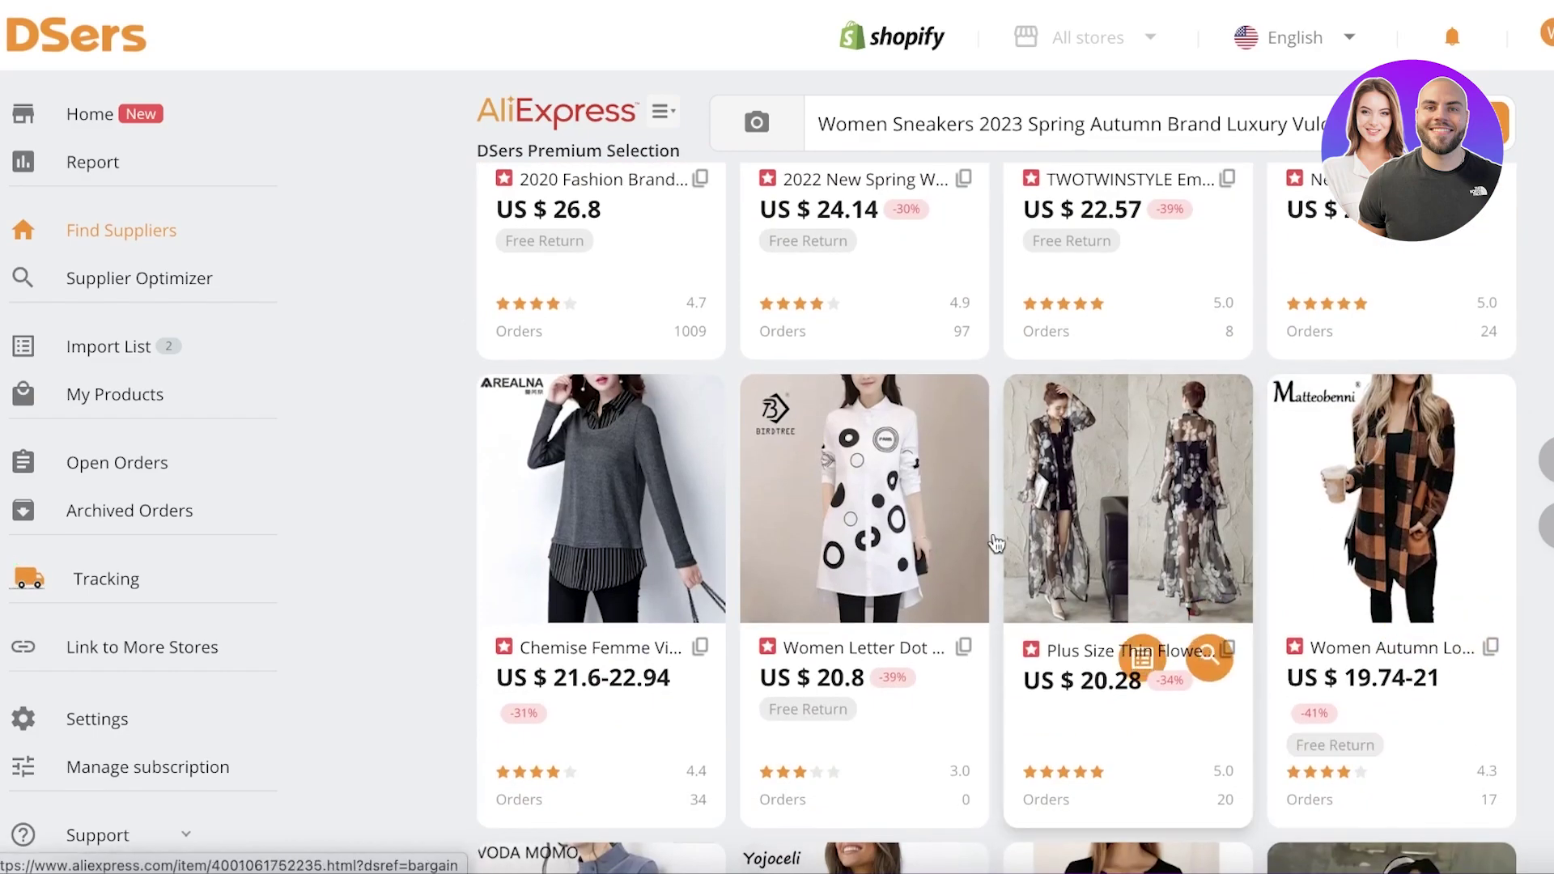
{"action": "scroll", "coordinate": [1158, 521], "scroll_direction": "up", "scroll_amount": 8}
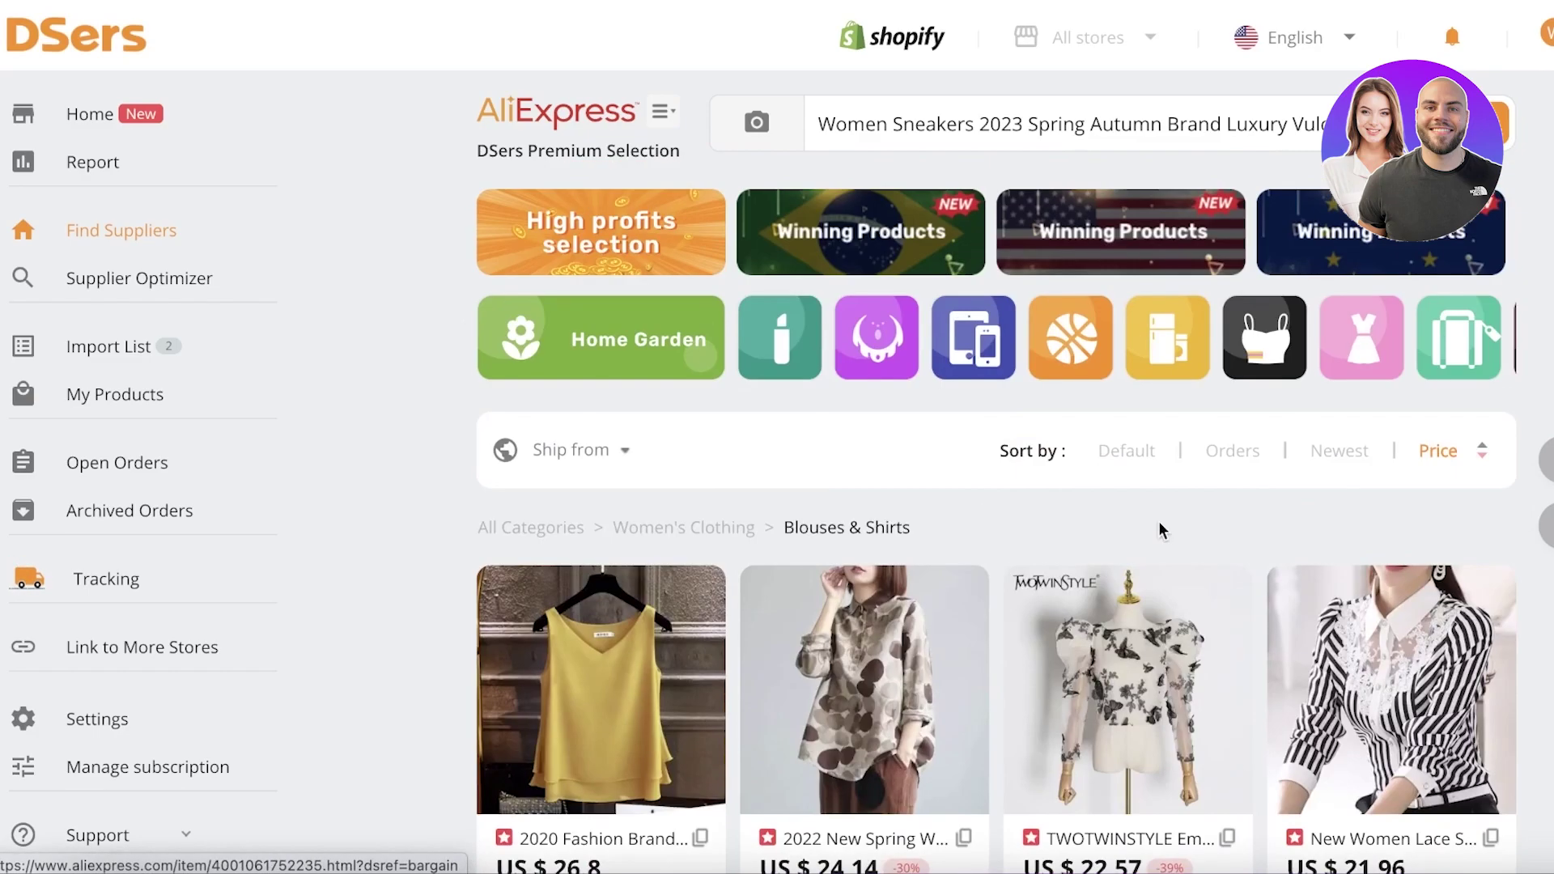
{"action": "scroll", "coordinate": [1158, 520], "scroll_direction": "down", "scroll_amount": 4}
Open the TWOTWINSTYLE butterfly mesh blouse's AliExpress page and scroll through its details
{"action": "left_click", "coordinate": [1138, 429]}
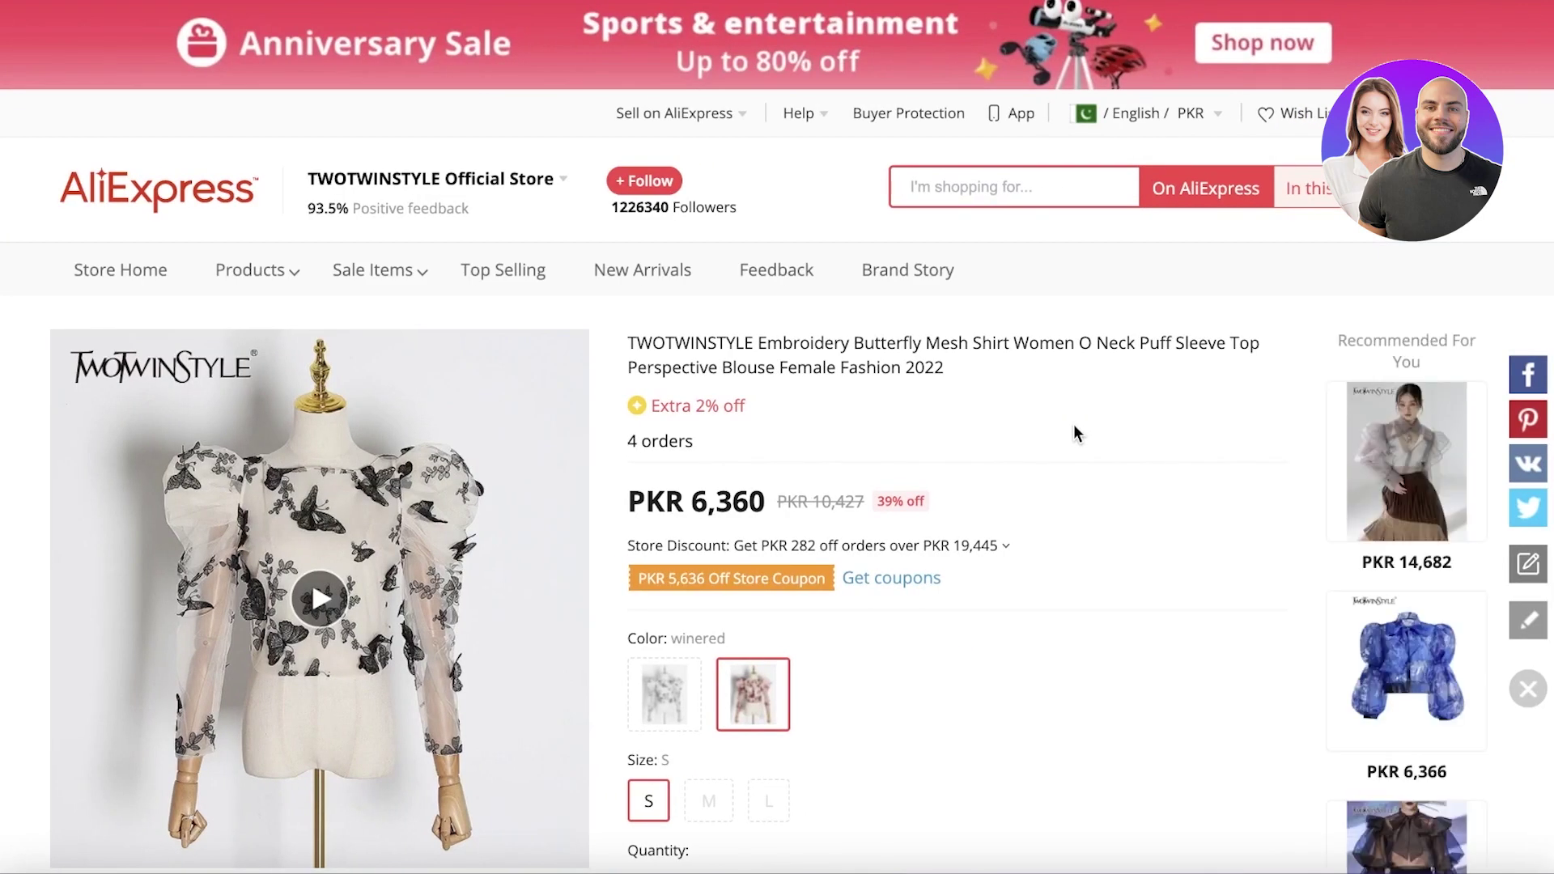
{"action": "scroll", "coordinate": [1052, 441], "scroll_direction": "down", "scroll_amount": 3}
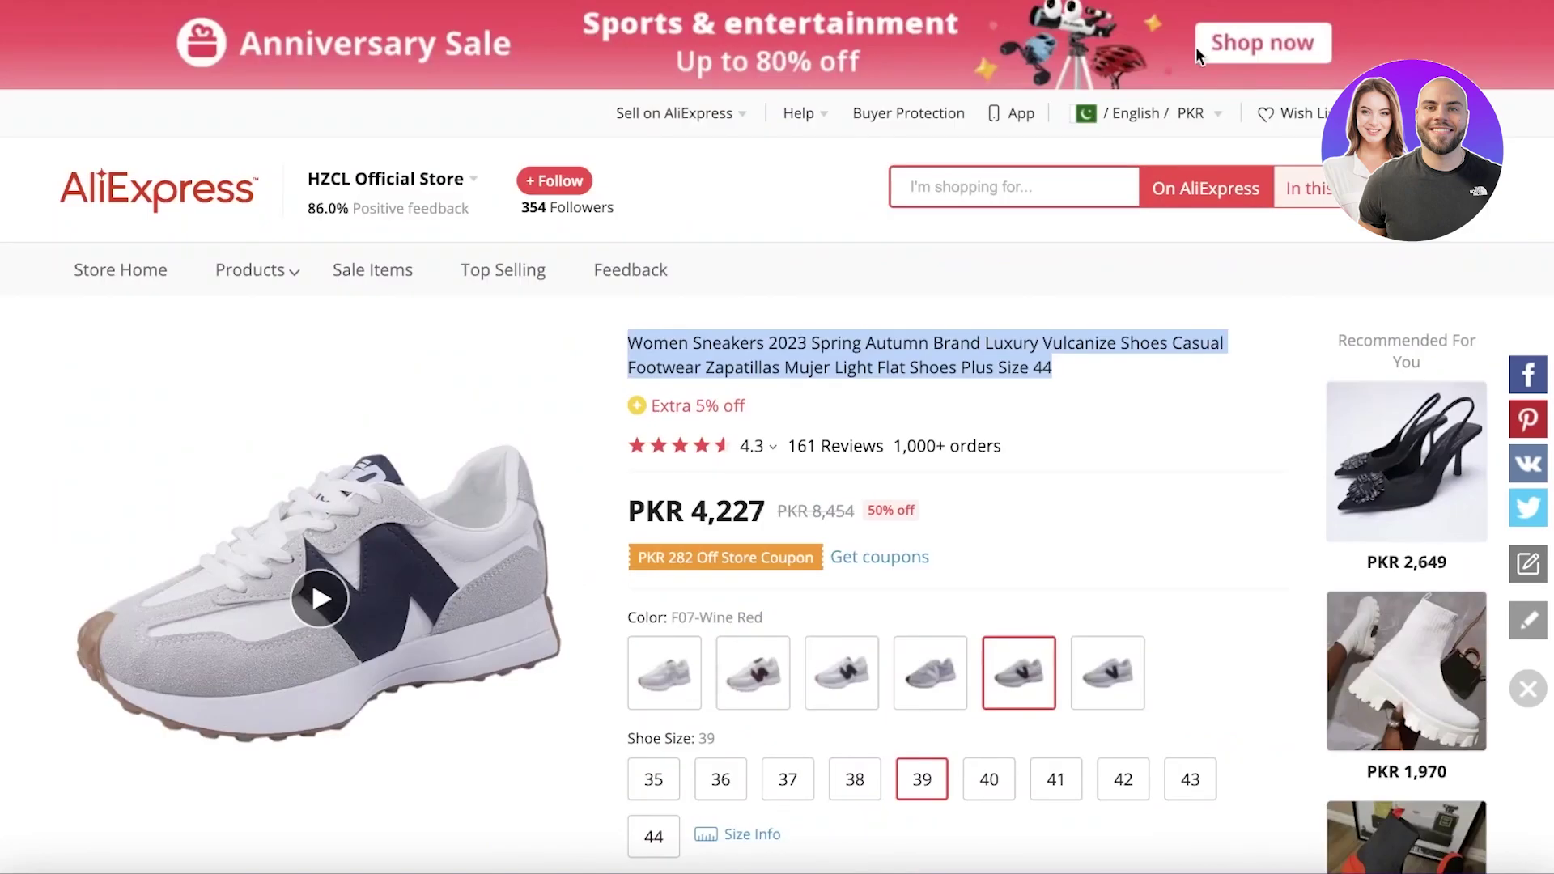
{"action": "scroll", "coordinate": [958, 456], "scroll_direction": "down", "scroll_amount": 8}
{"action": "scroll", "coordinate": [820, 283], "scroll_direction": "down", "scroll_amount": 9}
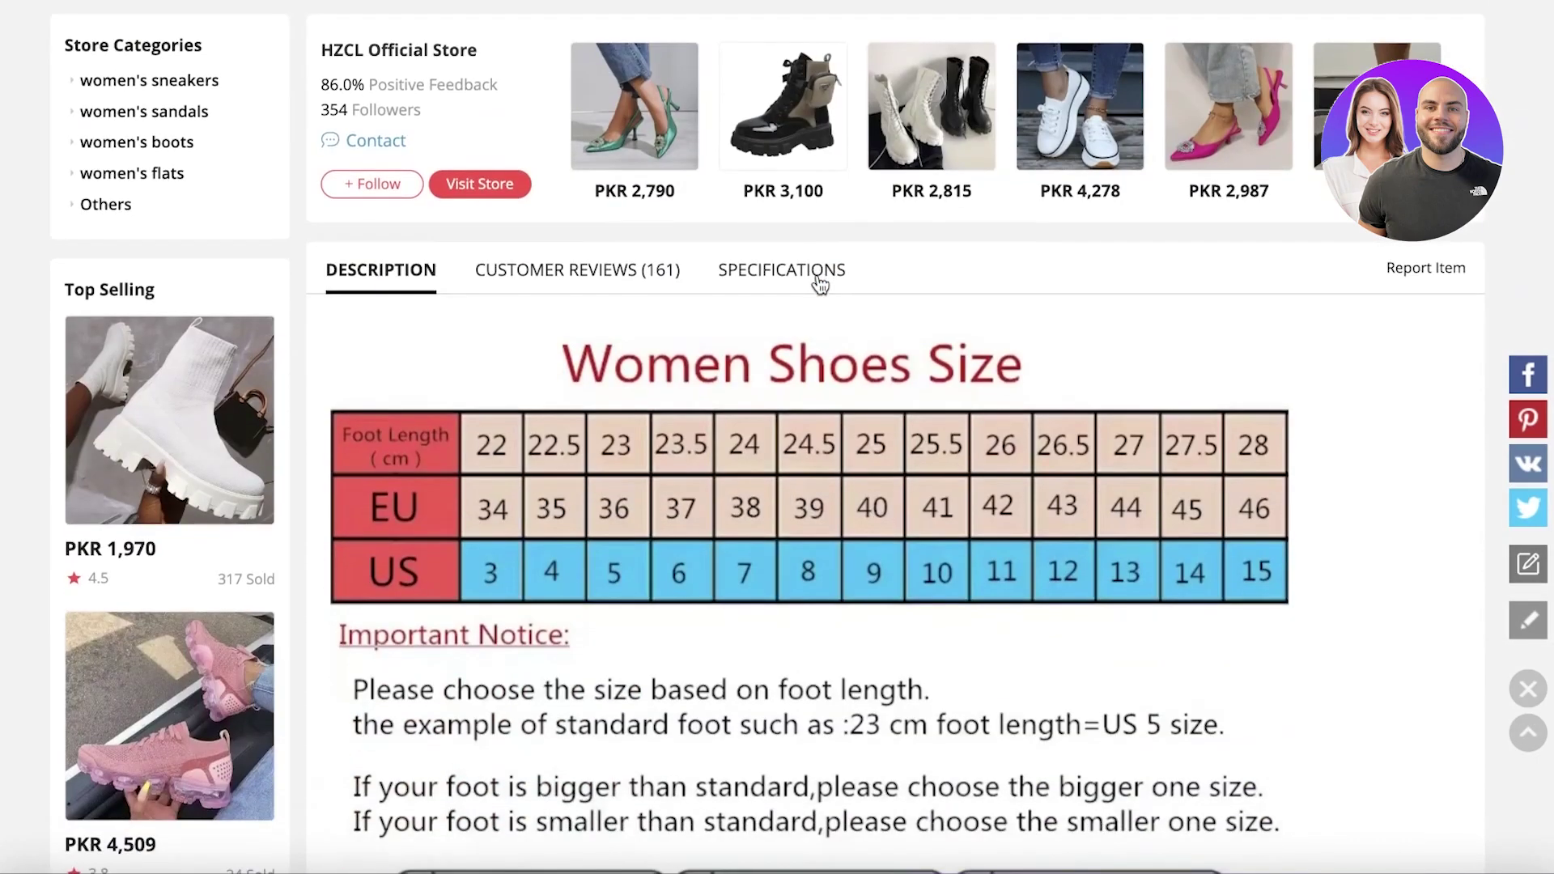
{"action": "scroll", "coordinate": [819, 283], "scroll_direction": "up", "scroll_amount": 15}
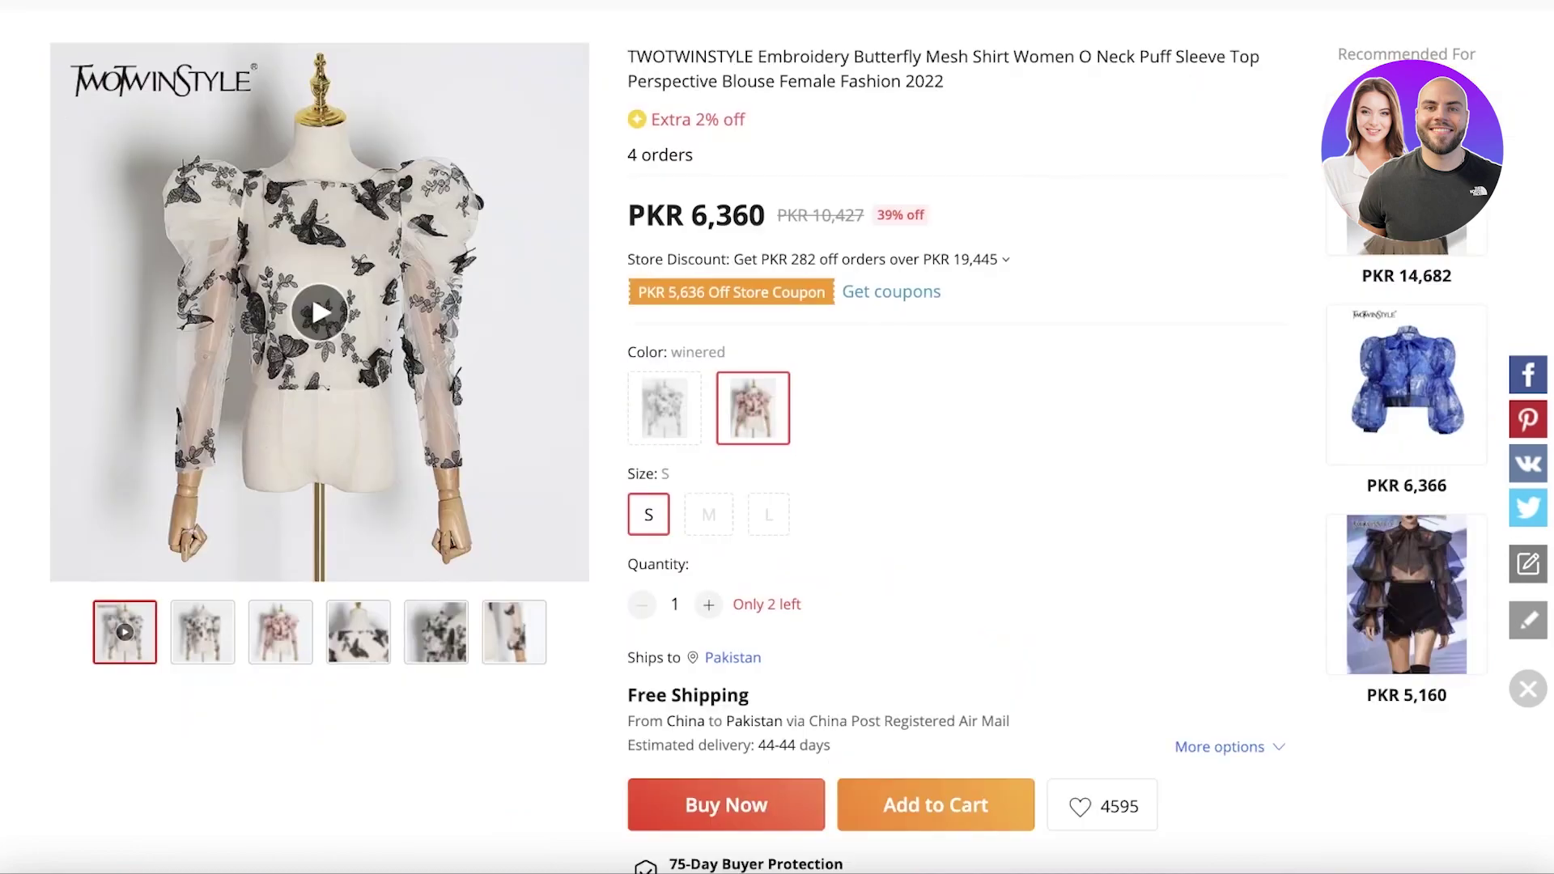
{"action": "scroll", "coordinate": [768, 324], "scroll_direction": "up", "scroll_amount": 4}
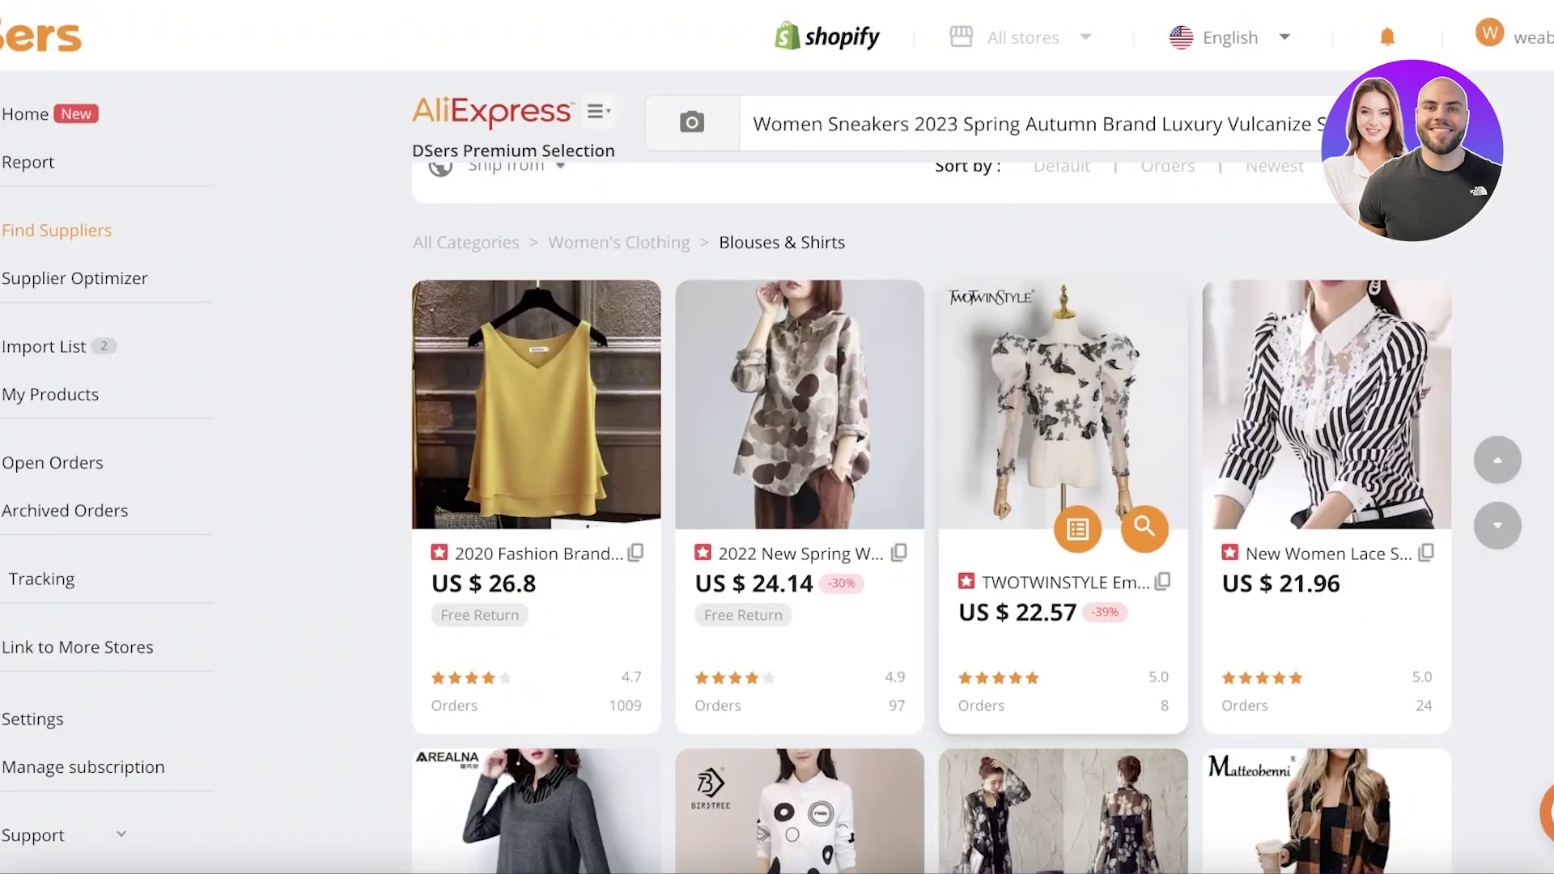
Reopen the blouse page to check its PKR 6,360 price, colours, sizes and stock
{"action": "left_click", "coordinate": [1048, 395]}
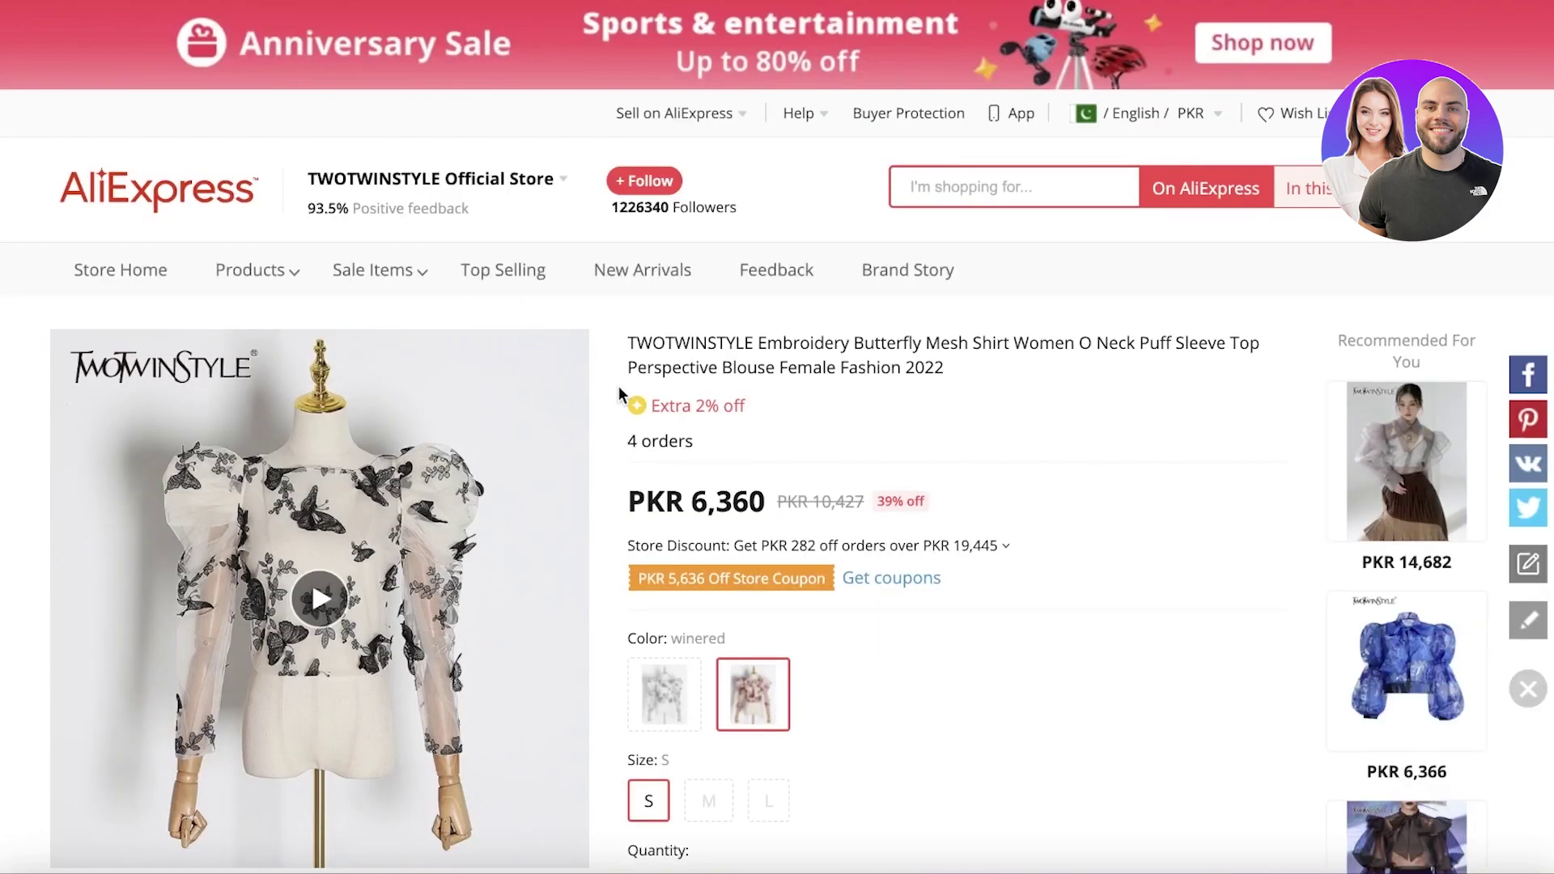
{"action": "scroll", "coordinate": [618, 386], "scroll_direction": "down", "scroll_amount": 5}
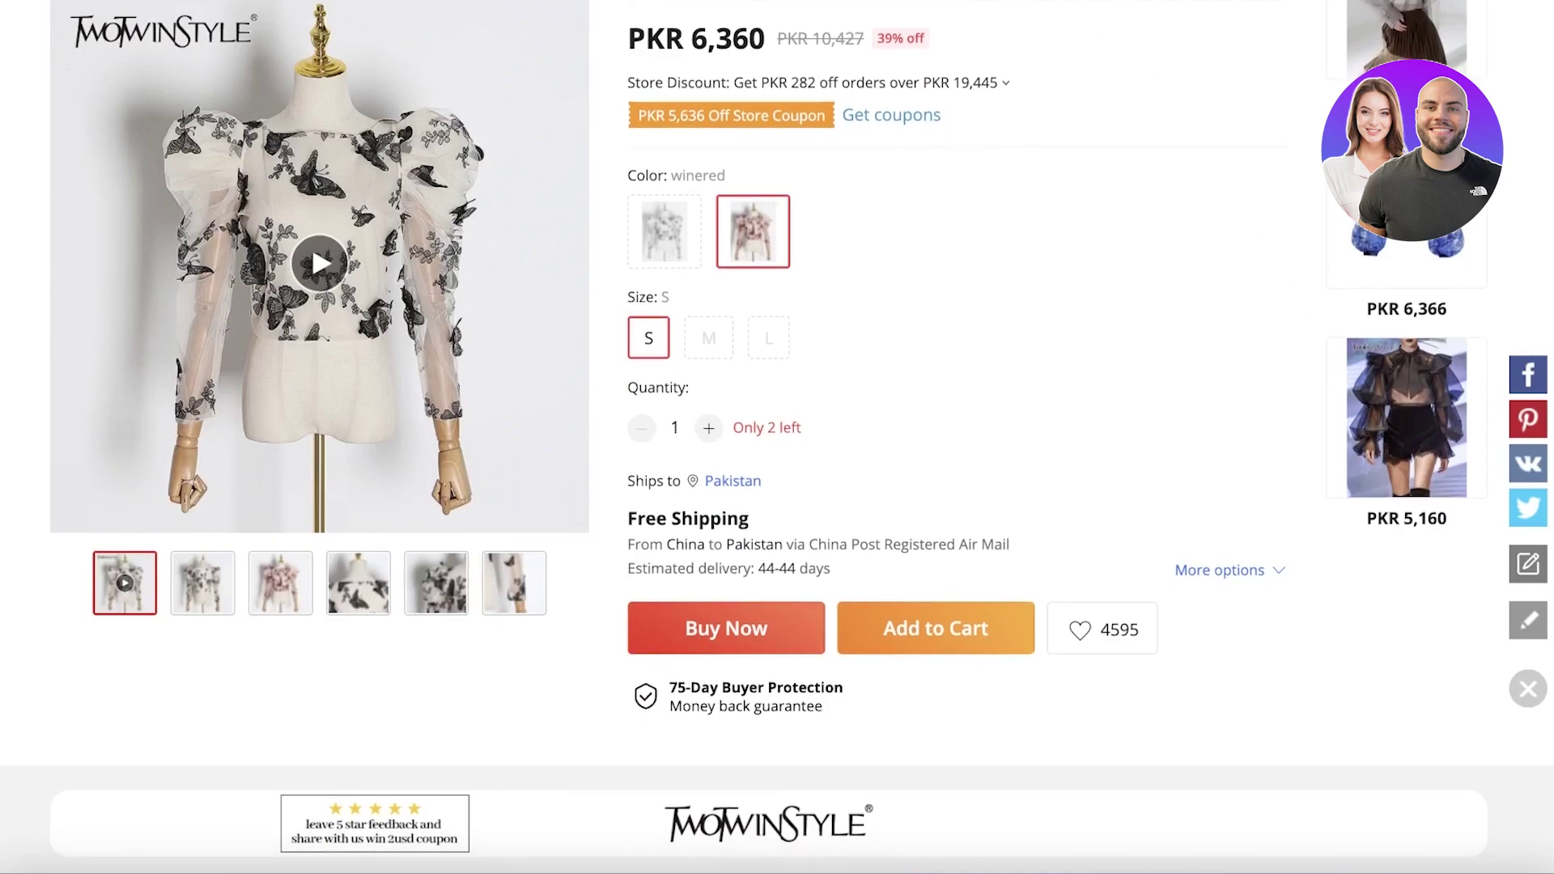
{"action": "scroll", "coordinate": [841, 151], "scroll_direction": "up", "scroll_amount": 4}
{"action": "scroll", "coordinate": [1231, 302], "scroll_direction": "down", "scroll_amount": 15}
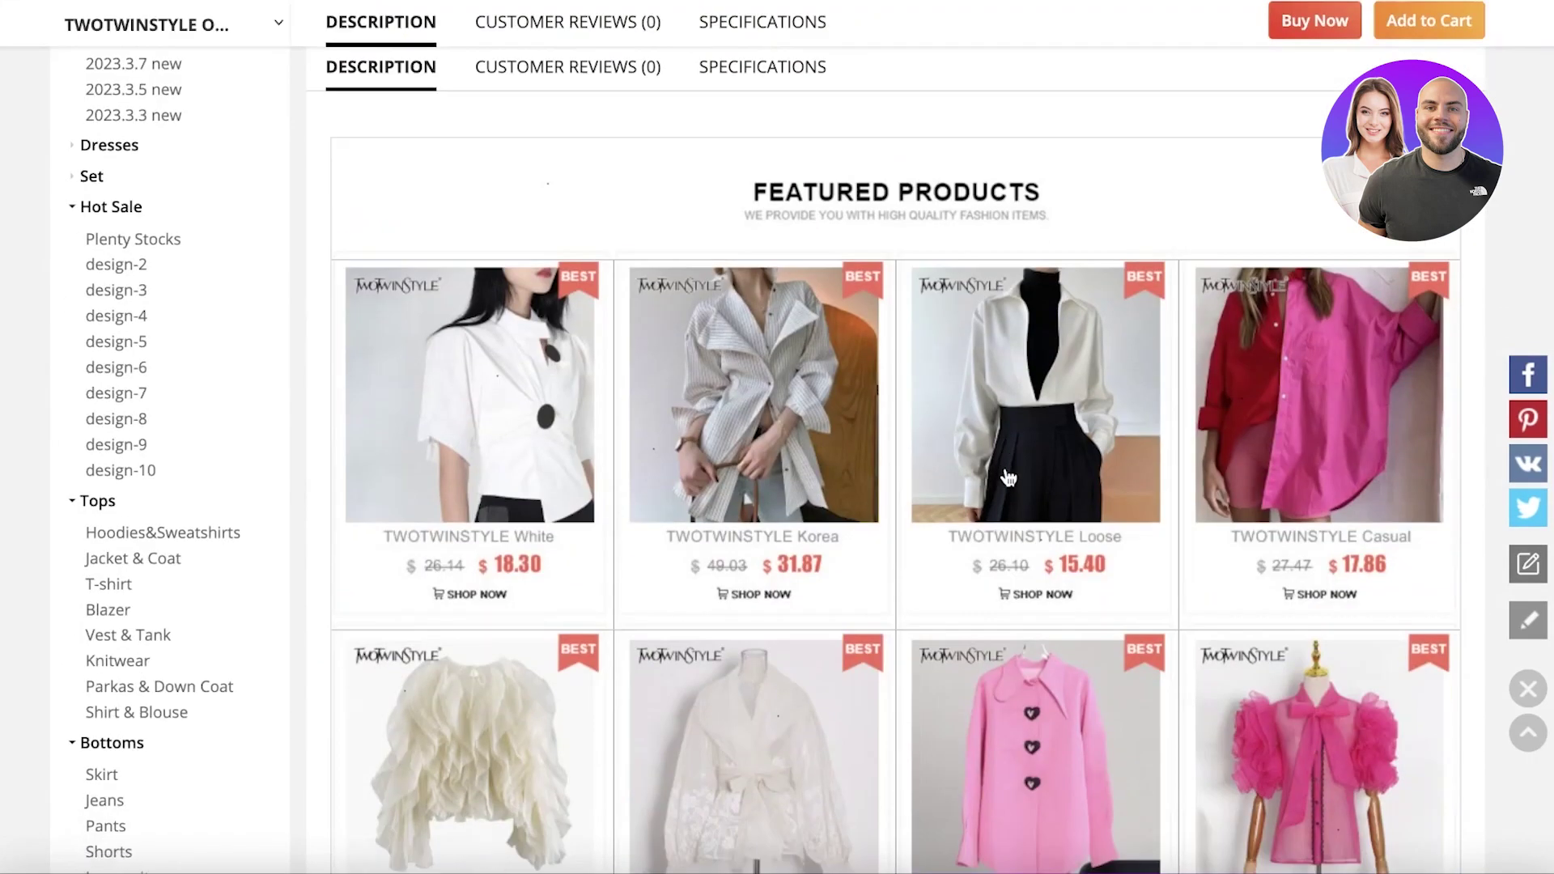
{"action": "scroll", "coordinate": [995, 462], "scroll_direction": "up", "scroll_amount": 10}
{"action": "scroll", "coordinate": [995, 463], "scroll_direction": "up", "scroll_amount": 8}
{"action": "scroll", "coordinate": [995, 462], "scroll_direction": "down", "scroll_amount": 1}
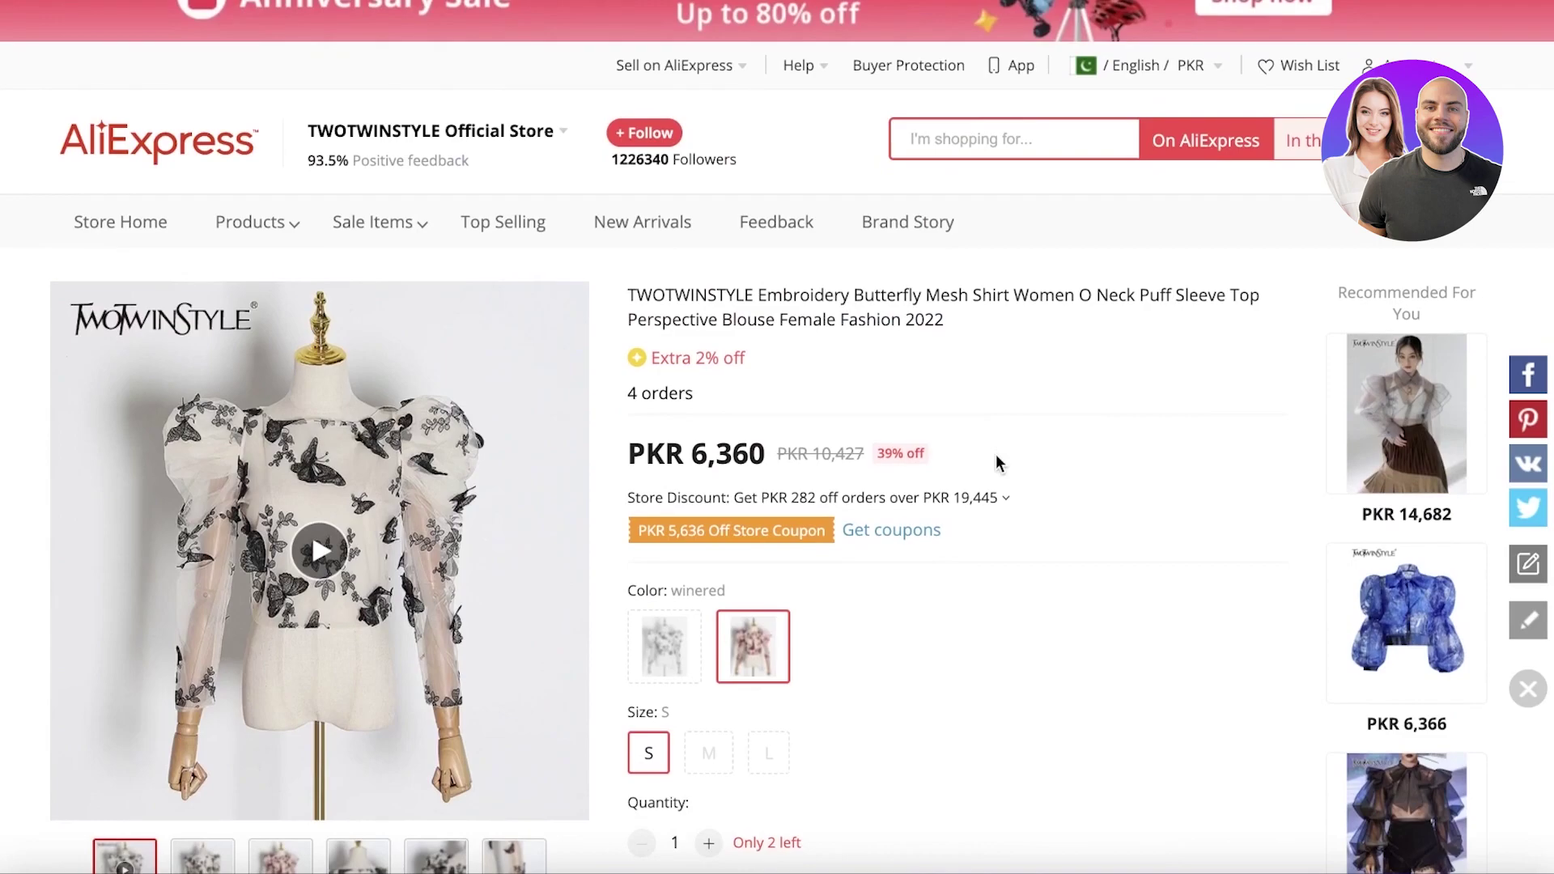
{"action": "scroll", "coordinate": [996, 457], "scroll_direction": "down", "scroll_amount": 3}
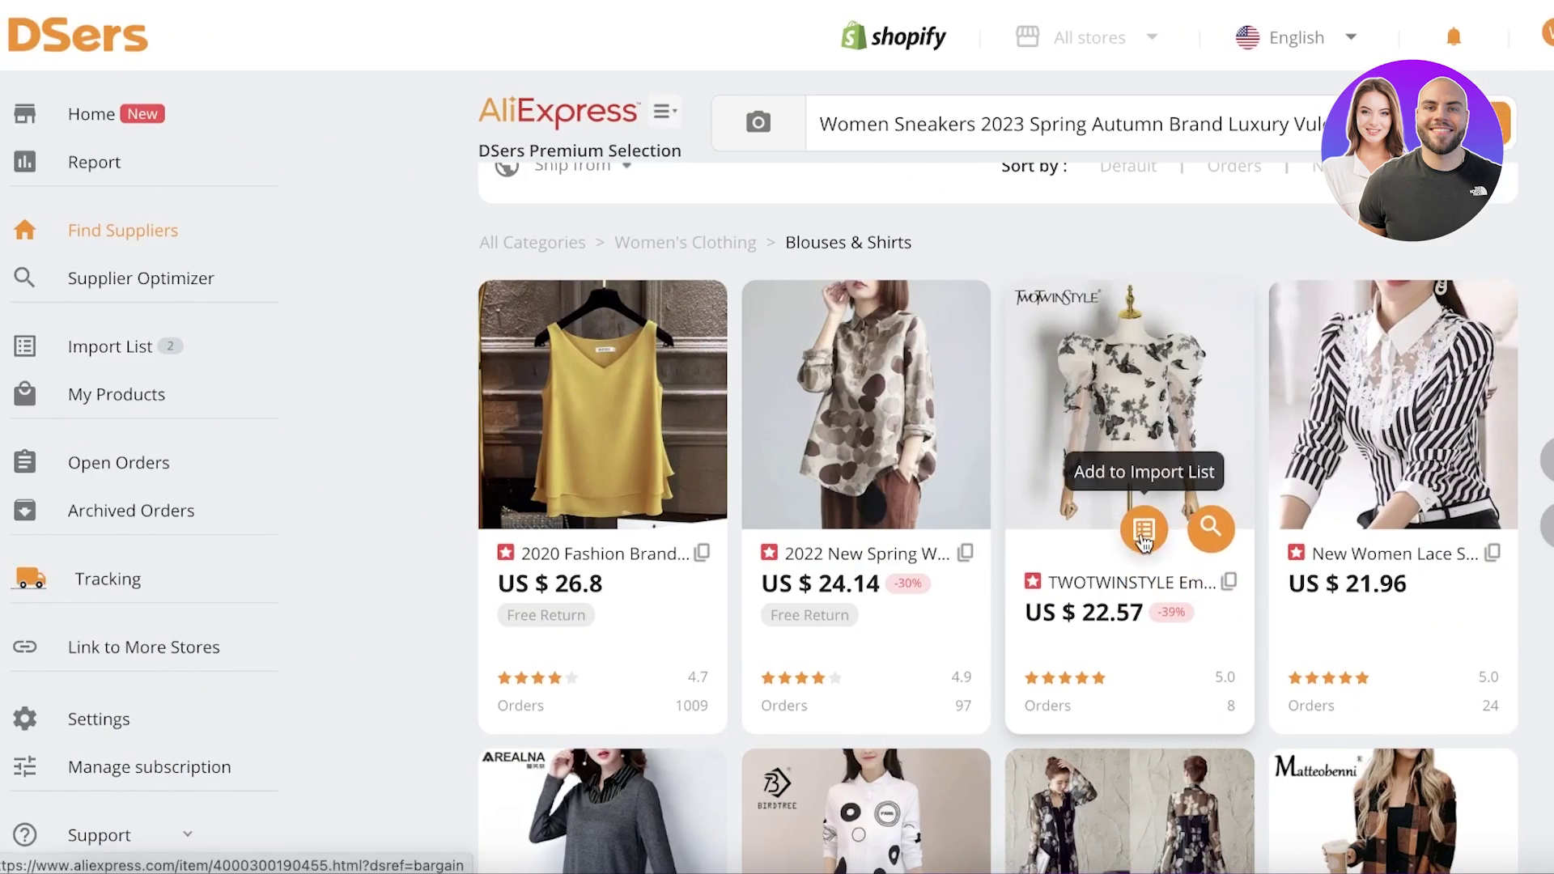
Add the TWOTWINSTYLE blouse to the DSers Import List and close the Product imported dialog
{"action": "left_click", "coordinate": [1143, 534]}
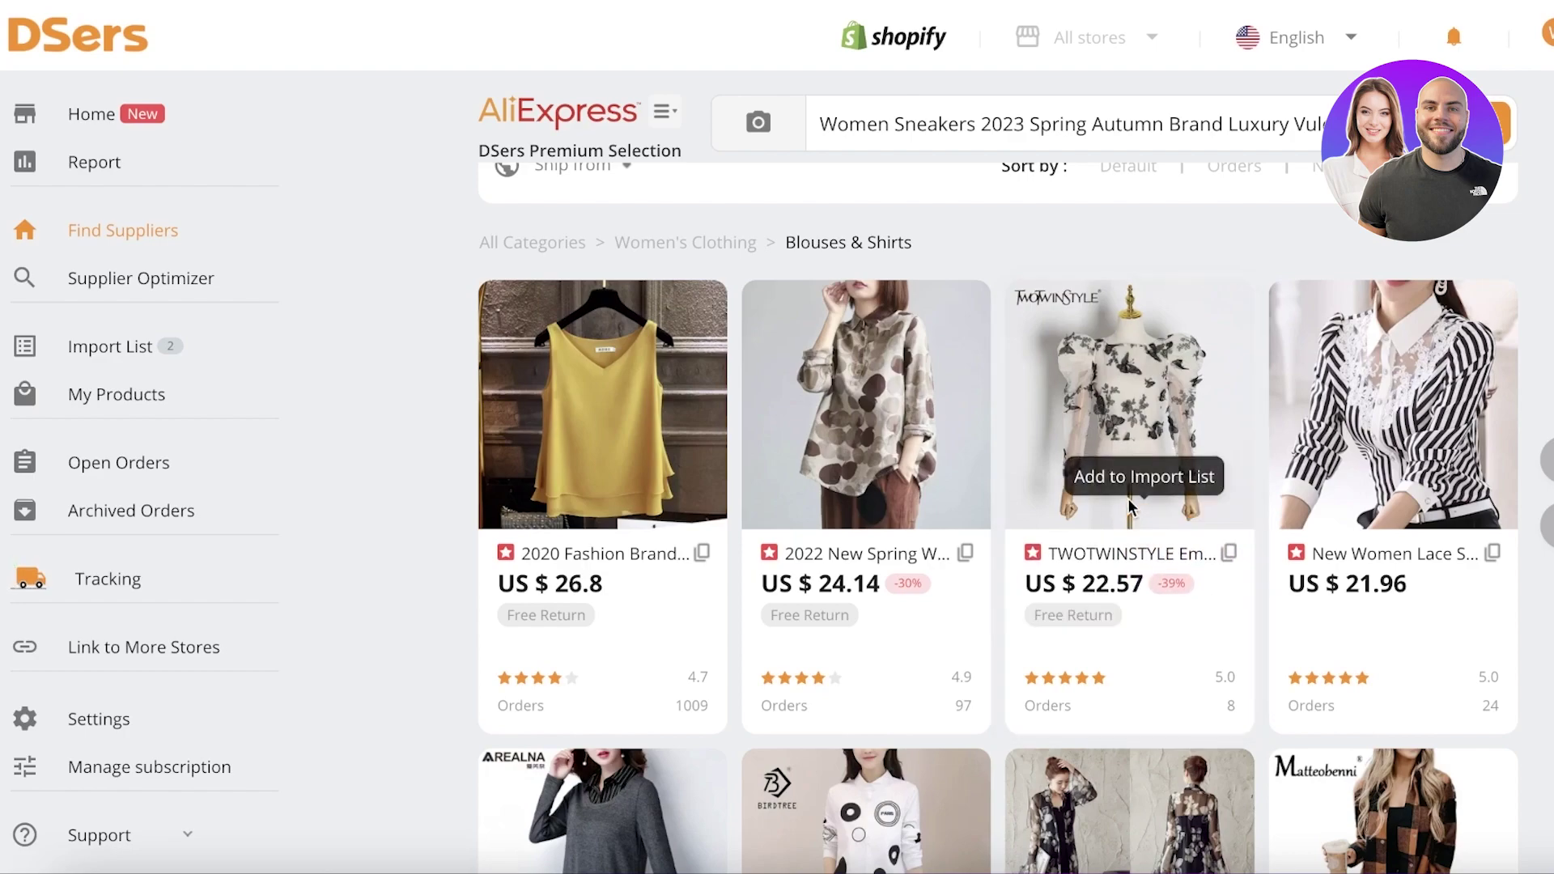
{"action": "mouse_move", "coordinate": [1112, 474]}
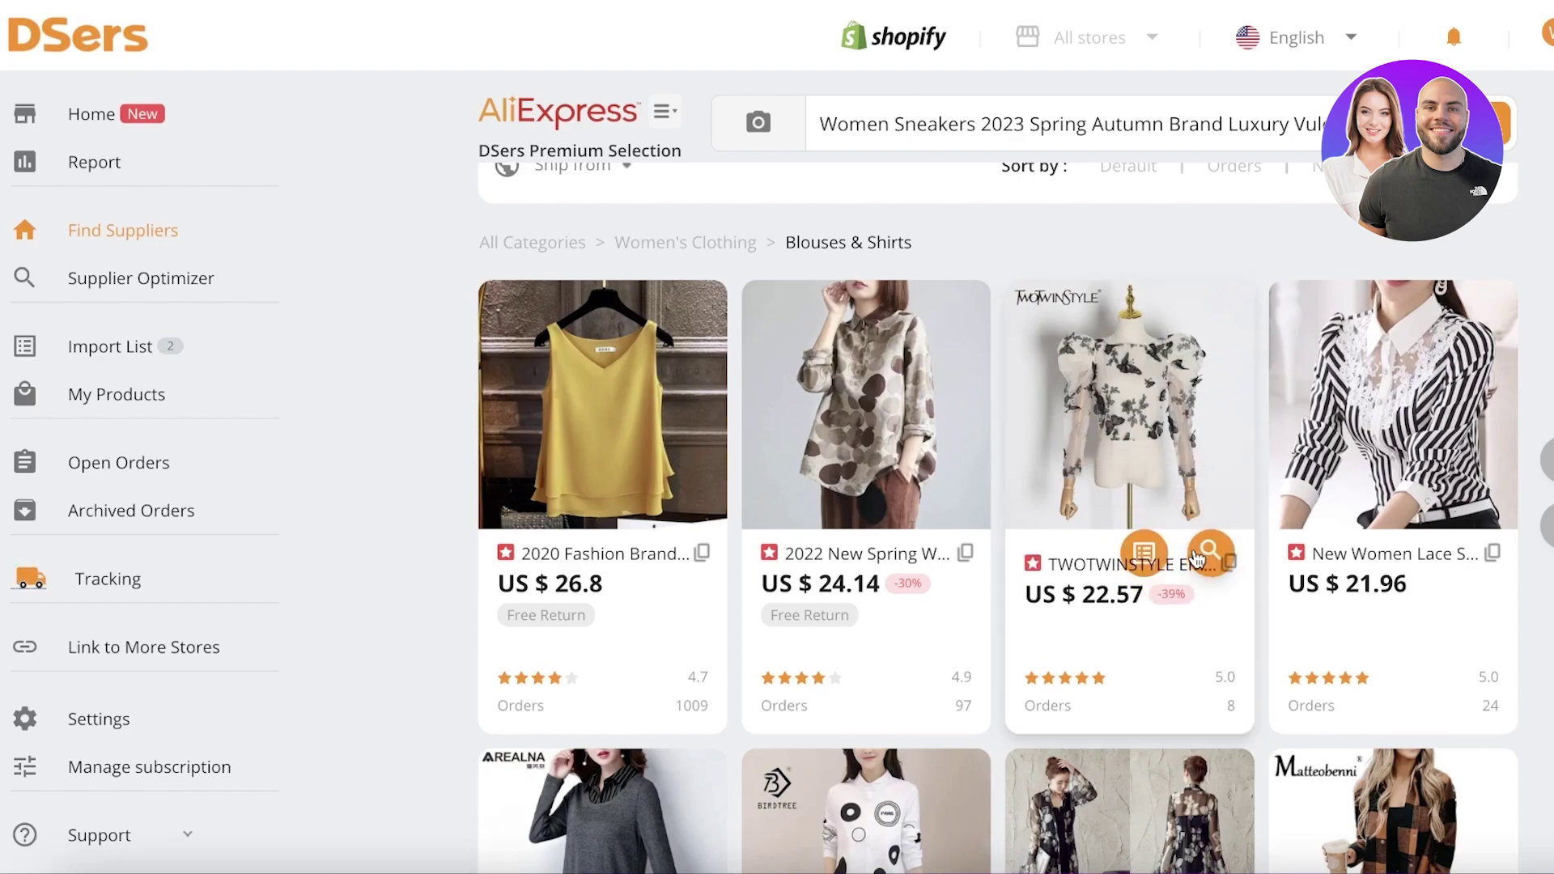
{"action": "left_click", "coordinate": [1151, 537]}
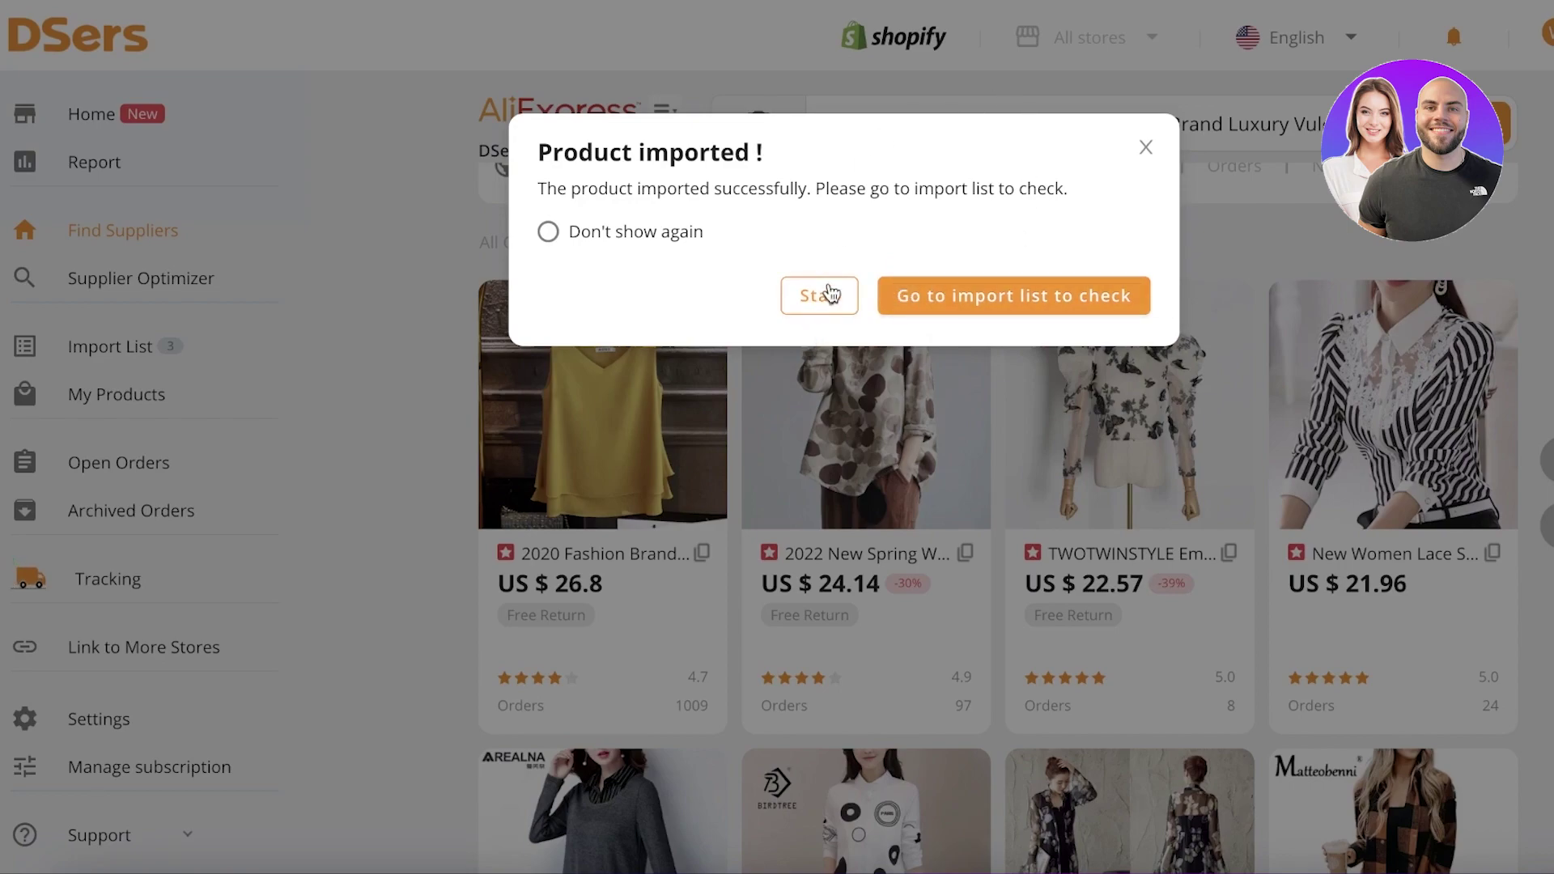
{"action": "left_click", "coordinate": [1149, 151]}
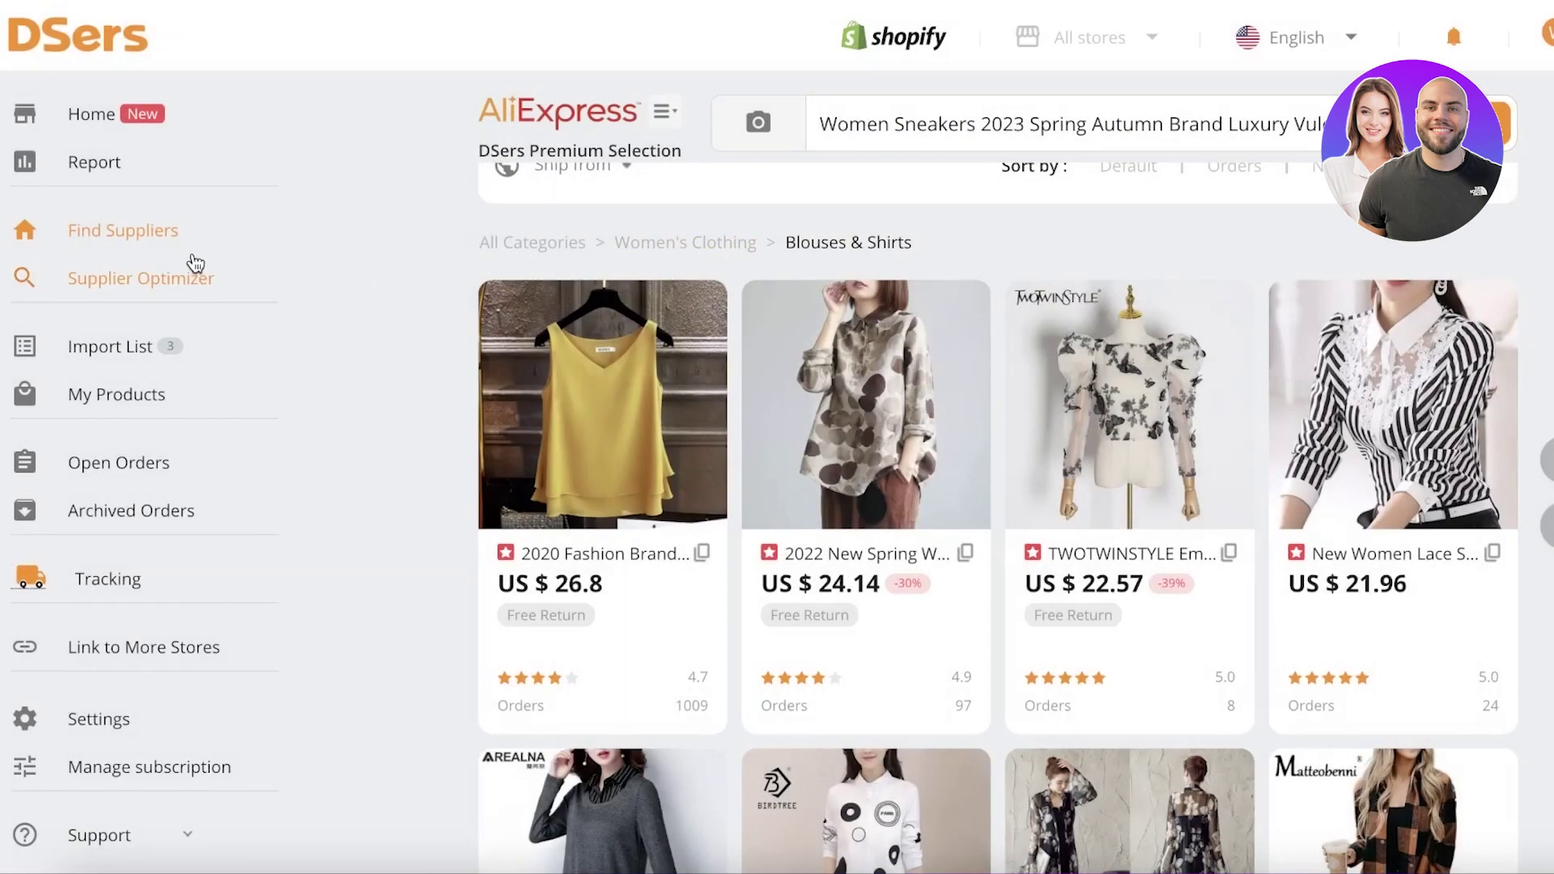
In the Import List, select the TWOTWINSTYLE blouse card and open its more-options menu
{"action": "left_click", "coordinate": [119, 357]}
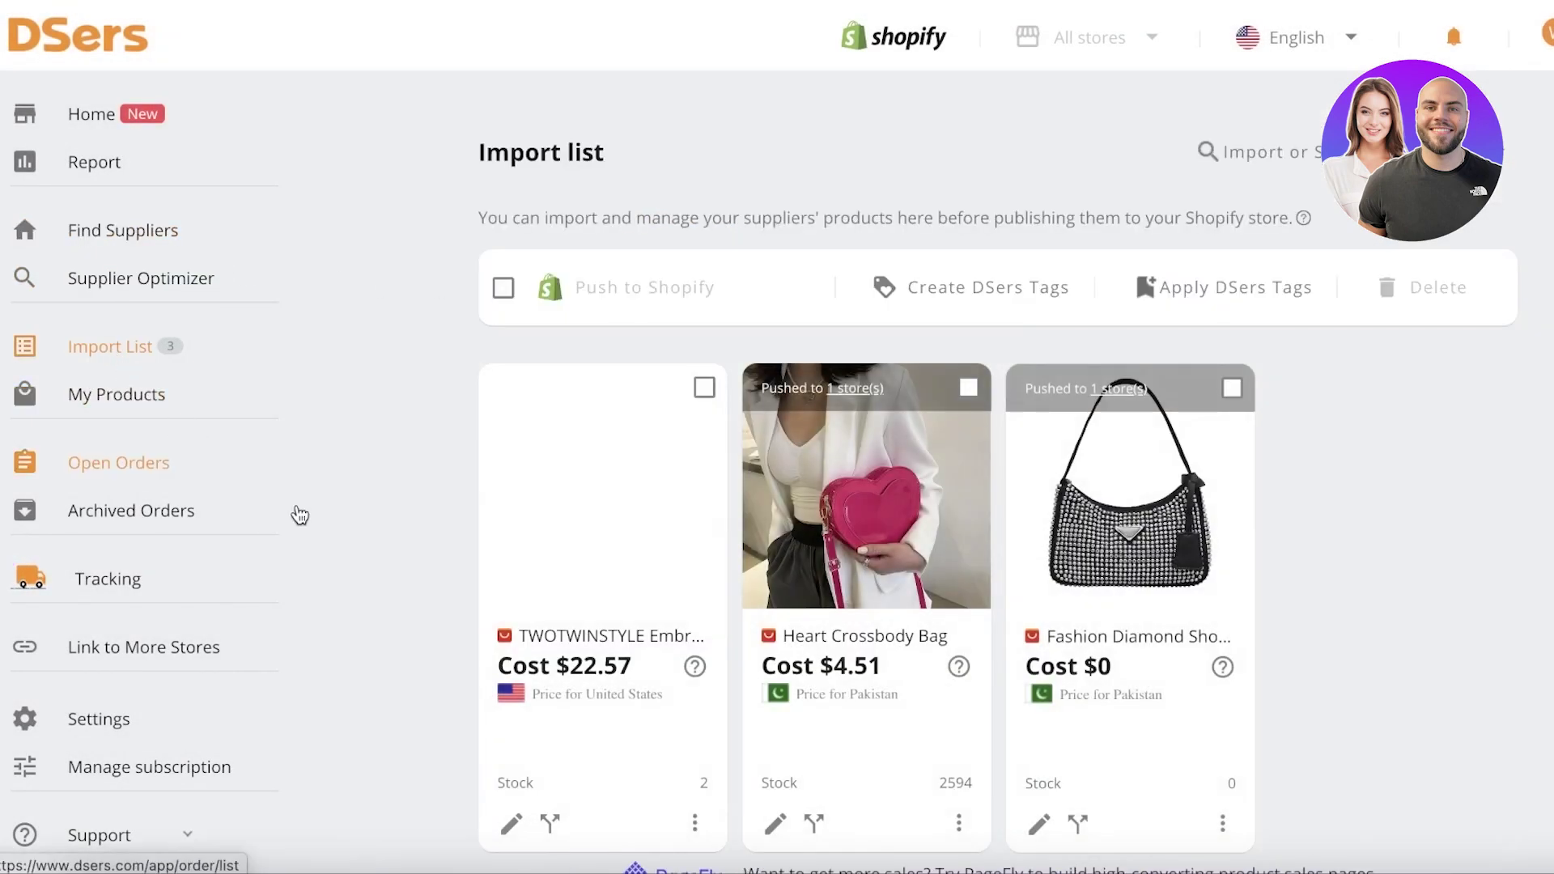
{"action": "scroll", "coordinate": [416, 572], "scroll_direction": "down", "scroll_amount": 1}
{"action": "scroll", "coordinate": [628, 411], "scroll_direction": "down", "scroll_amount": 3}
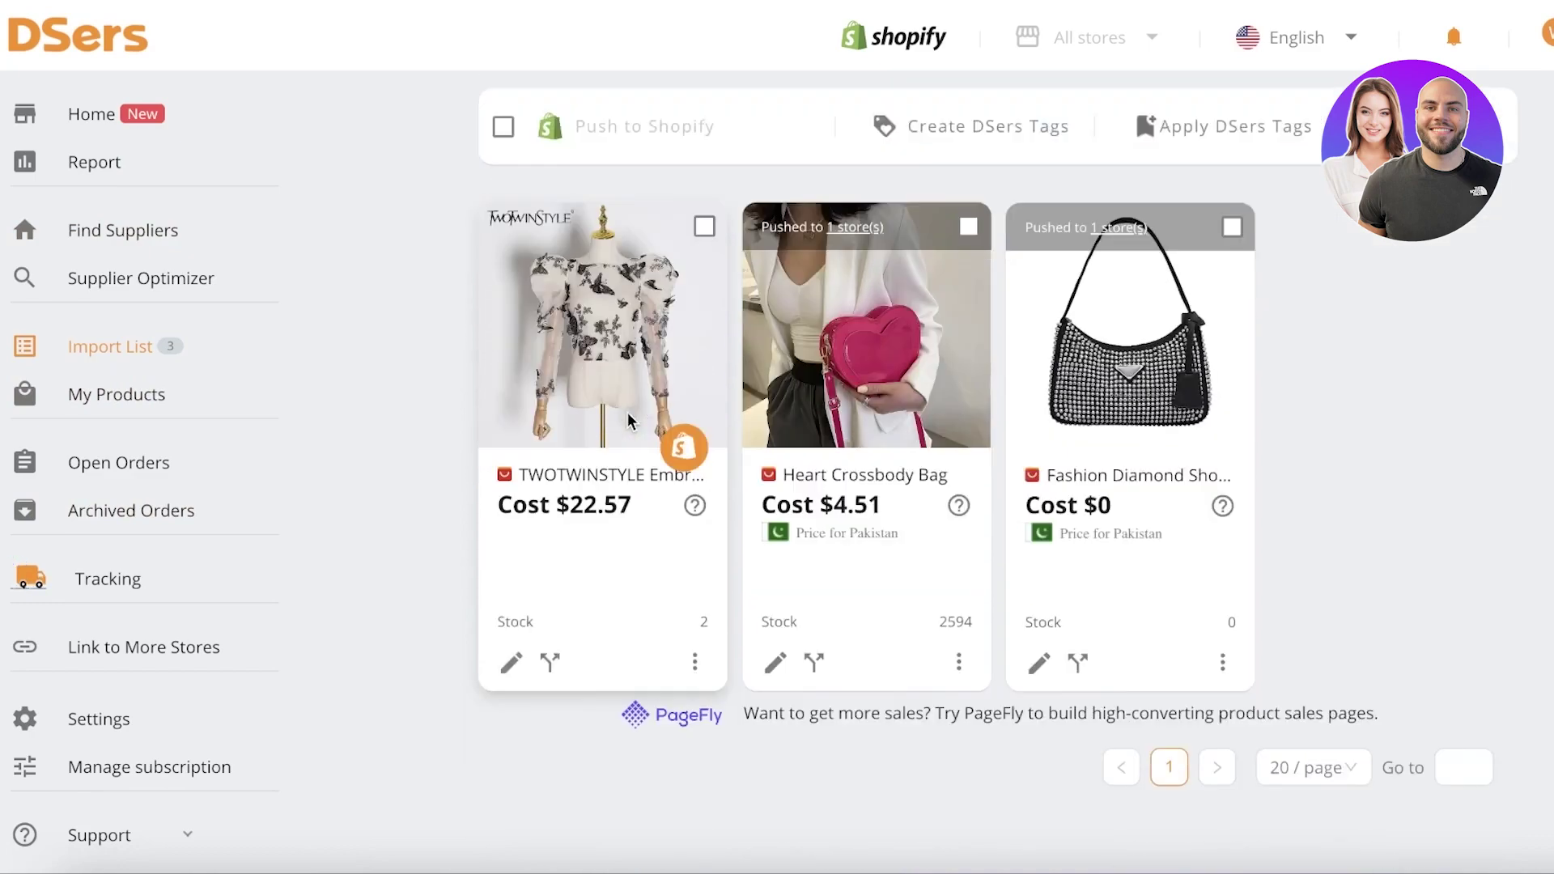
{"action": "scroll", "coordinate": [624, 413], "scroll_direction": "up", "scroll_amount": 3}
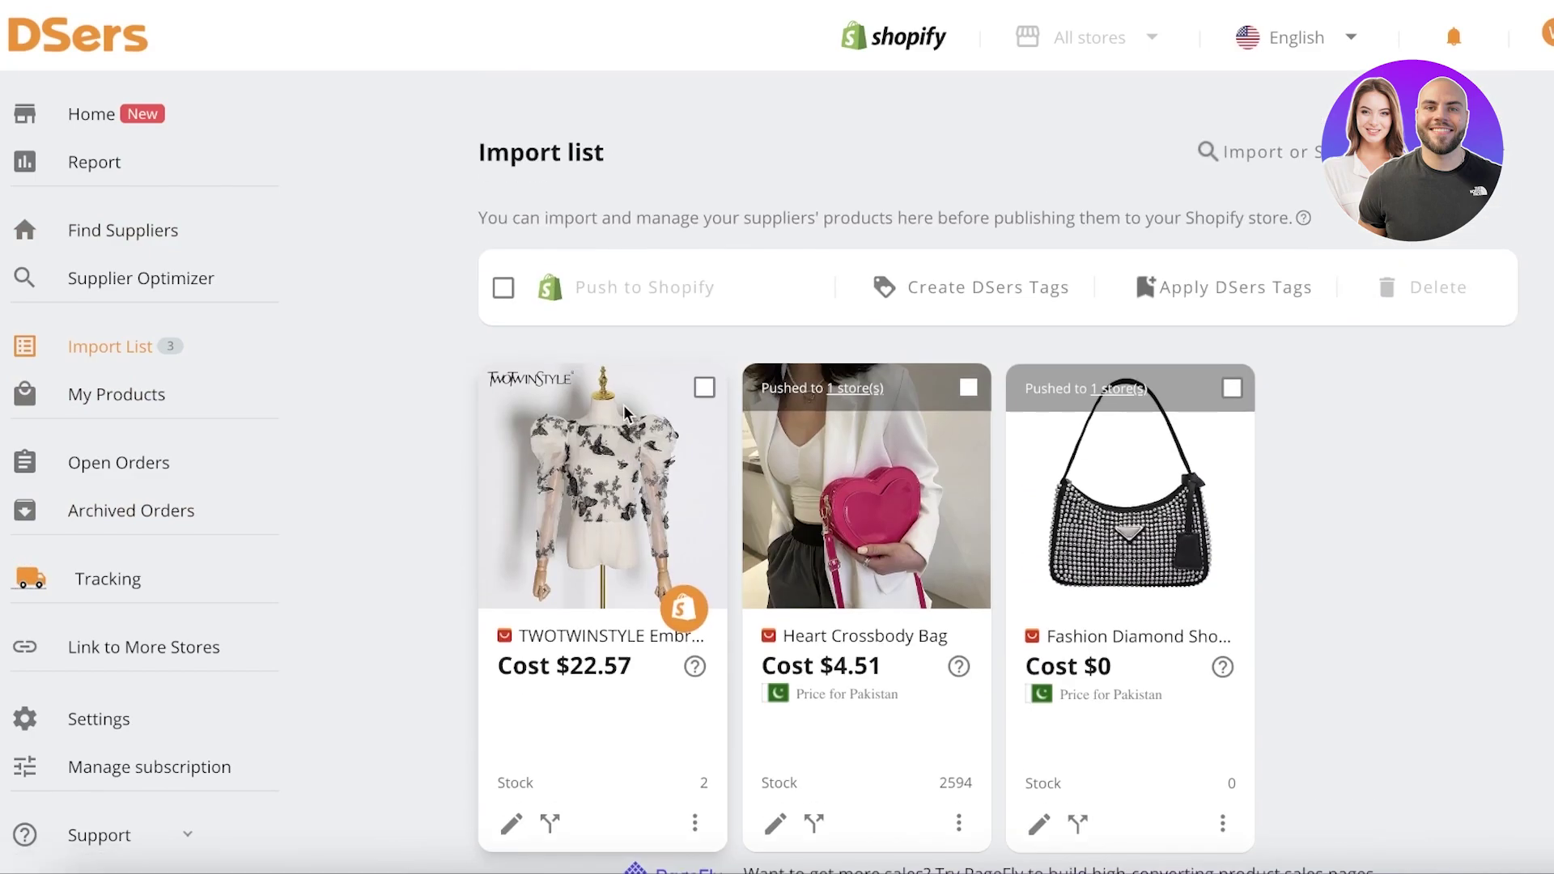
{"action": "left_click", "coordinate": [705, 389]}
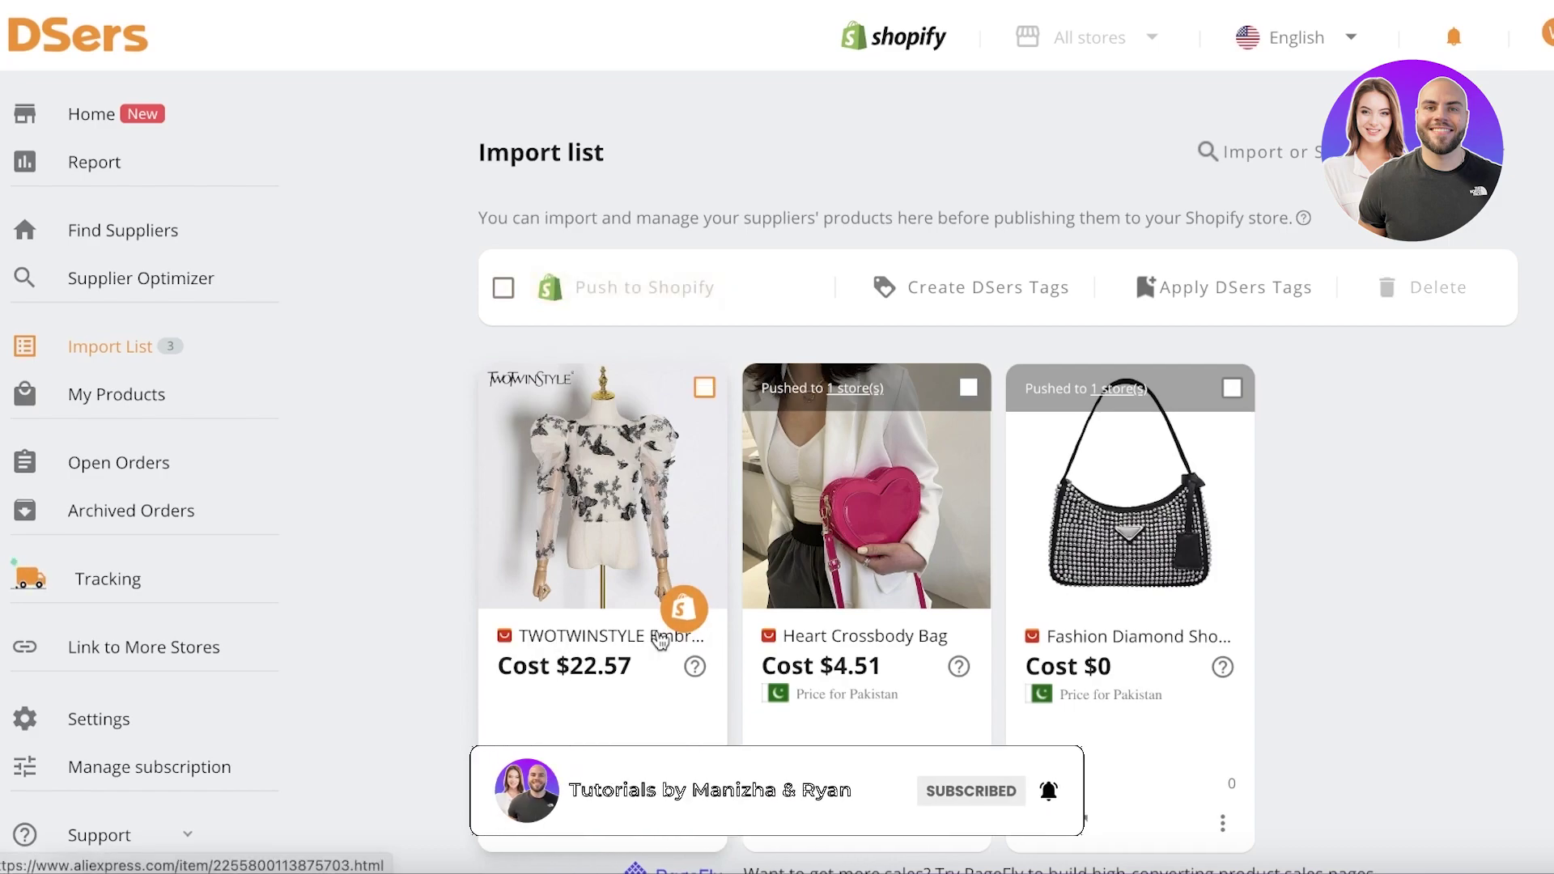
{"action": "scroll", "coordinate": [610, 477], "scroll_direction": "down", "scroll_amount": 5}
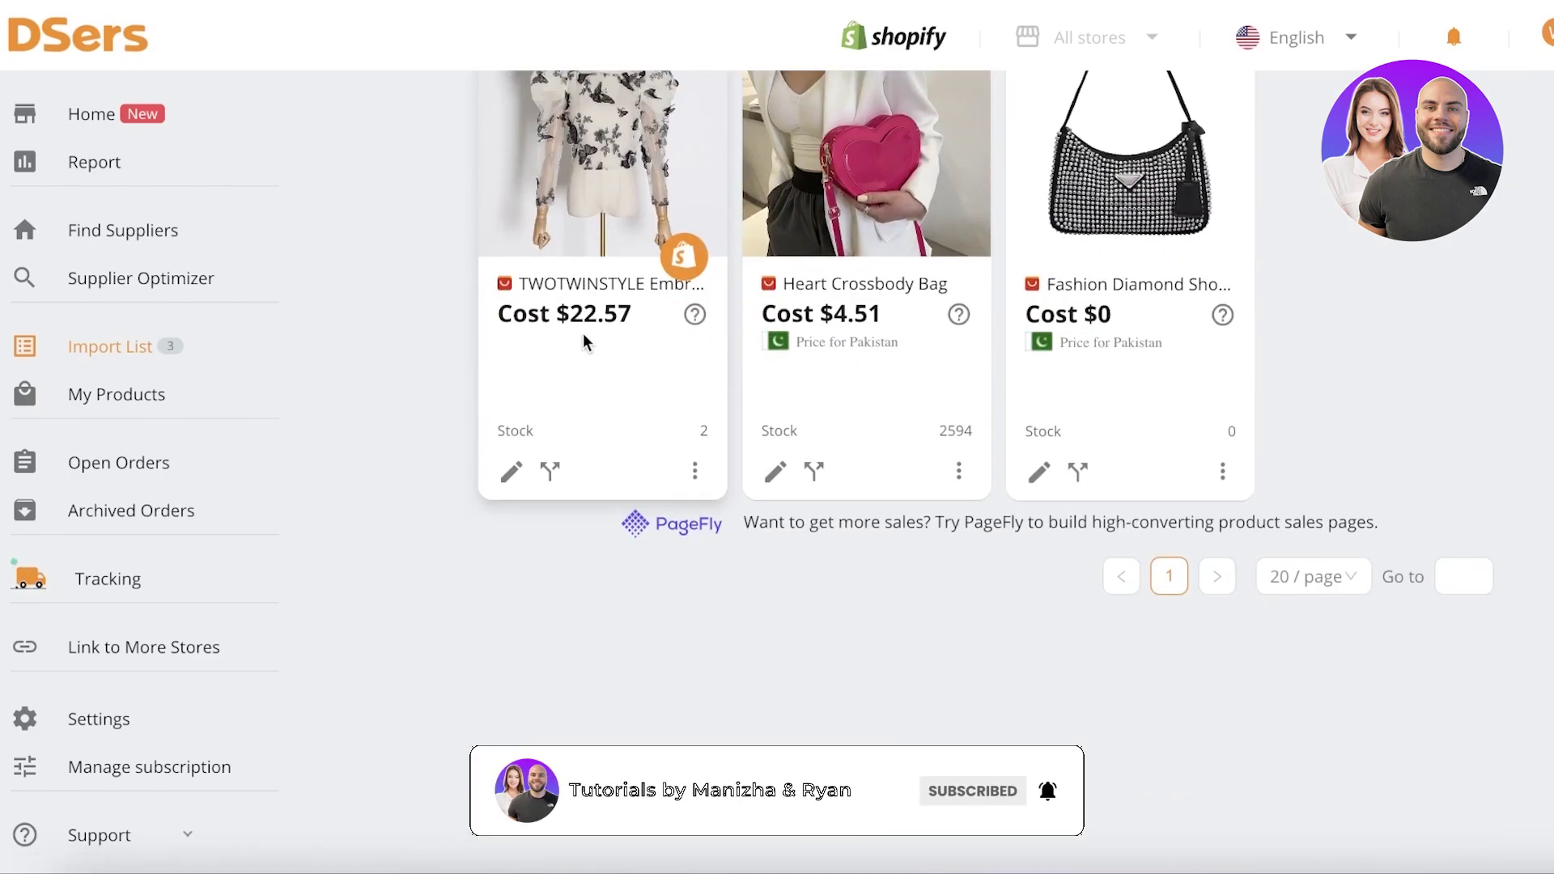
{"action": "scroll", "coordinate": [583, 333], "scroll_direction": "up", "scroll_amount": 4}
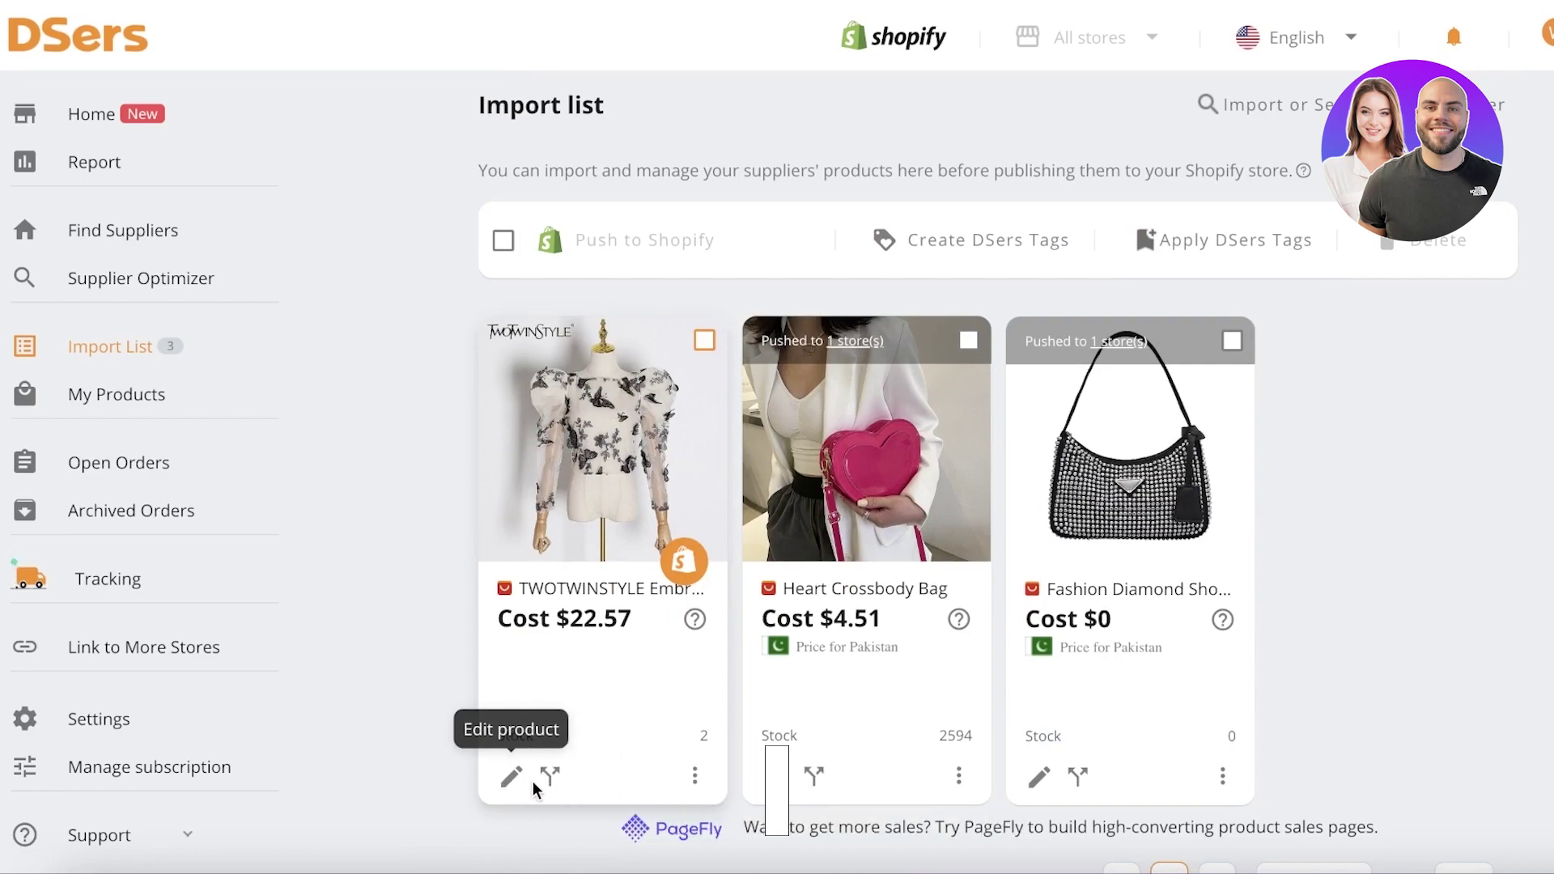
{"action": "left_click", "coordinate": [694, 775]}
{"action": "scroll", "coordinate": [598, 777], "scroll_direction": "down", "scroll_amount": 1}
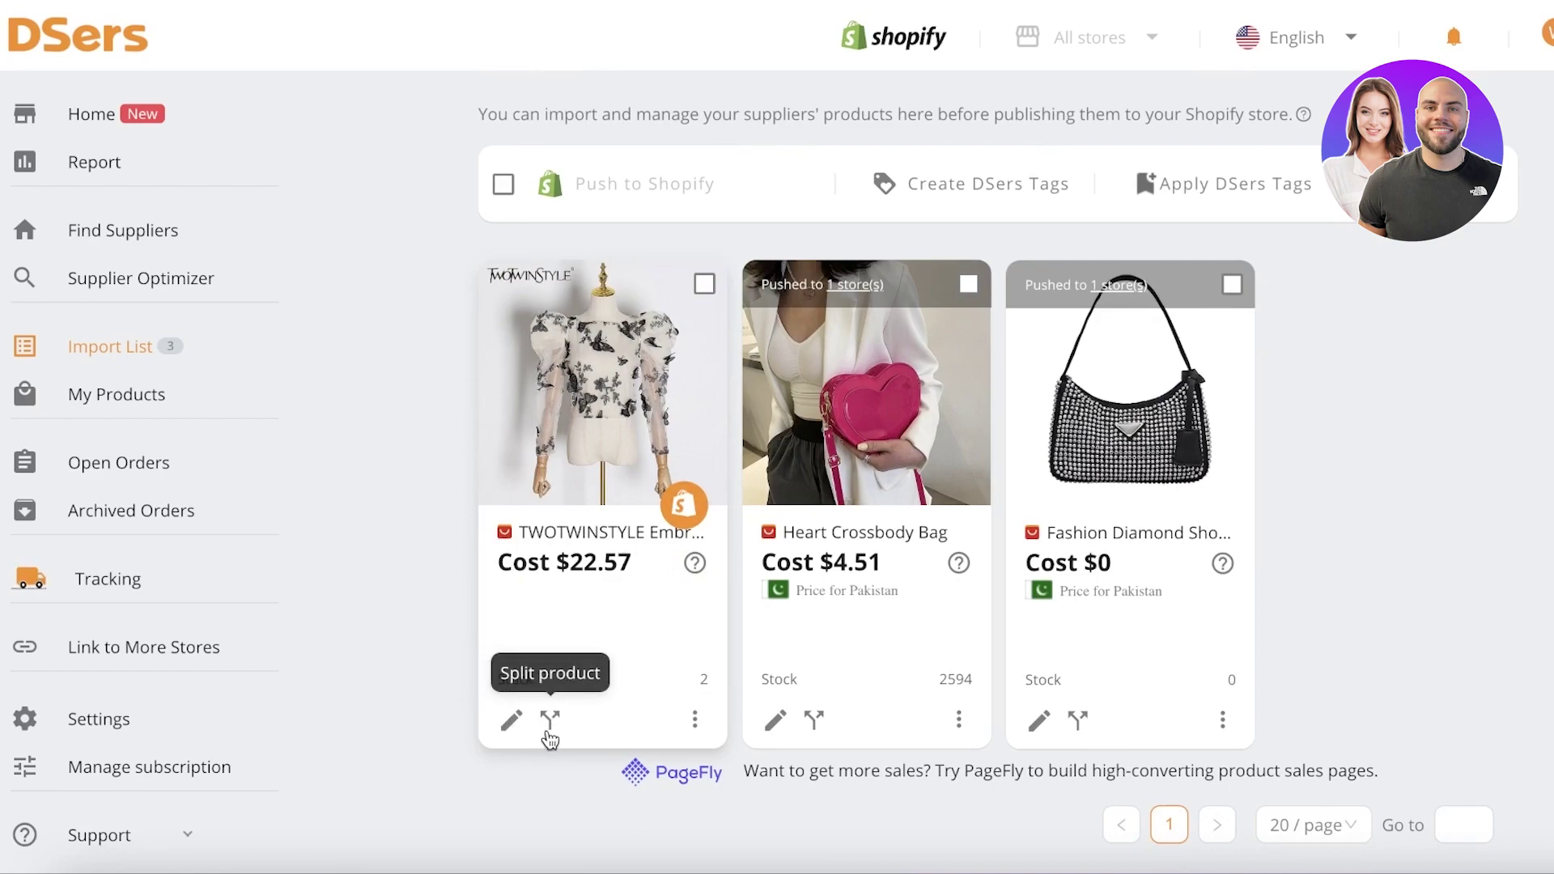
Replace the blouse's long supplier title with 'Butterfly Mesh Blouse'
{"action": "left_click", "coordinate": [512, 719]}
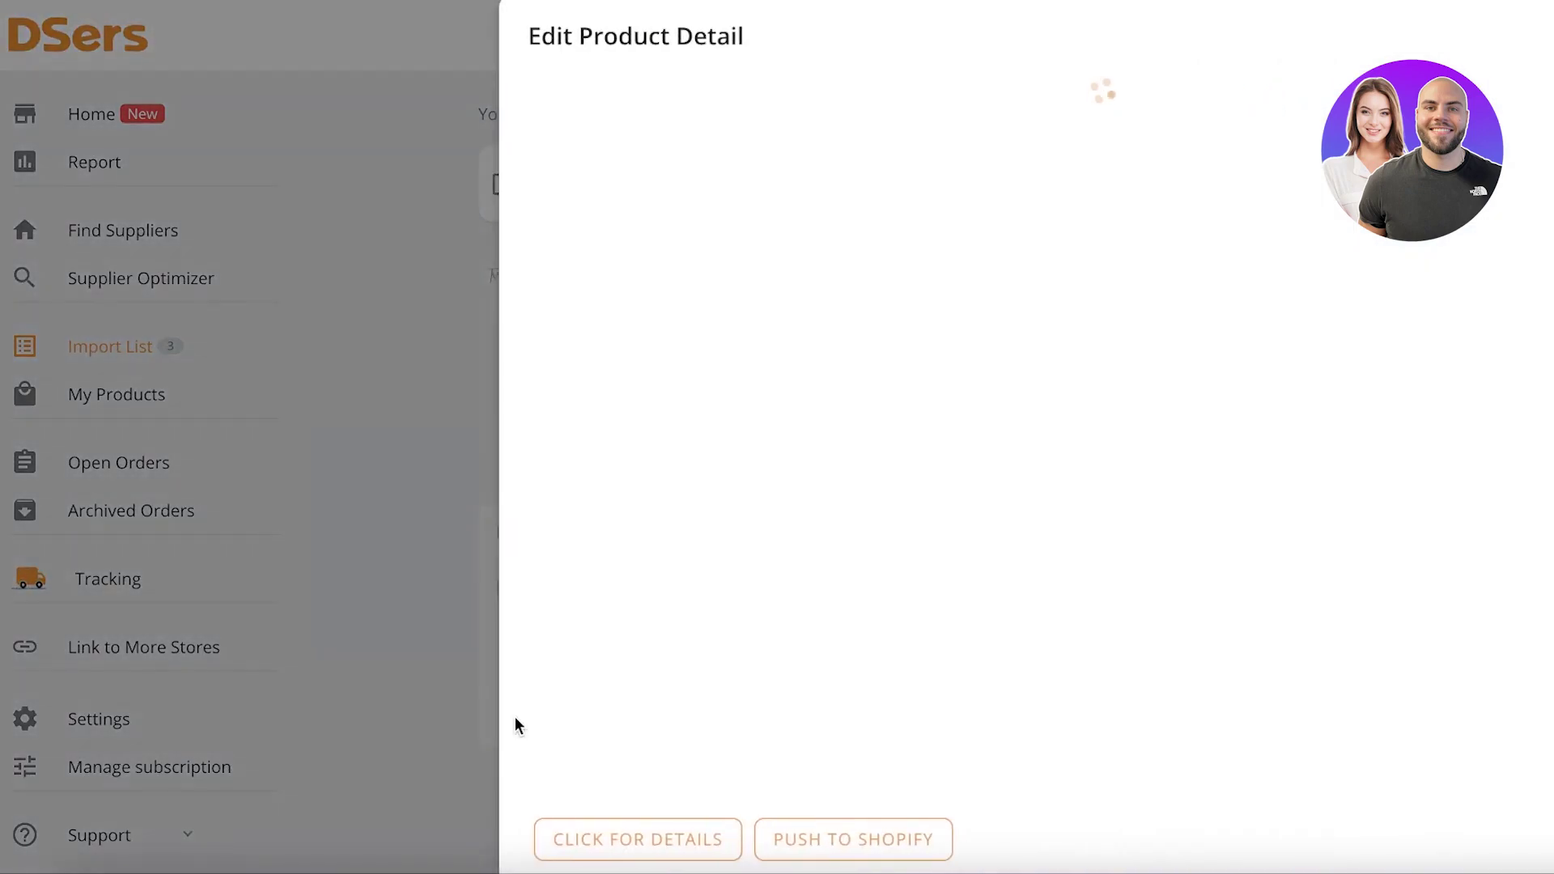
{"action": "left_click_drag", "start_coordinate": [856, 230], "coordinate": [677, 202]}
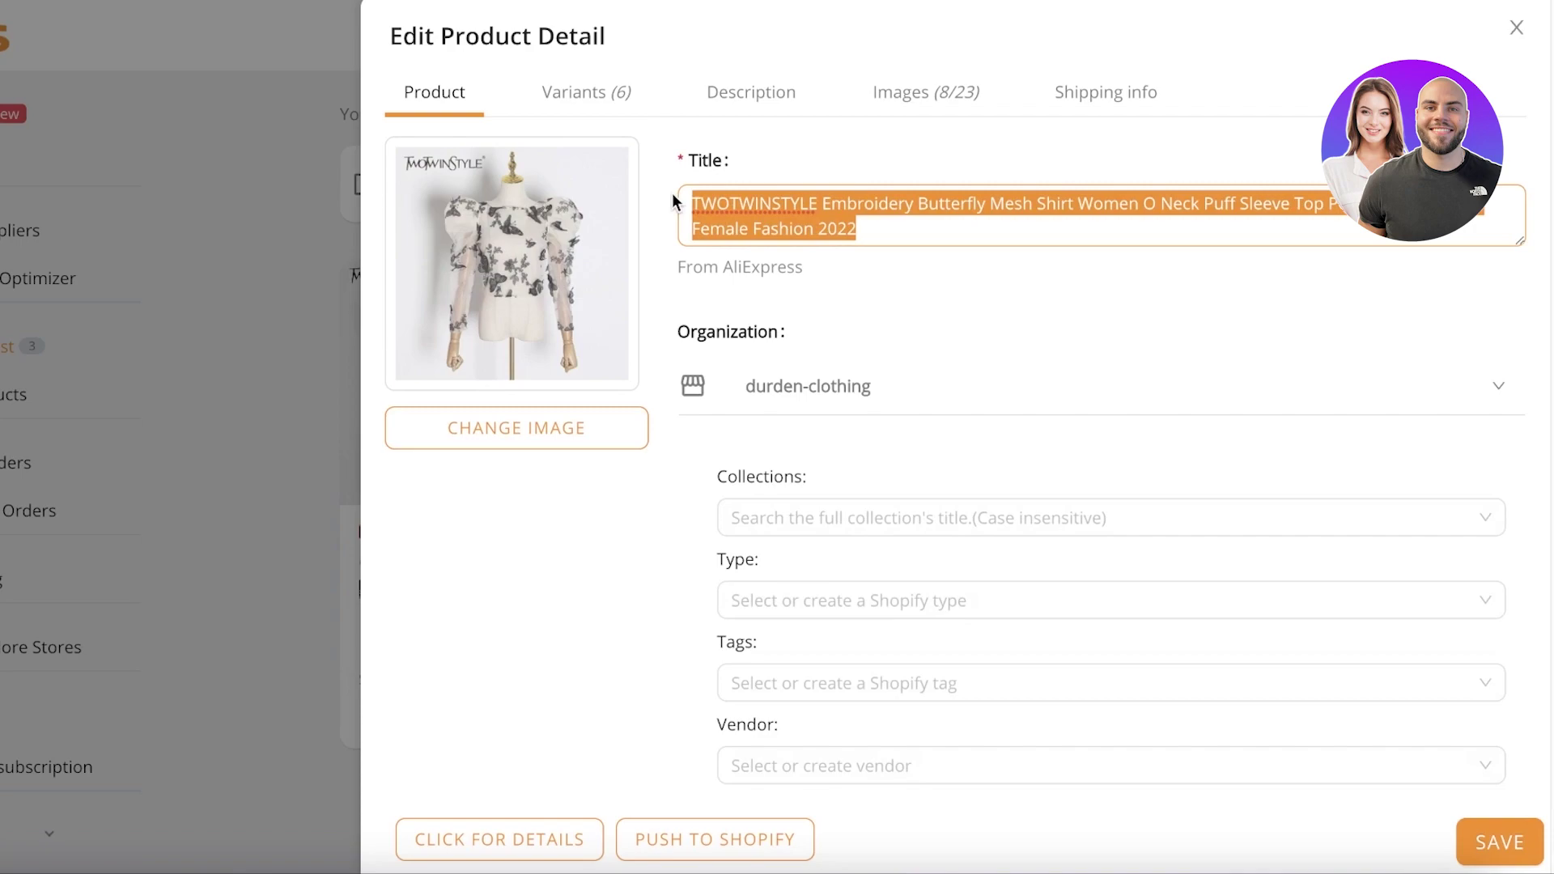
{"action": "scroll", "coordinate": [904, 260], "scroll_direction": "down", "scroll_amount": 1}
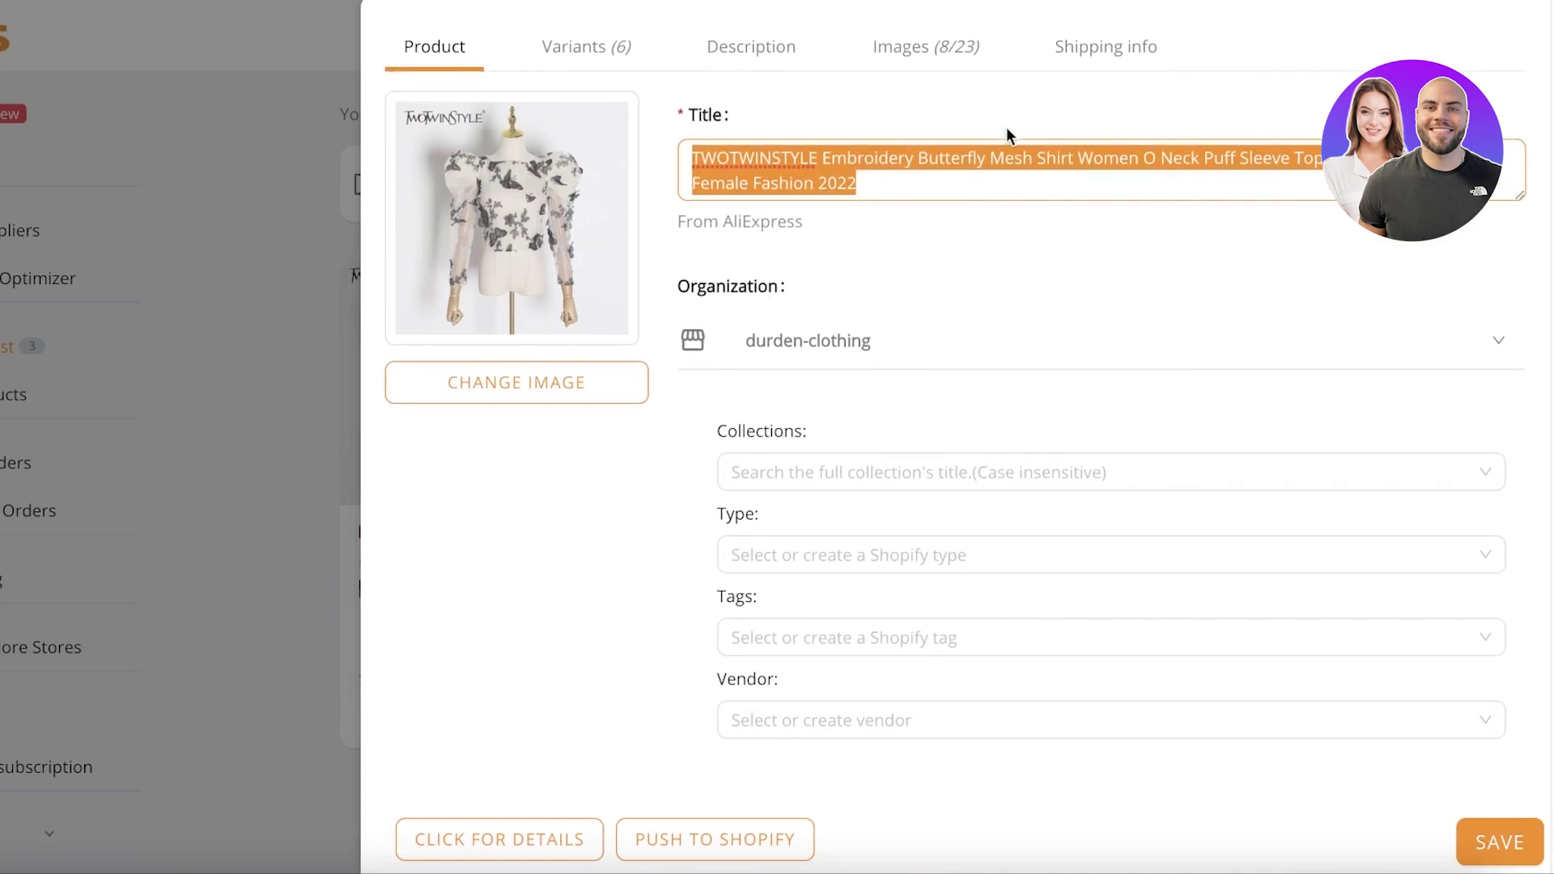
{"action": "type", "text": "Butterfly Mesh Blouse"}
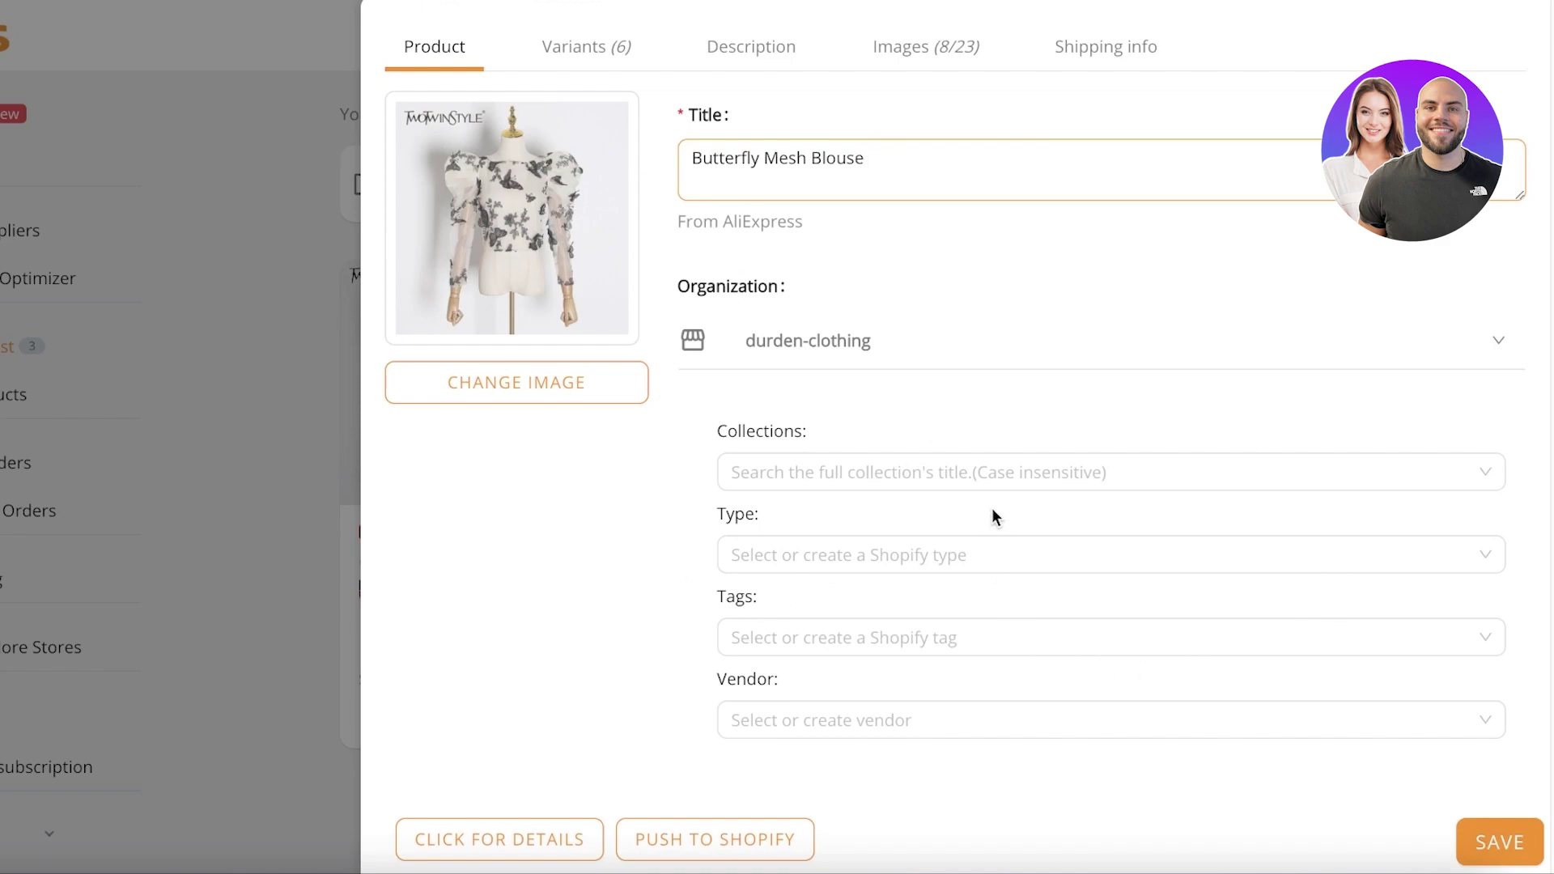
Check the Collections, Type and Vendor lists, closing each without choosing anything
{"action": "left_click", "coordinate": [1017, 471]}
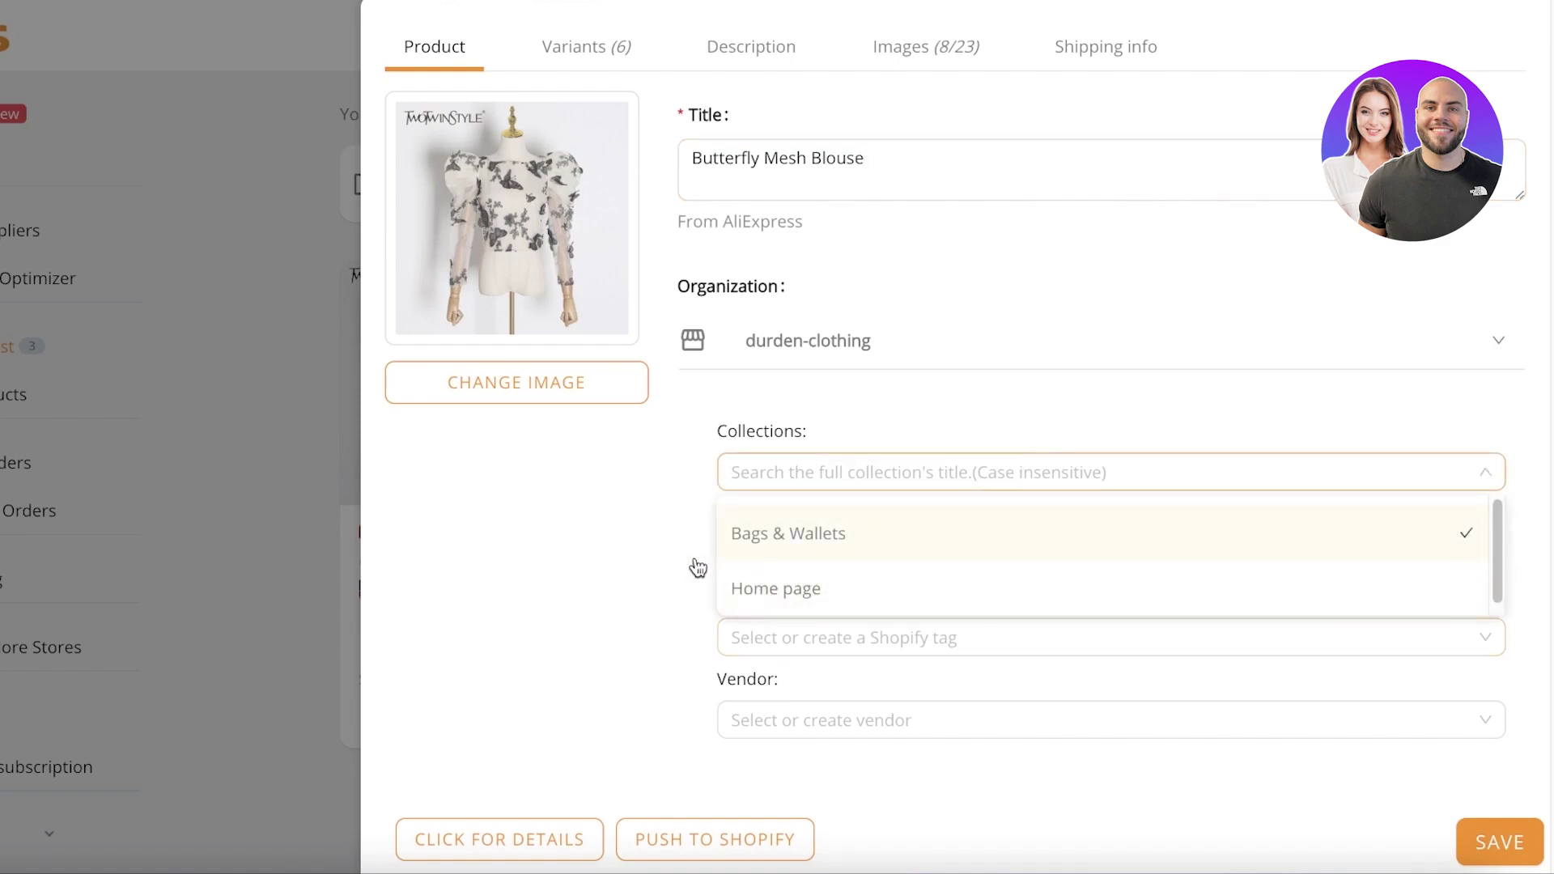
{"action": "left_click", "coordinate": [626, 580]}
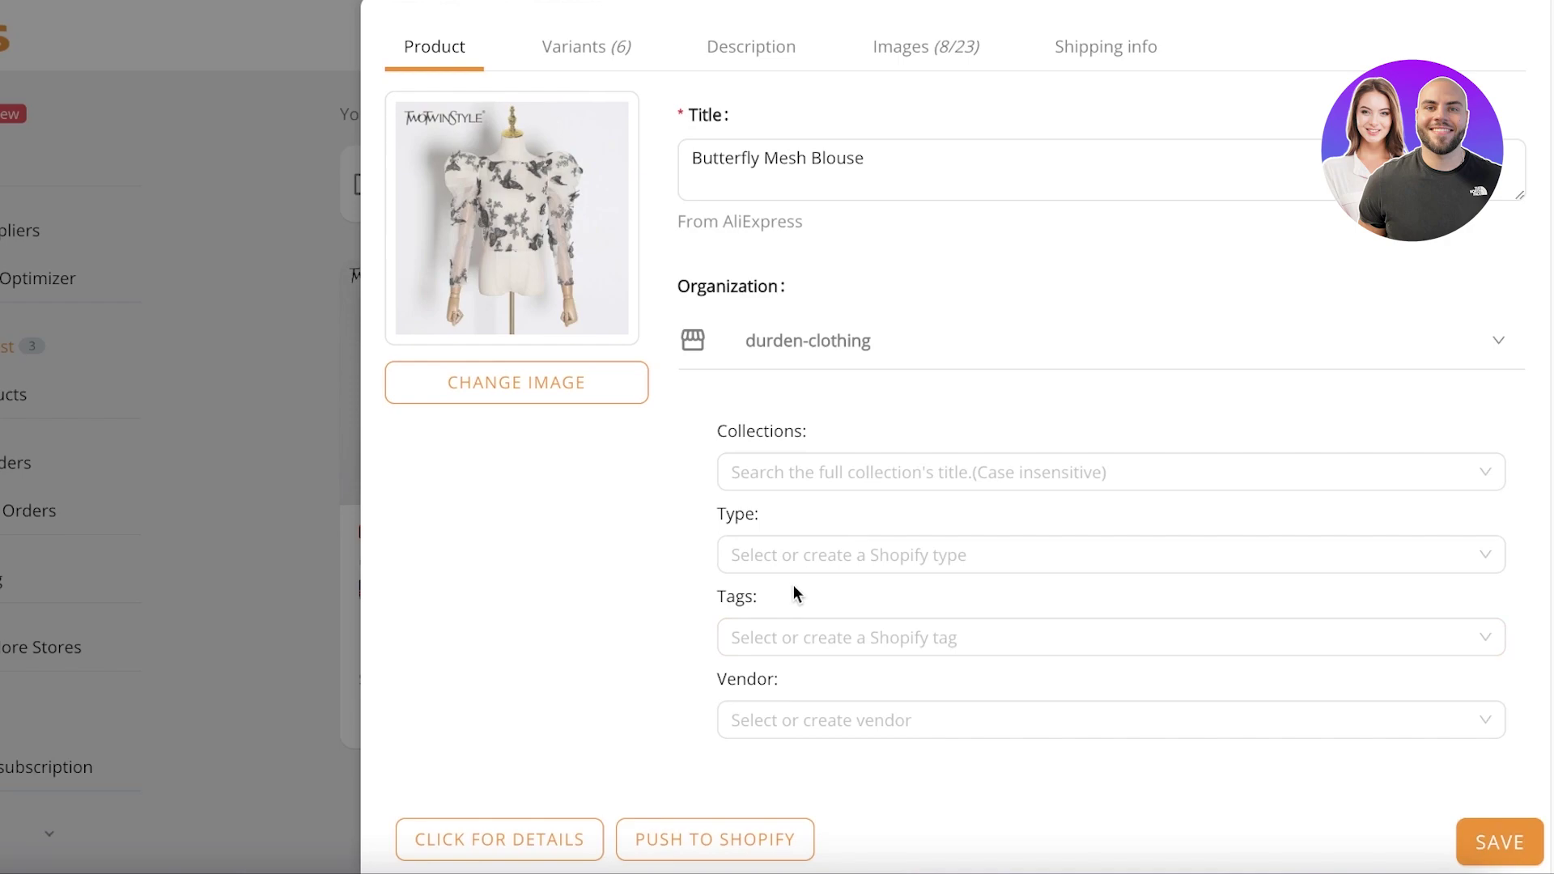
{"action": "left_click", "coordinate": [804, 564]}
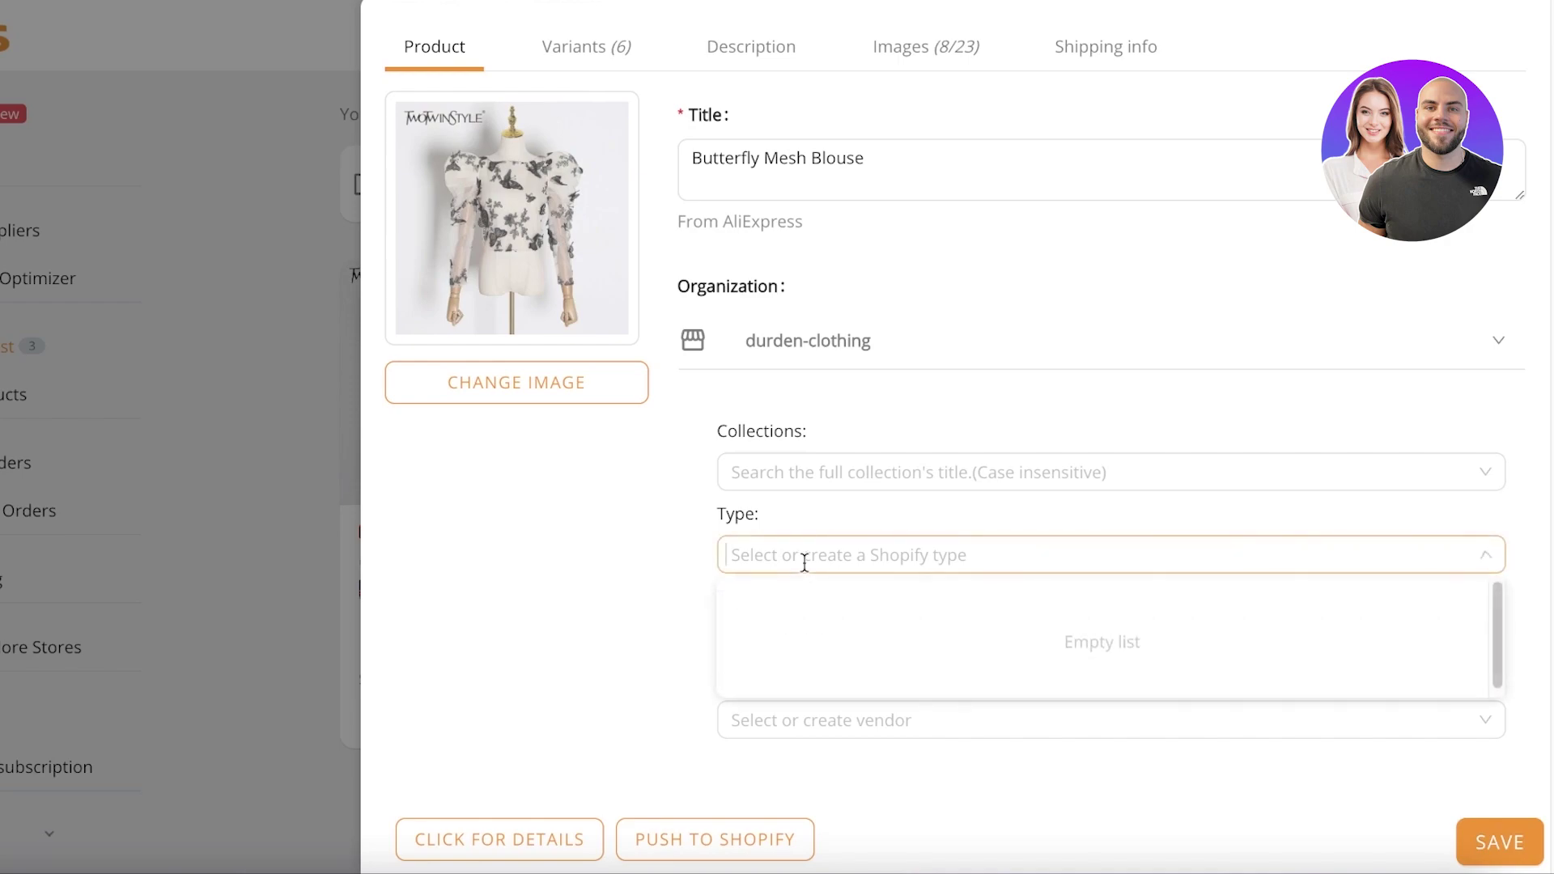
{"action": "left_click", "coordinate": [696, 540]}
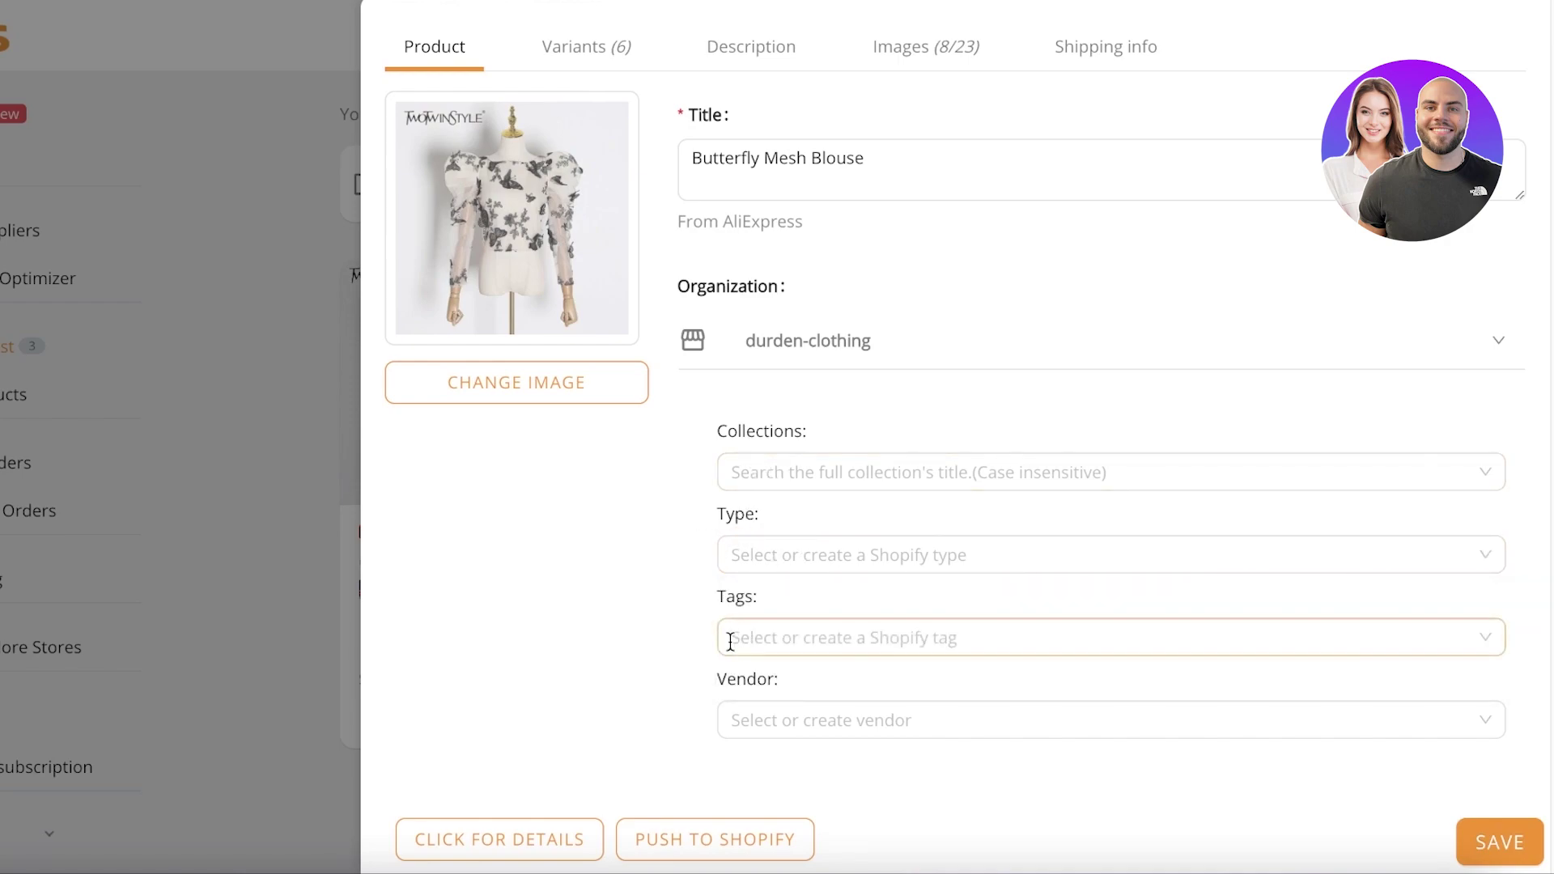
{"action": "left_click", "coordinate": [726, 717]}
{"action": "left_click", "coordinate": [588, 671]}
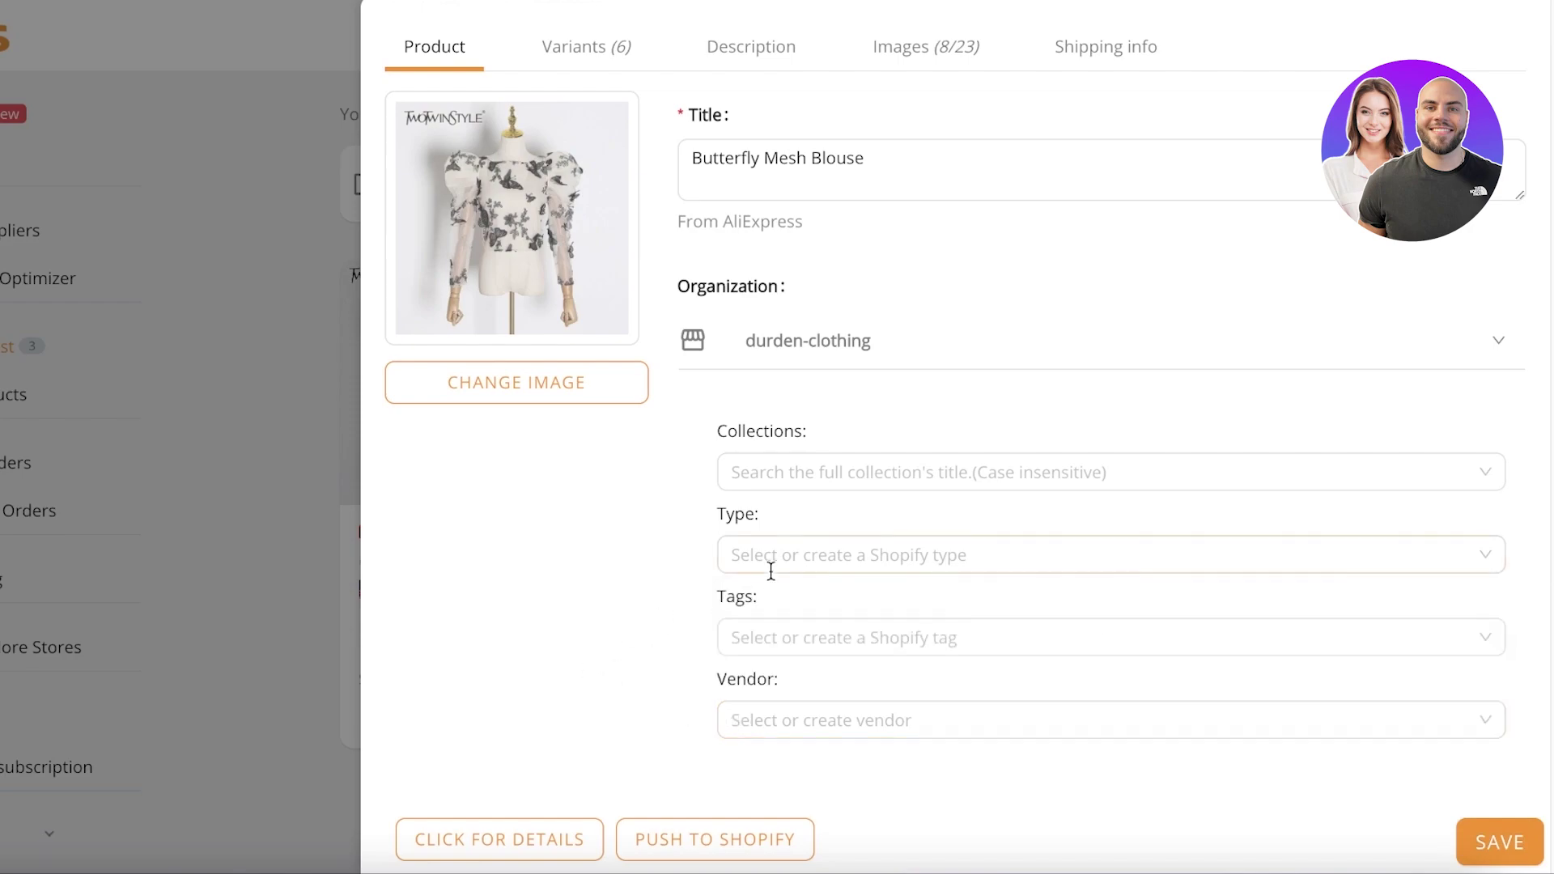
{"action": "left_click", "coordinate": [594, 72]}
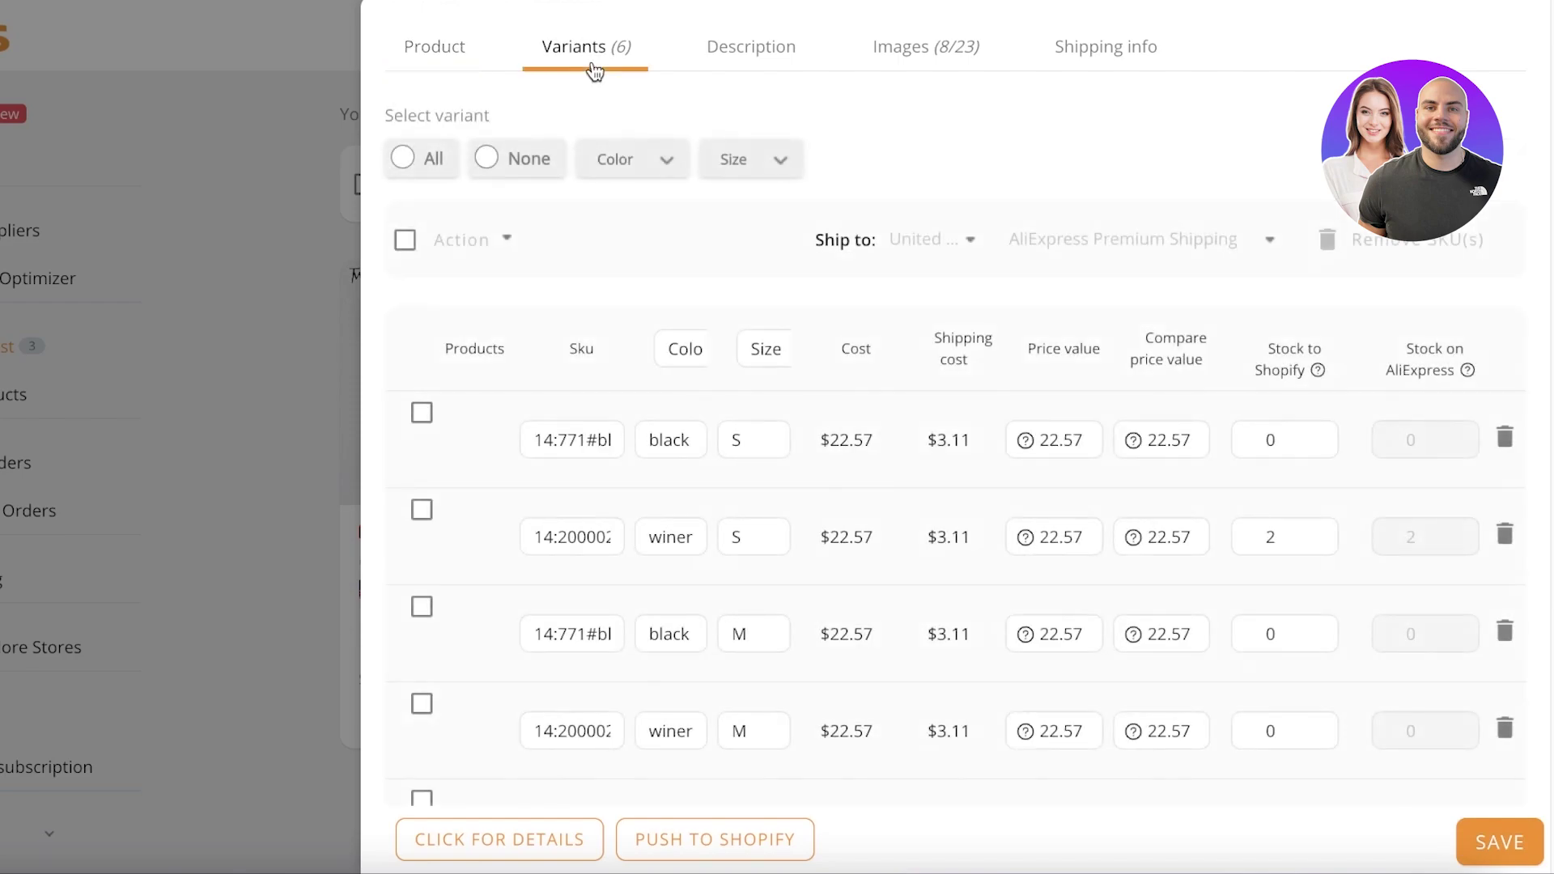
{"action": "scroll", "coordinate": [392, 357], "scroll_direction": "down", "scroll_amount": 3}
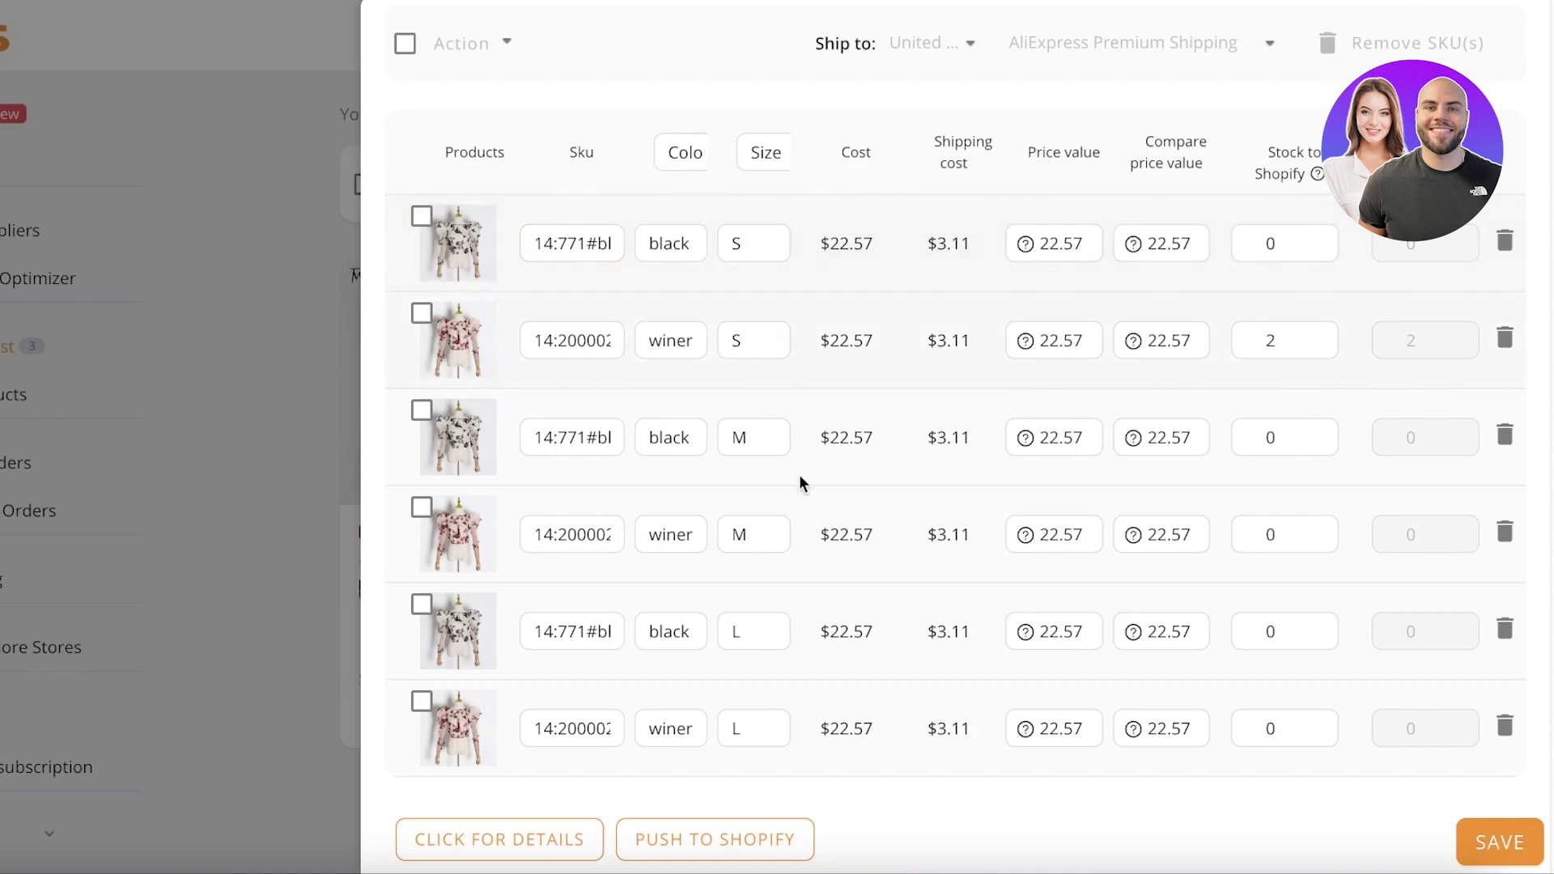
{"action": "left_click", "coordinate": [408, 40]}
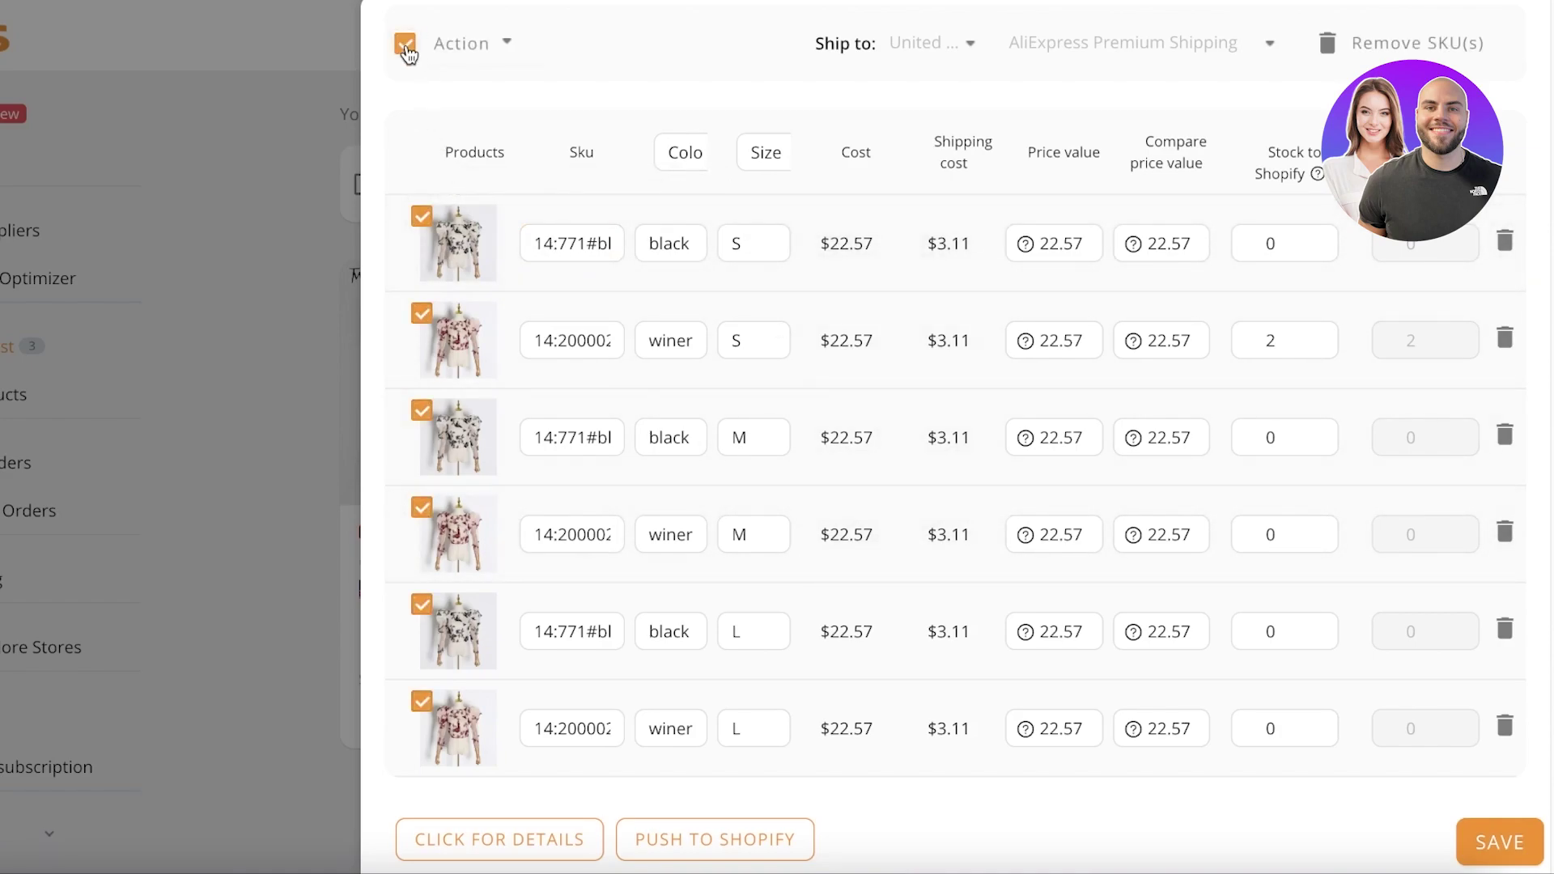
{"action": "left_click", "coordinate": [409, 44]}
{"action": "scroll", "coordinate": [905, 591], "scroll_direction": "up", "scroll_amount": 3}
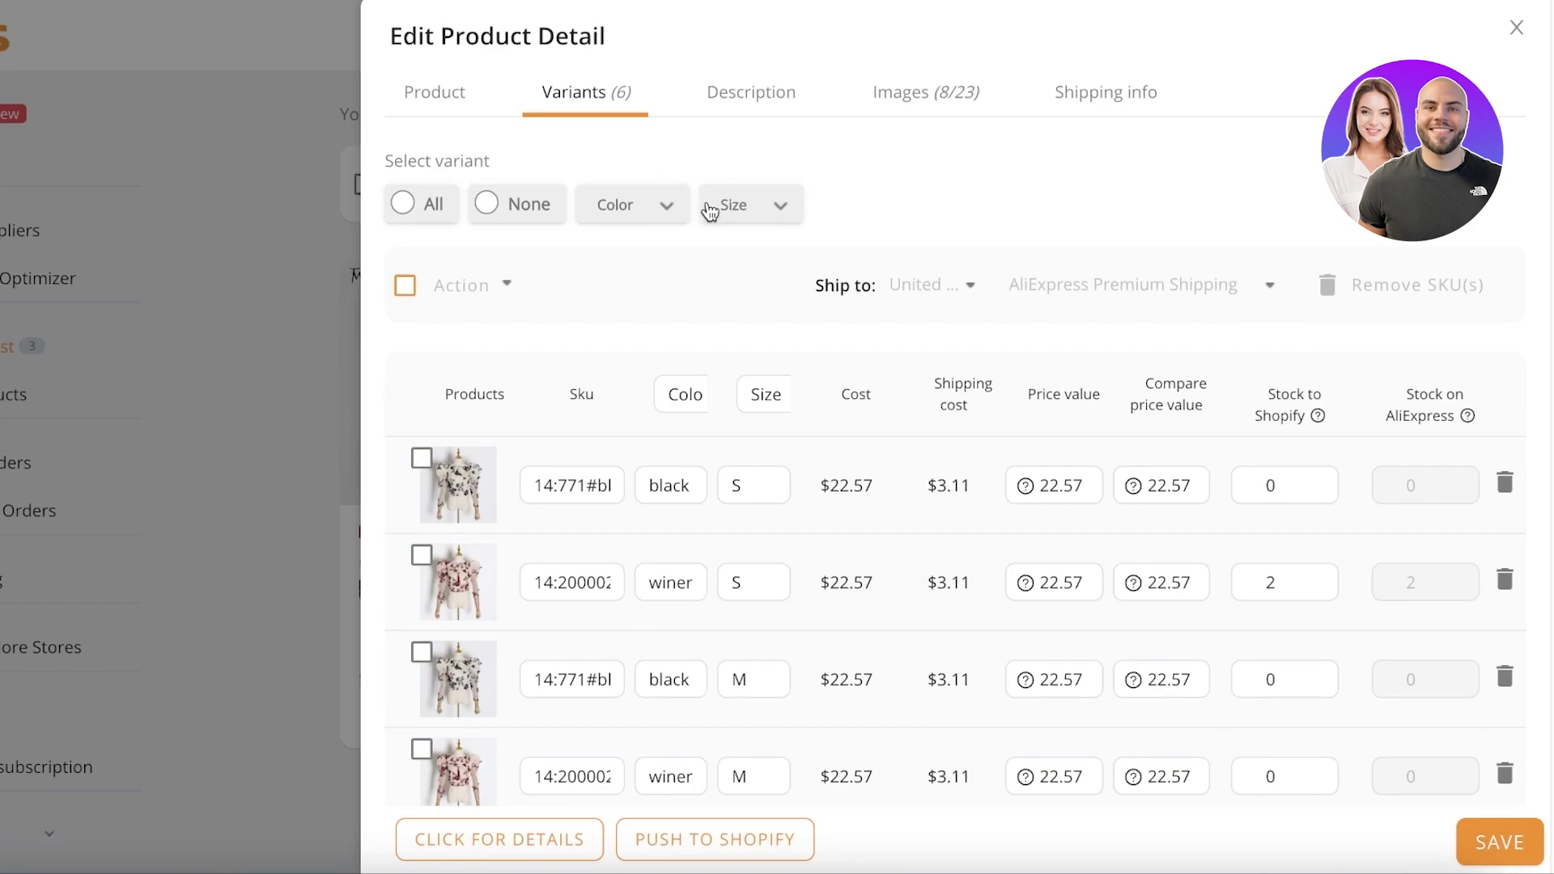
In the description, delete the Age: 18-24 line and the Elasticity through Brand Name lines
{"action": "left_click", "coordinate": [752, 96]}
{"action": "scroll", "coordinate": [810, 405], "scroll_direction": "down", "scroll_amount": 5}
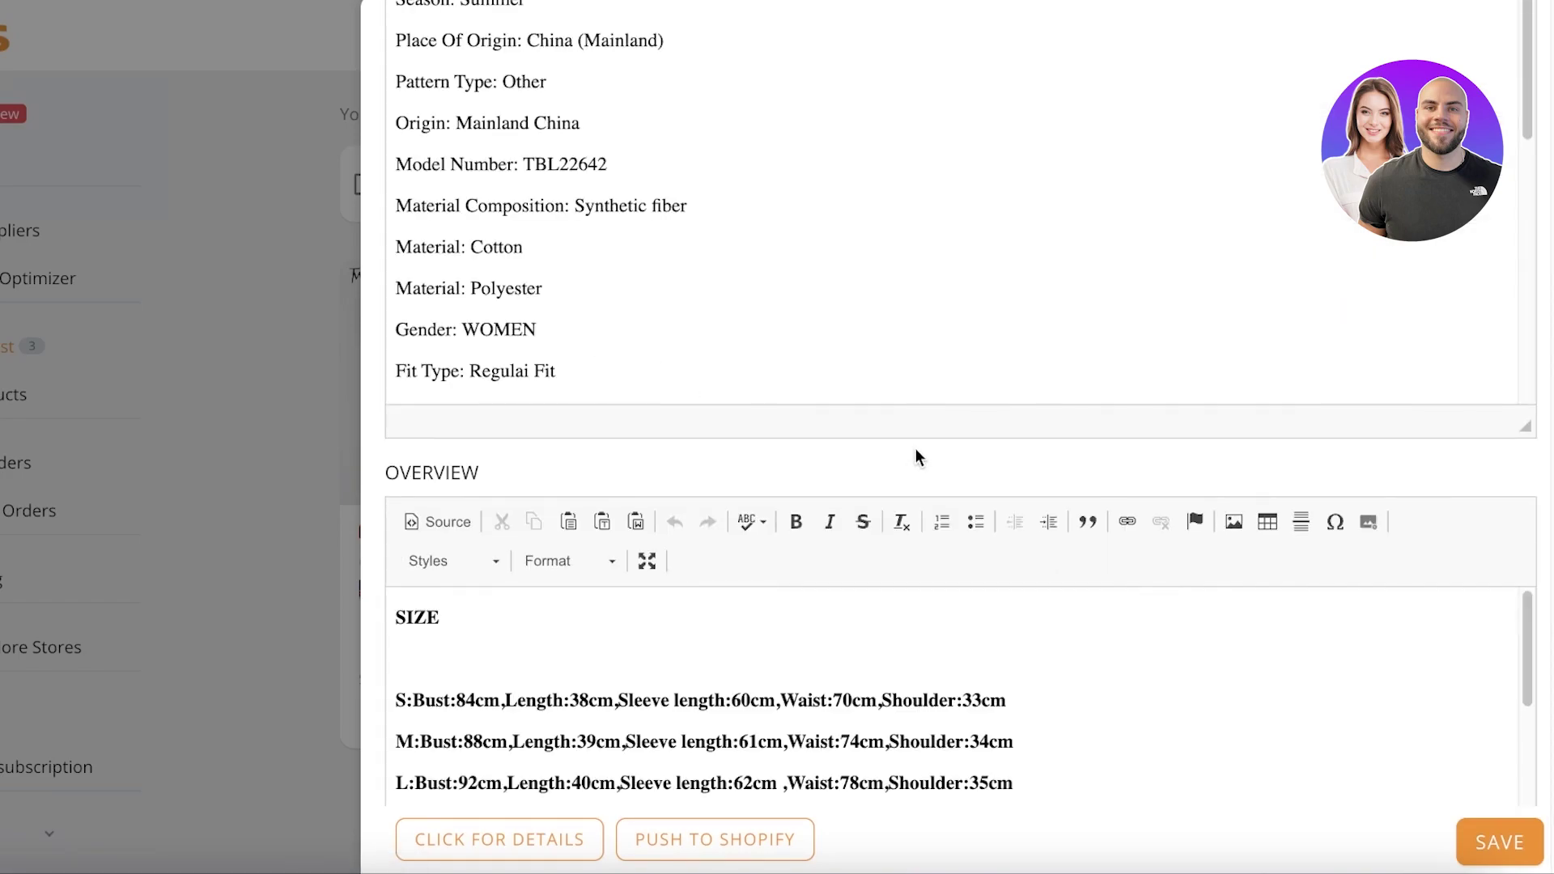
{"action": "scroll", "coordinate": [915, 457], "scroll_direction": "down", "scroll_amount": 5}
{"action": "scroll", "coordinate": [1199, 416], "scroll_direction": "down", "scroll_amount": 5}
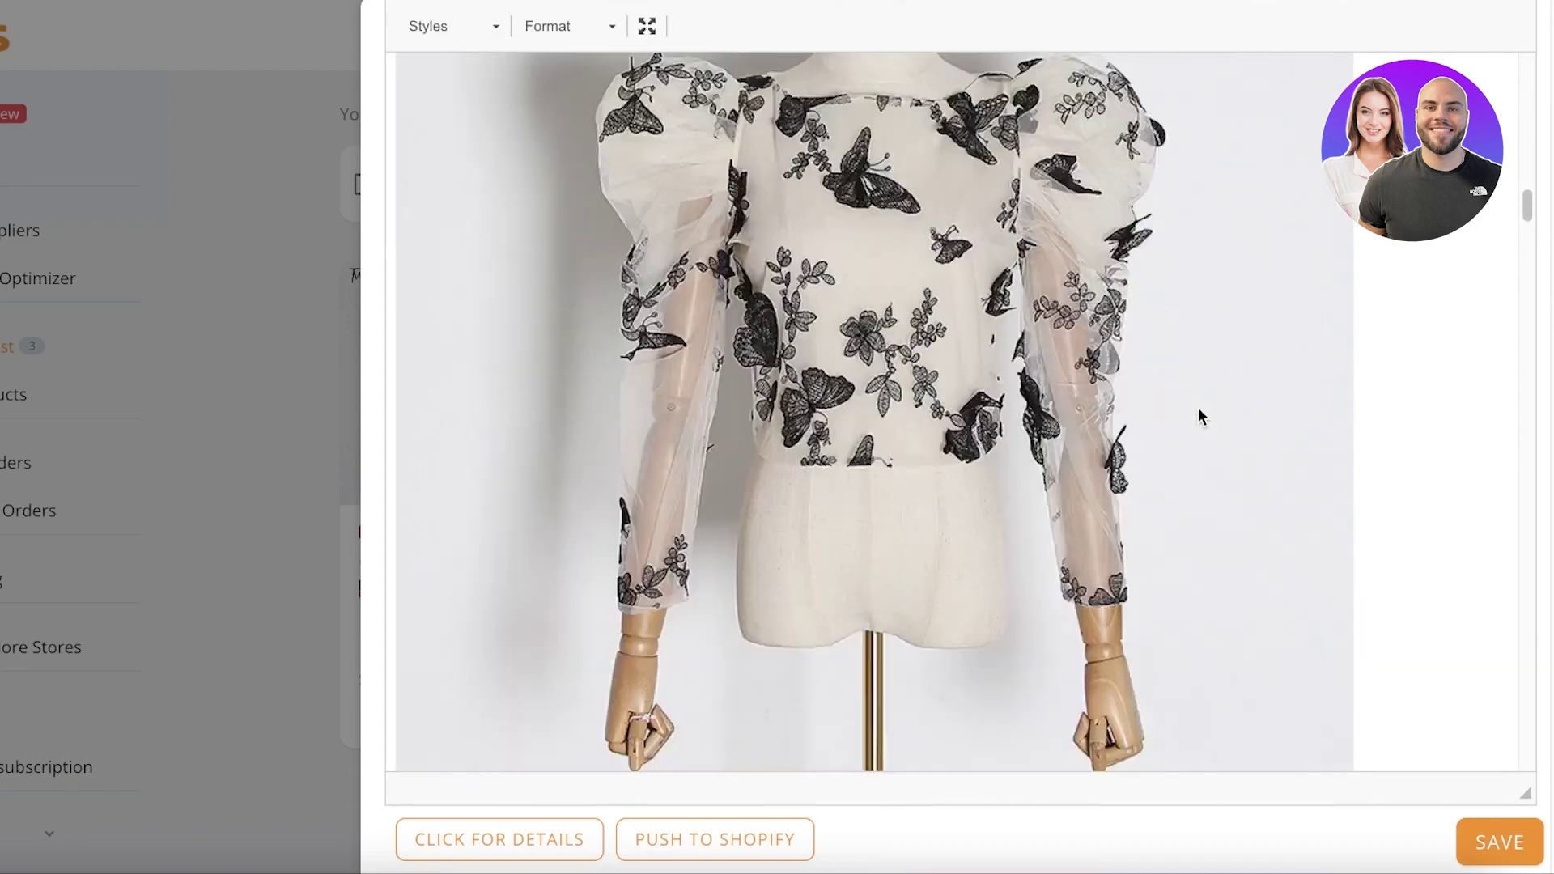
{"action": "scroll", "coordinate": [1199, 416], "scroll_direction": "down", "scroll_amount": 15}
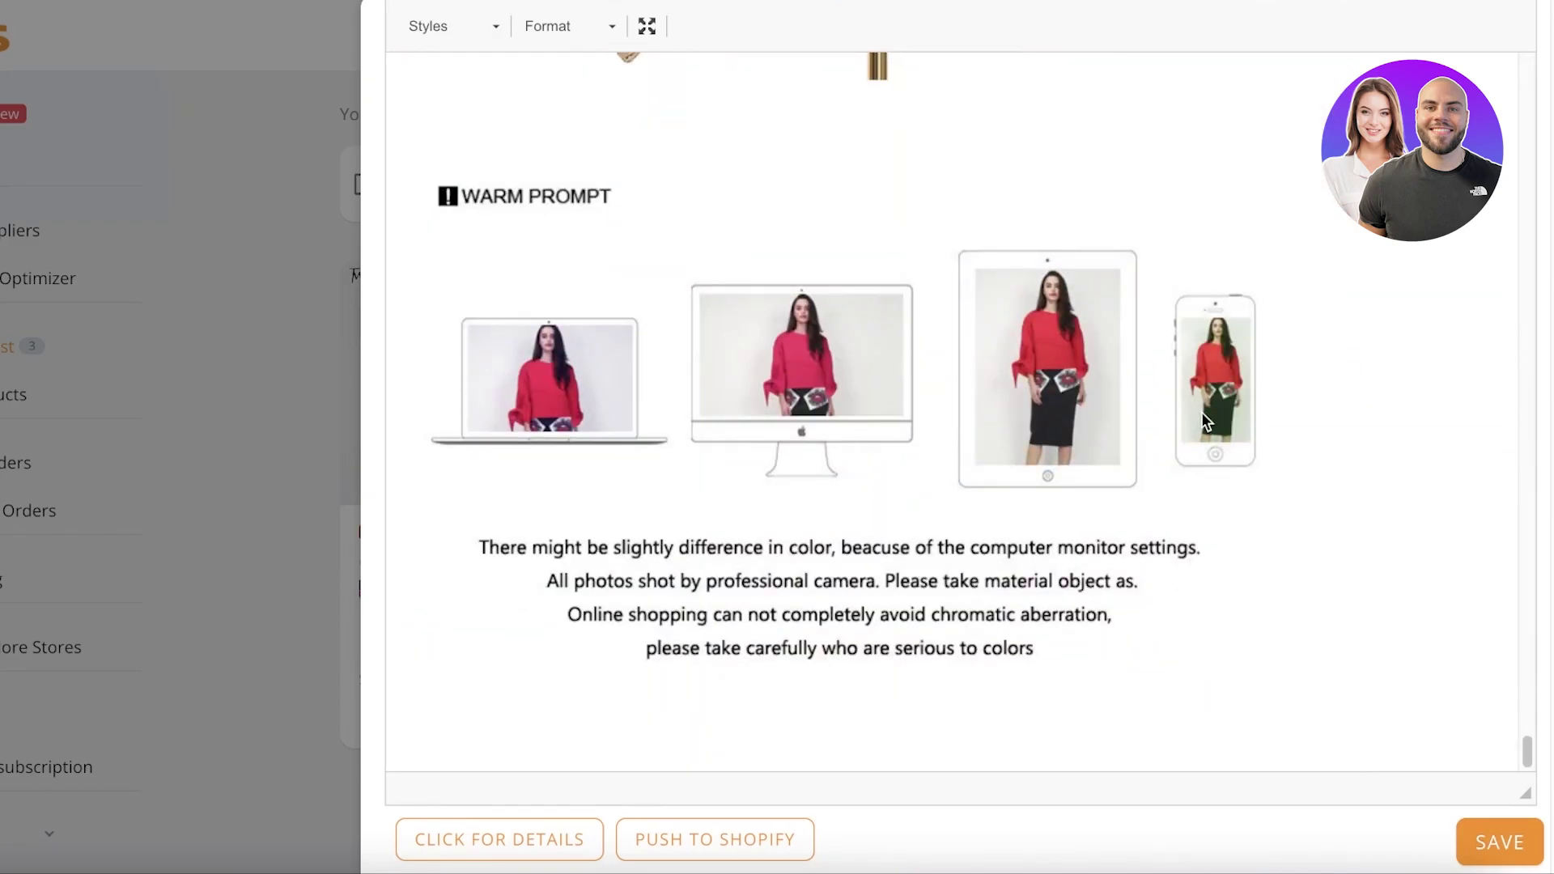
{"action": "scroll", "coordinate": [984, 343], "scroll_direction": "up", "scroll_amount": 15}
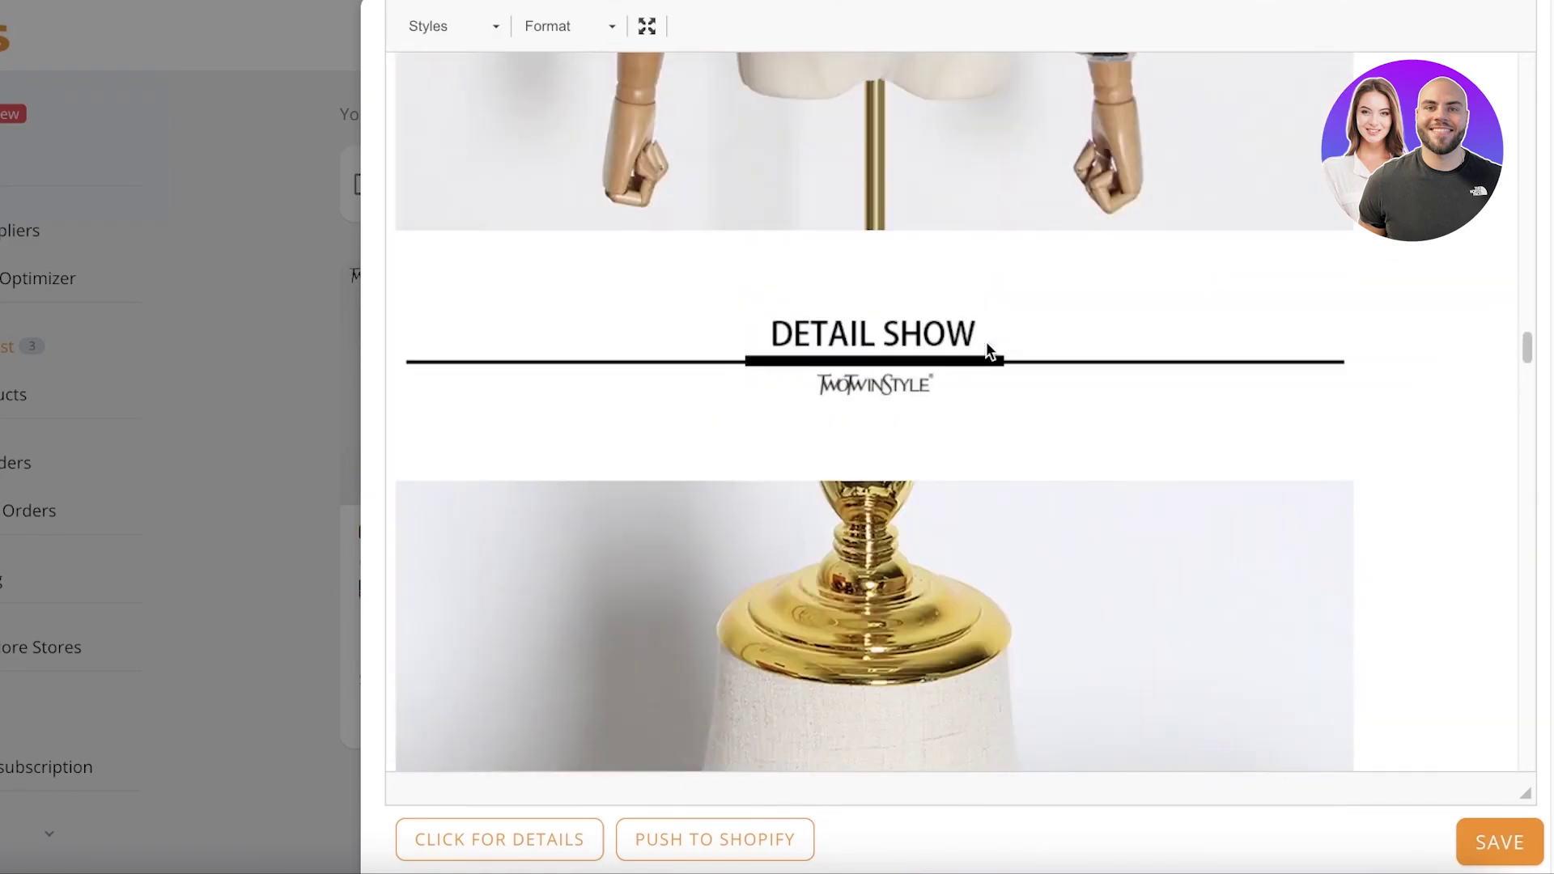
{"action": "scroll", "coordinate": [986, 342], "scroll_direction": "up", "scroll_amount": 10}
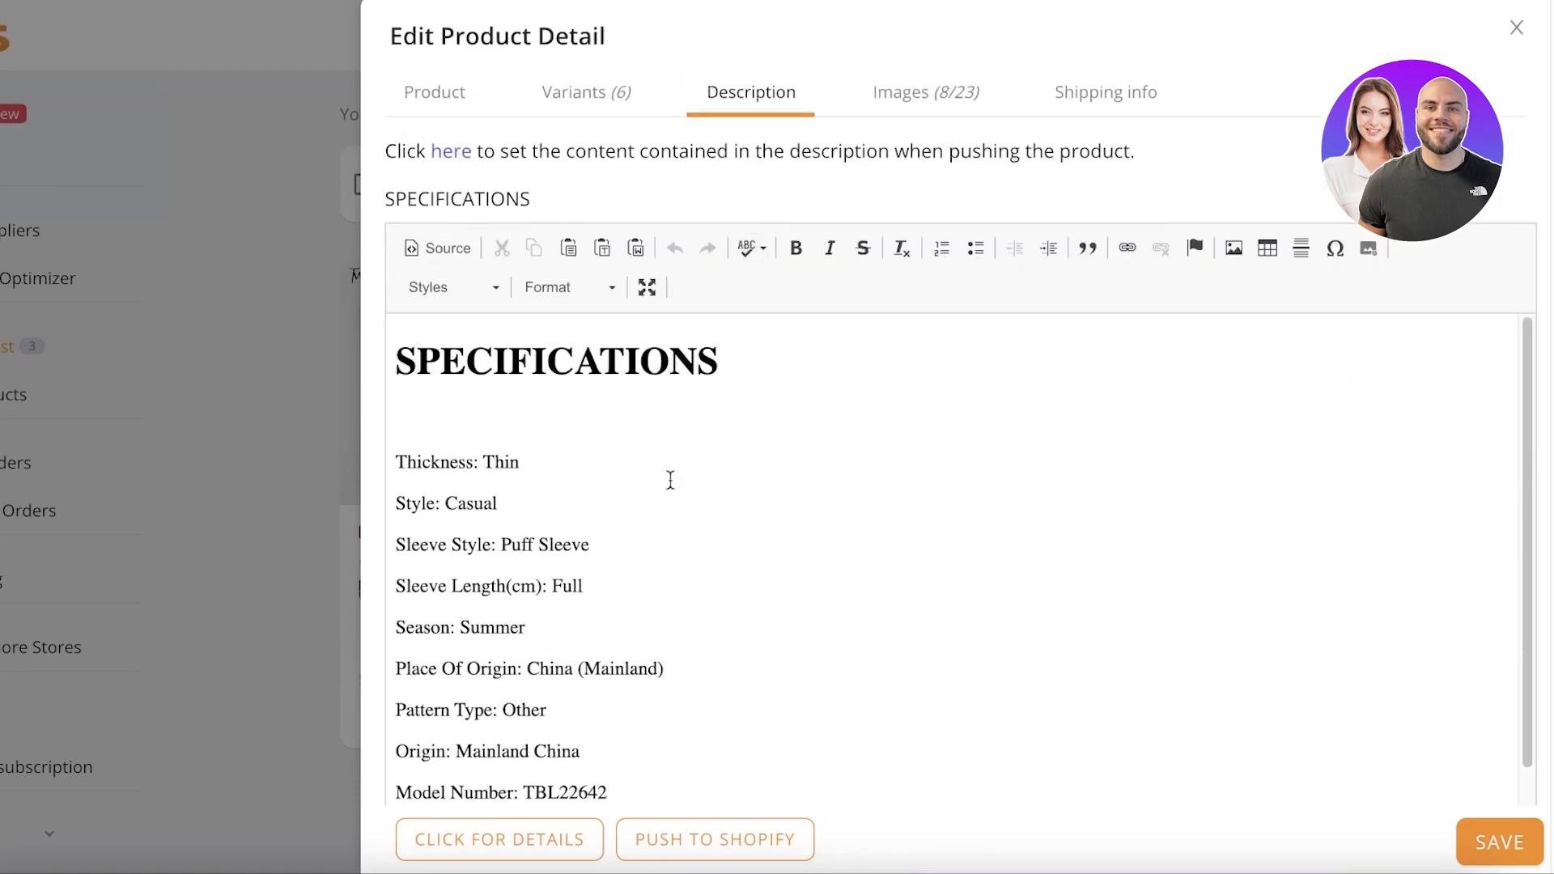
{"action": "scroll", "coordinate": [669, 478], "scroll_direction": "down", "scroll_amount": 3}
{"action": "scroll", "coordinate": [641, 511], "scroll_direction": "down", "scroll_amount": 3}
{"action": "scroll", "coordinate": [628, 634], "scroll_direction": "down", "scroll_amount": 4}
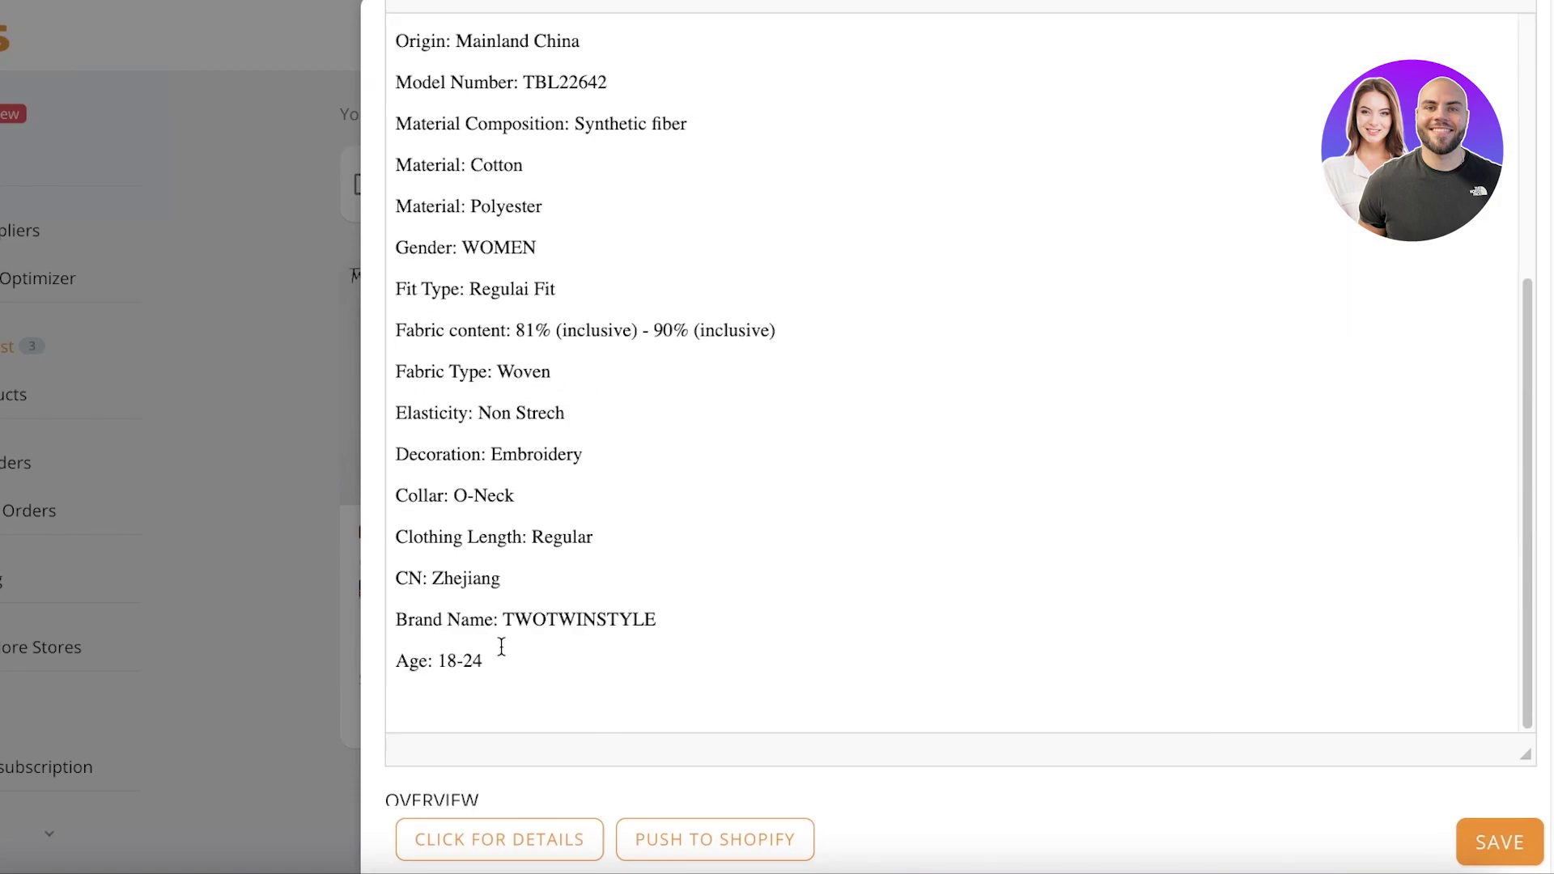
{"action": "left_click", "coordinate": [398, 659]}
{"action": "left_click_drag", "start_coordinate": [398, 655], "coordinate": [530, 666]}
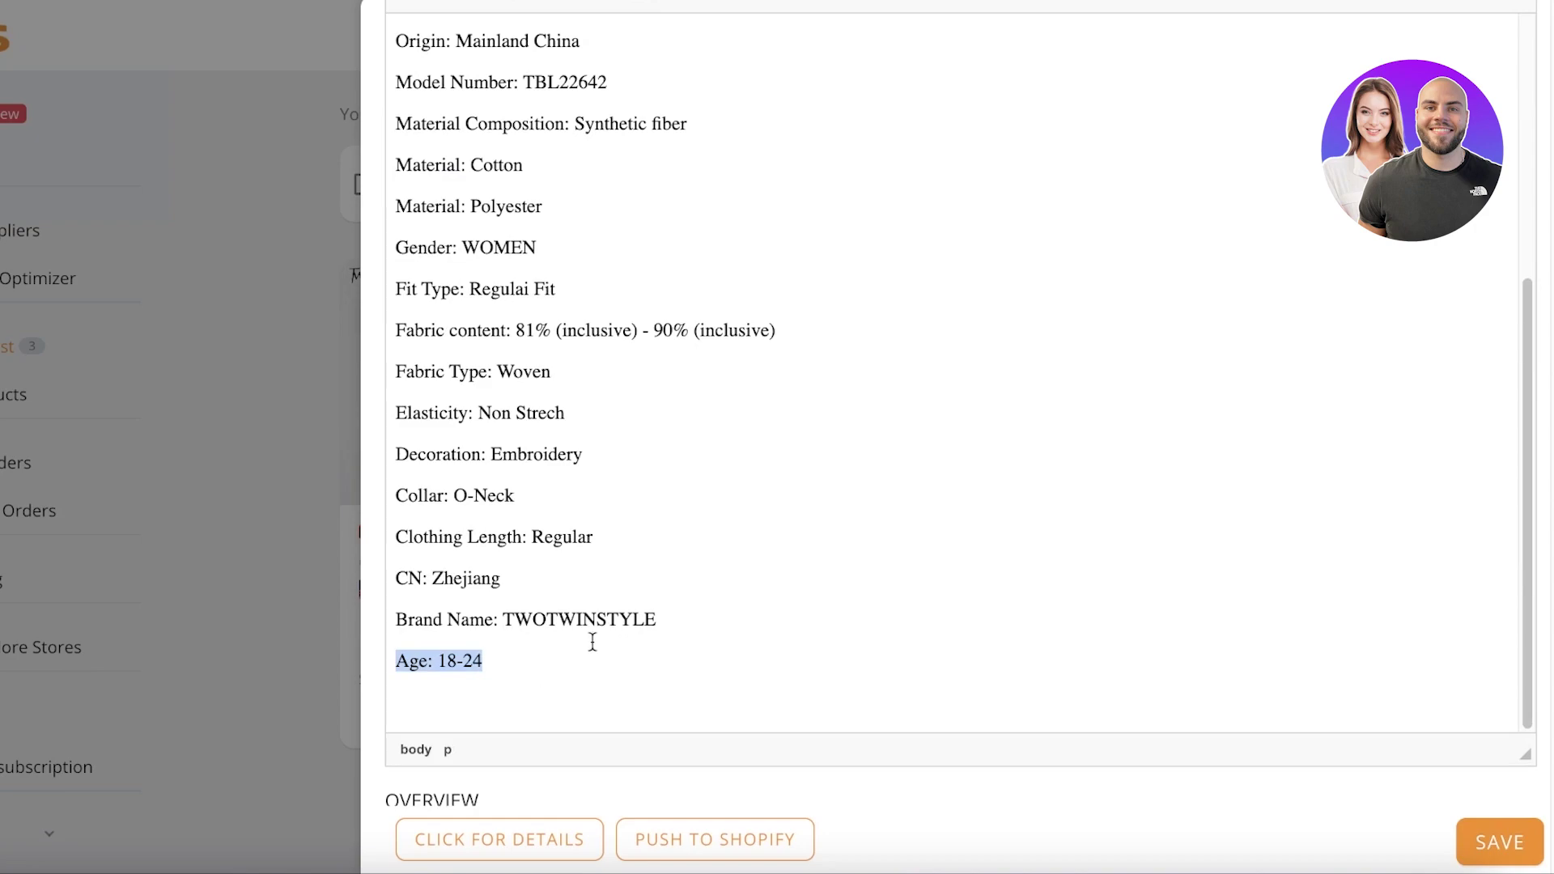
{"action": "key", "text": "BackSpace"}
{"action": "left_click_drag", "start_coordinate": [697, 624], "coordinate": [409, 392]}
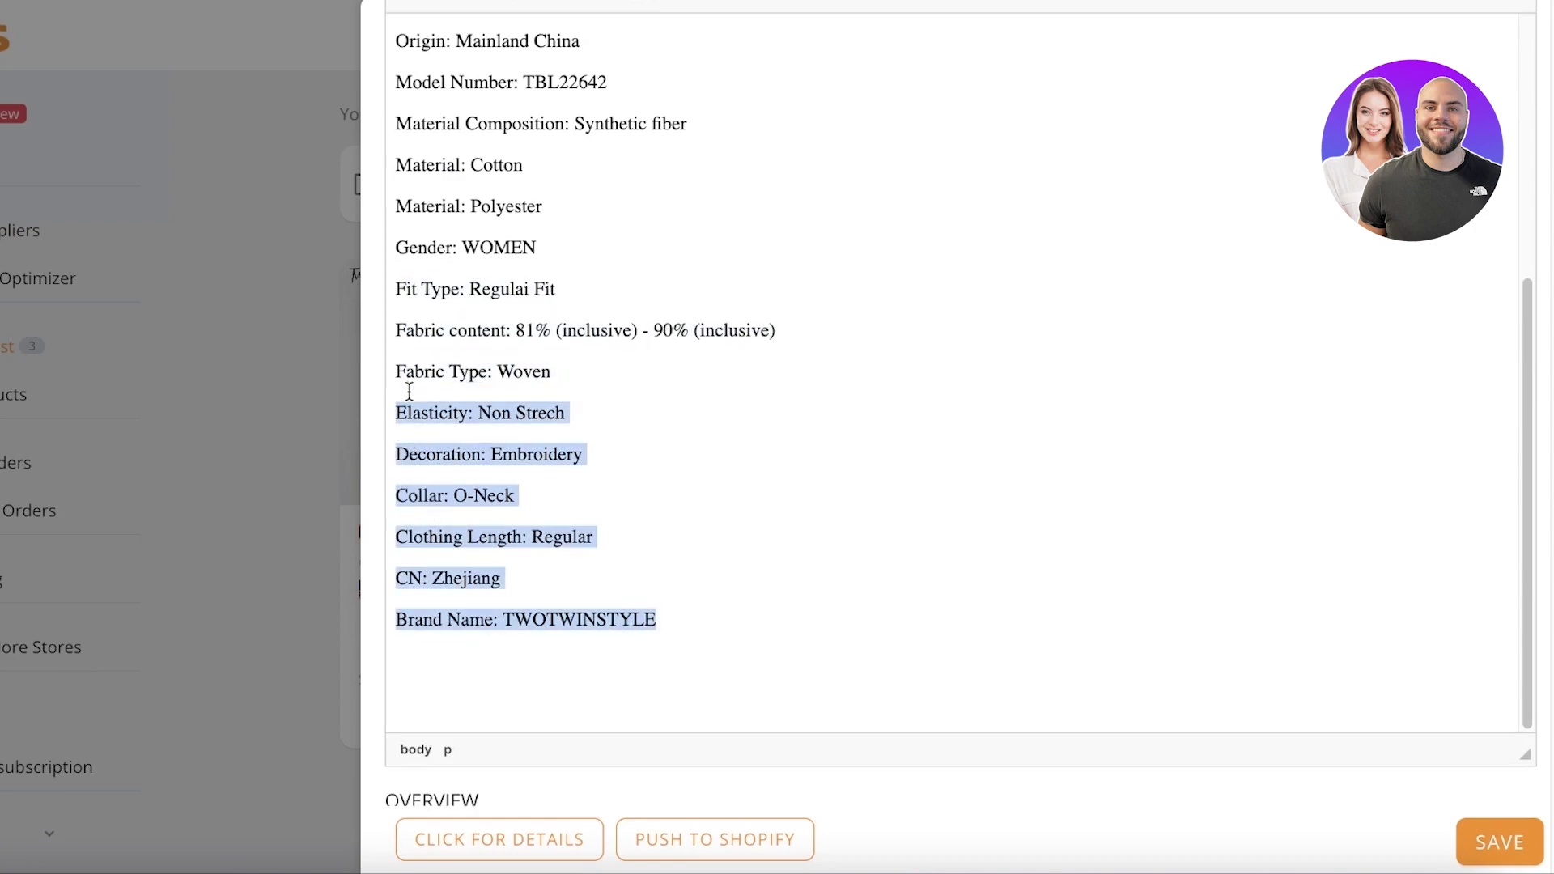
{"action": "key", "text": "BackSpace"}
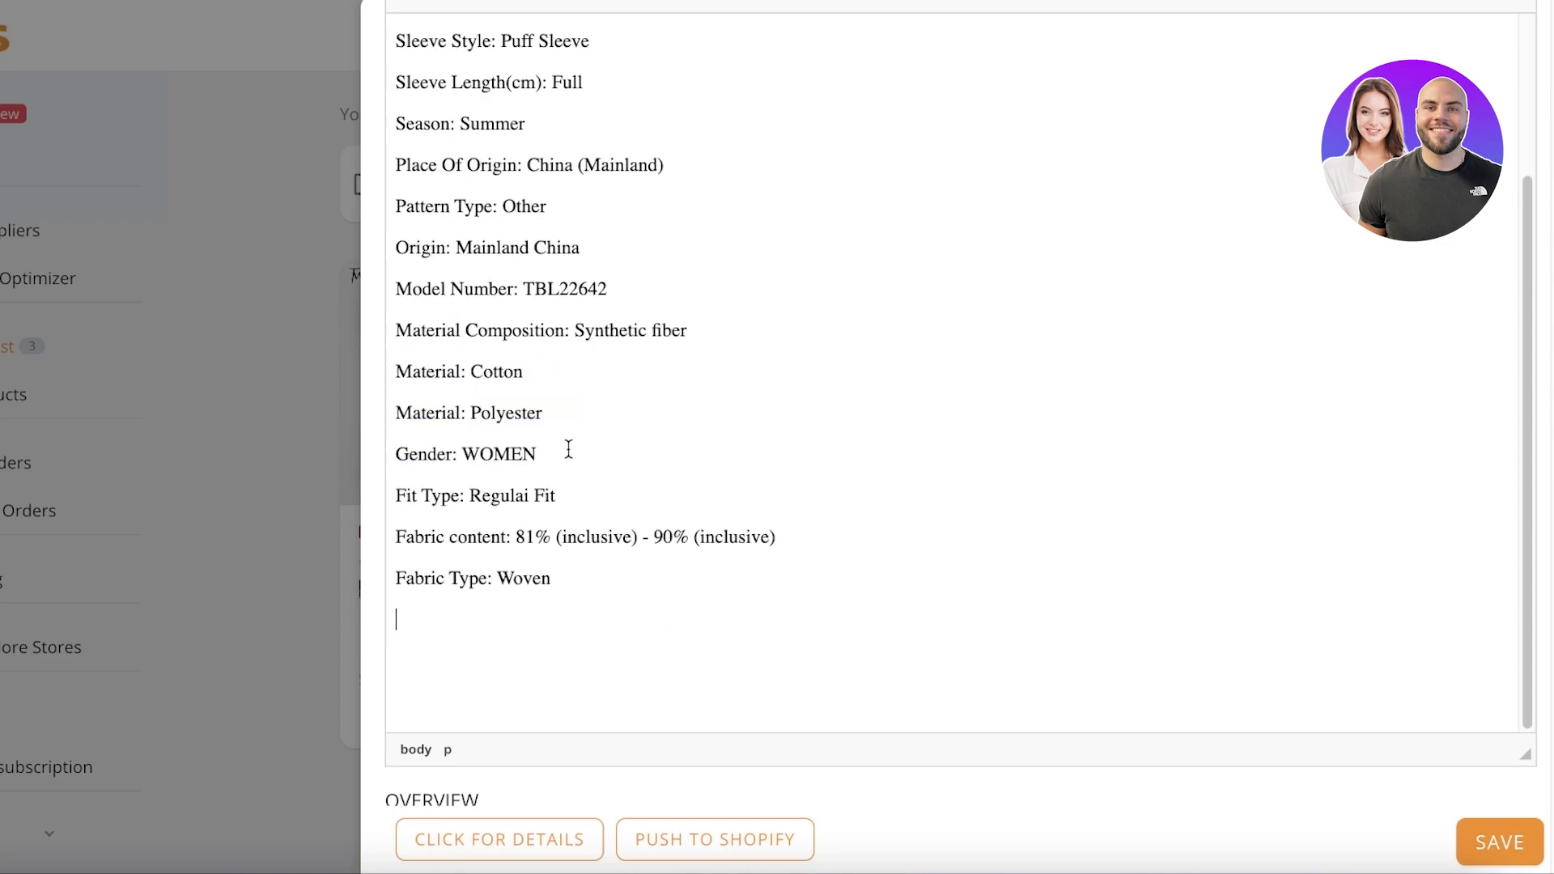
Delete the attribute lines above the Material entries and the SPECIFICATIONS heading
{"action": "scroll", "coordinate": [580, 400], "scroll_direction": "up", "scroll_amount": 1}
{"action": "left_click_drag", "start_coordinate": [732, 380], "coordinate": [396, 32]}
{"action": "key", "text": "BackSpace"}
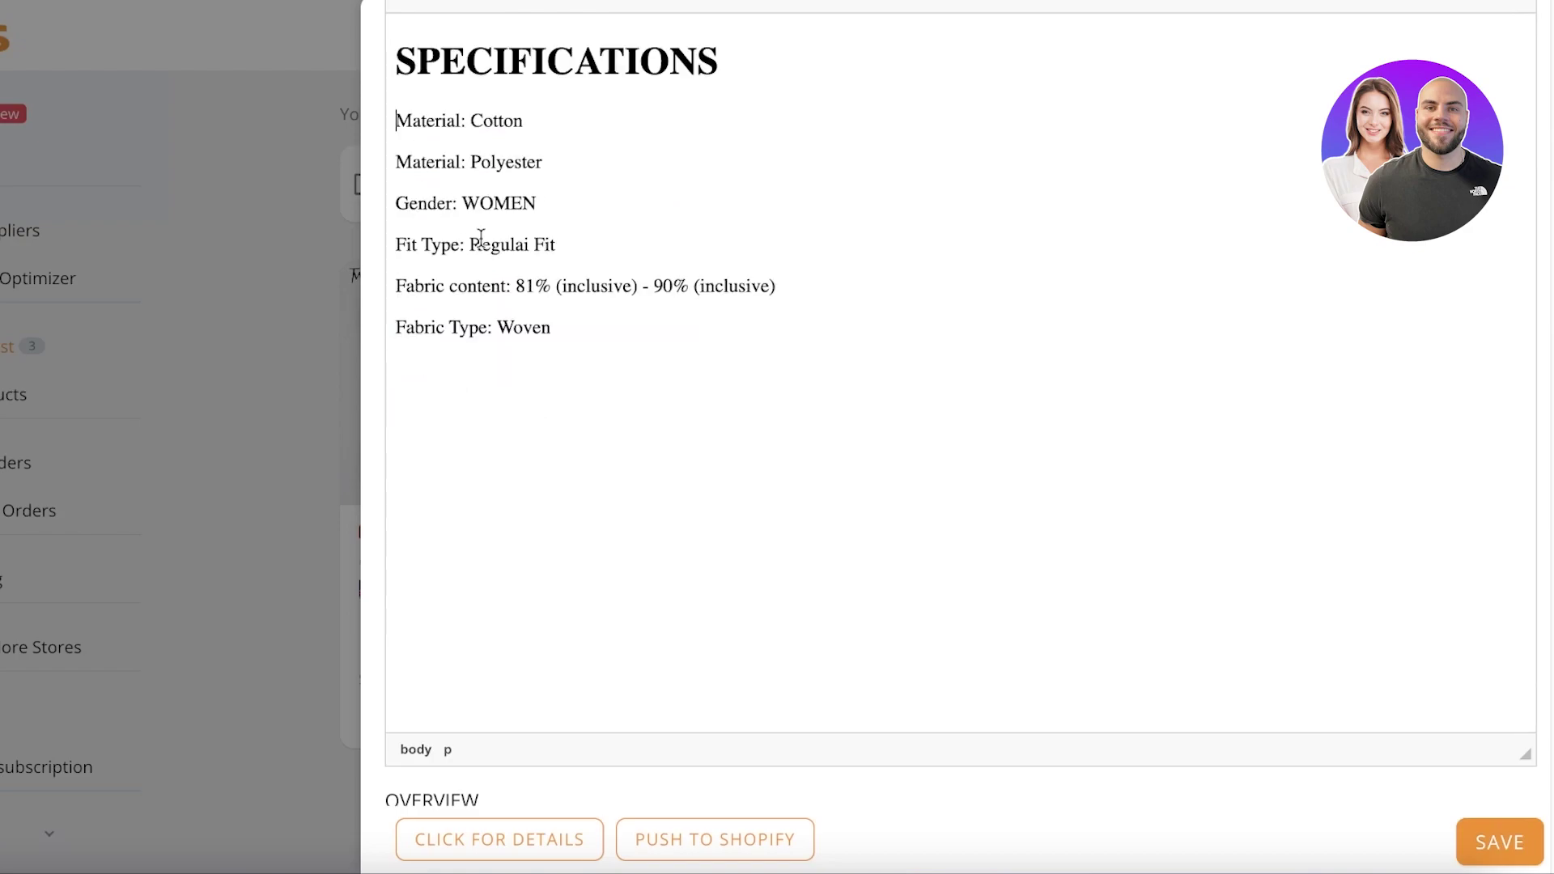
{"action": "scroll", "coordinate": [522, 289], "scroll_direction": "up", "scroll_amount": 5}
{"action": "scroll", "coordinate": [534, 323], "scroll_direction": "down", "scroll_amount": 2}
{"action": "scroll", "coordinate": [547, 373], "scroll_direction": "up", "scroll_amount": 2}
{"action": "double_click", "coordinate": [546, 364]}
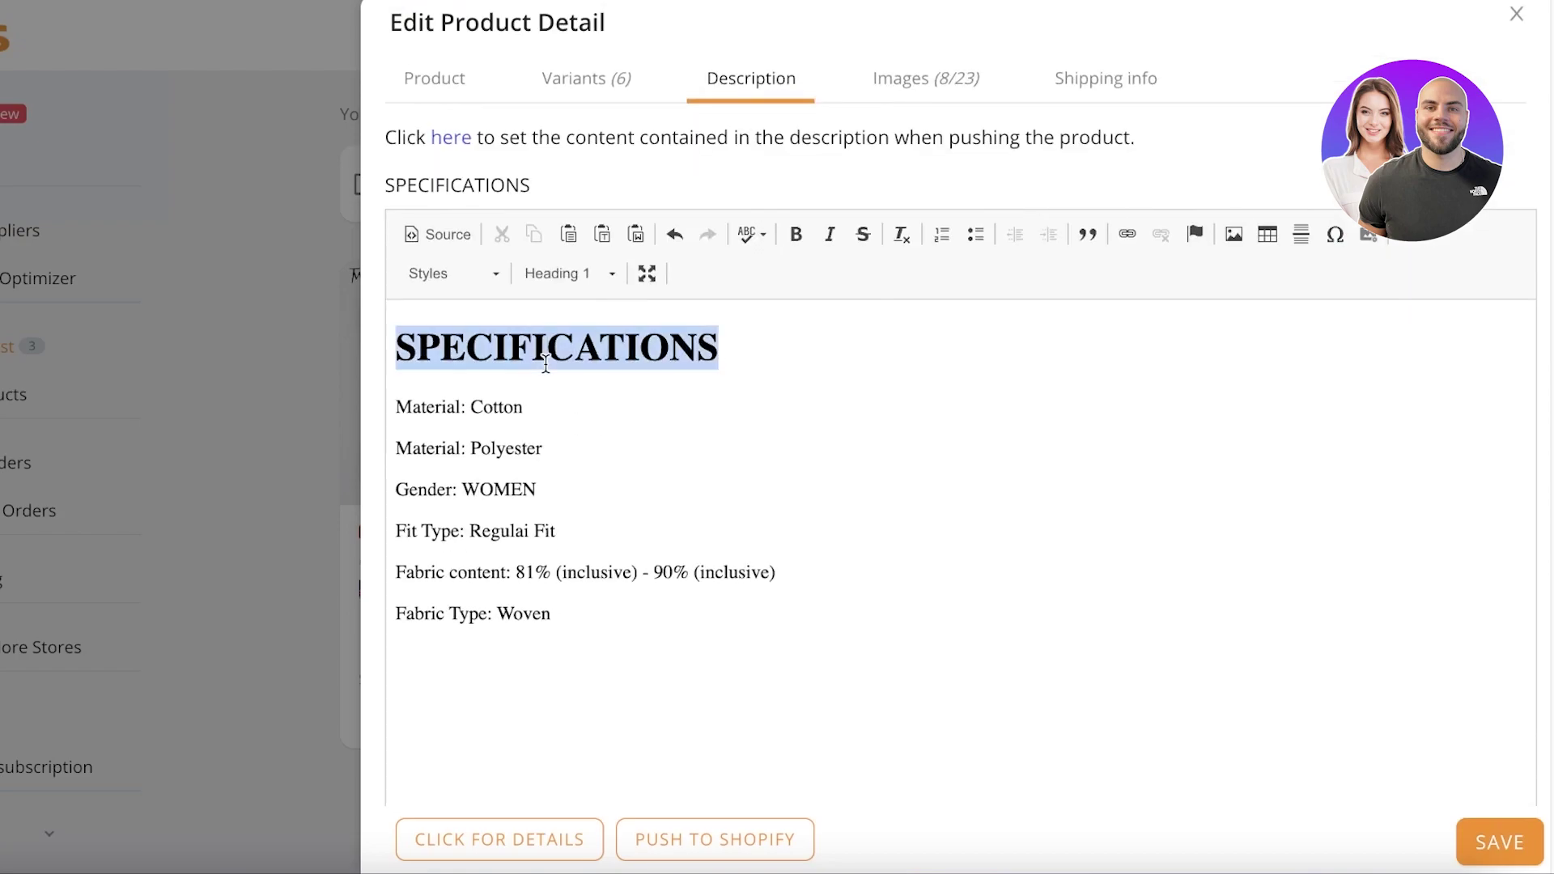
{"action": "key", "text": "BackSpace"}
Review the trimmed specifications, now only Material, Gender, Fit Type and Fabric lines
{"action": "scroll", "coordinate": [548, 385], "scroll_direction": "down", "scroll_amount": 3}
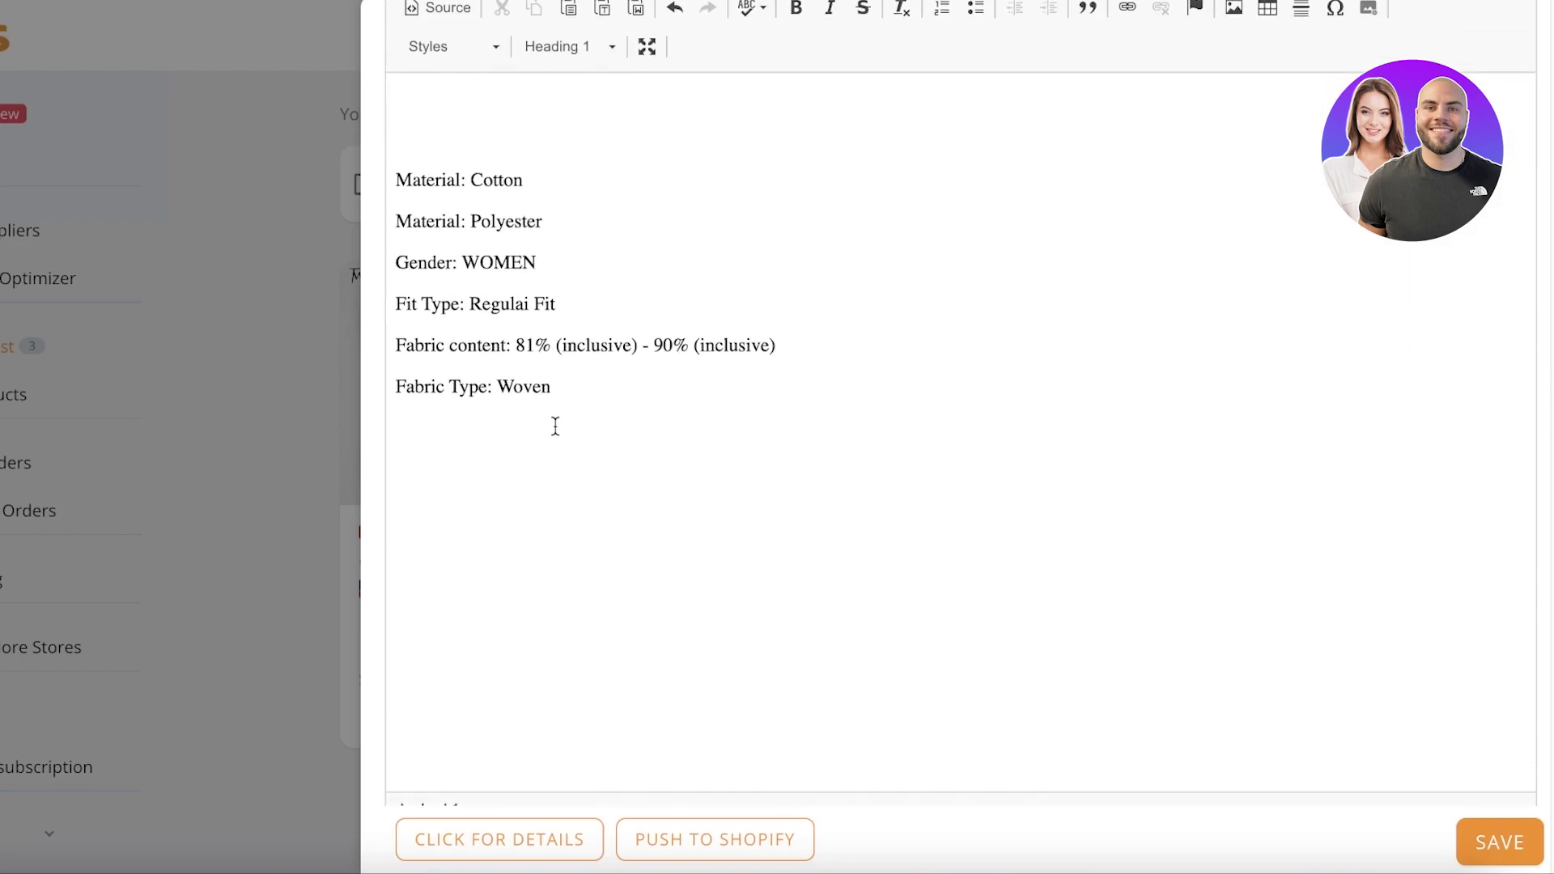
{"action": "left_click", "coordinate": [535, 536]}
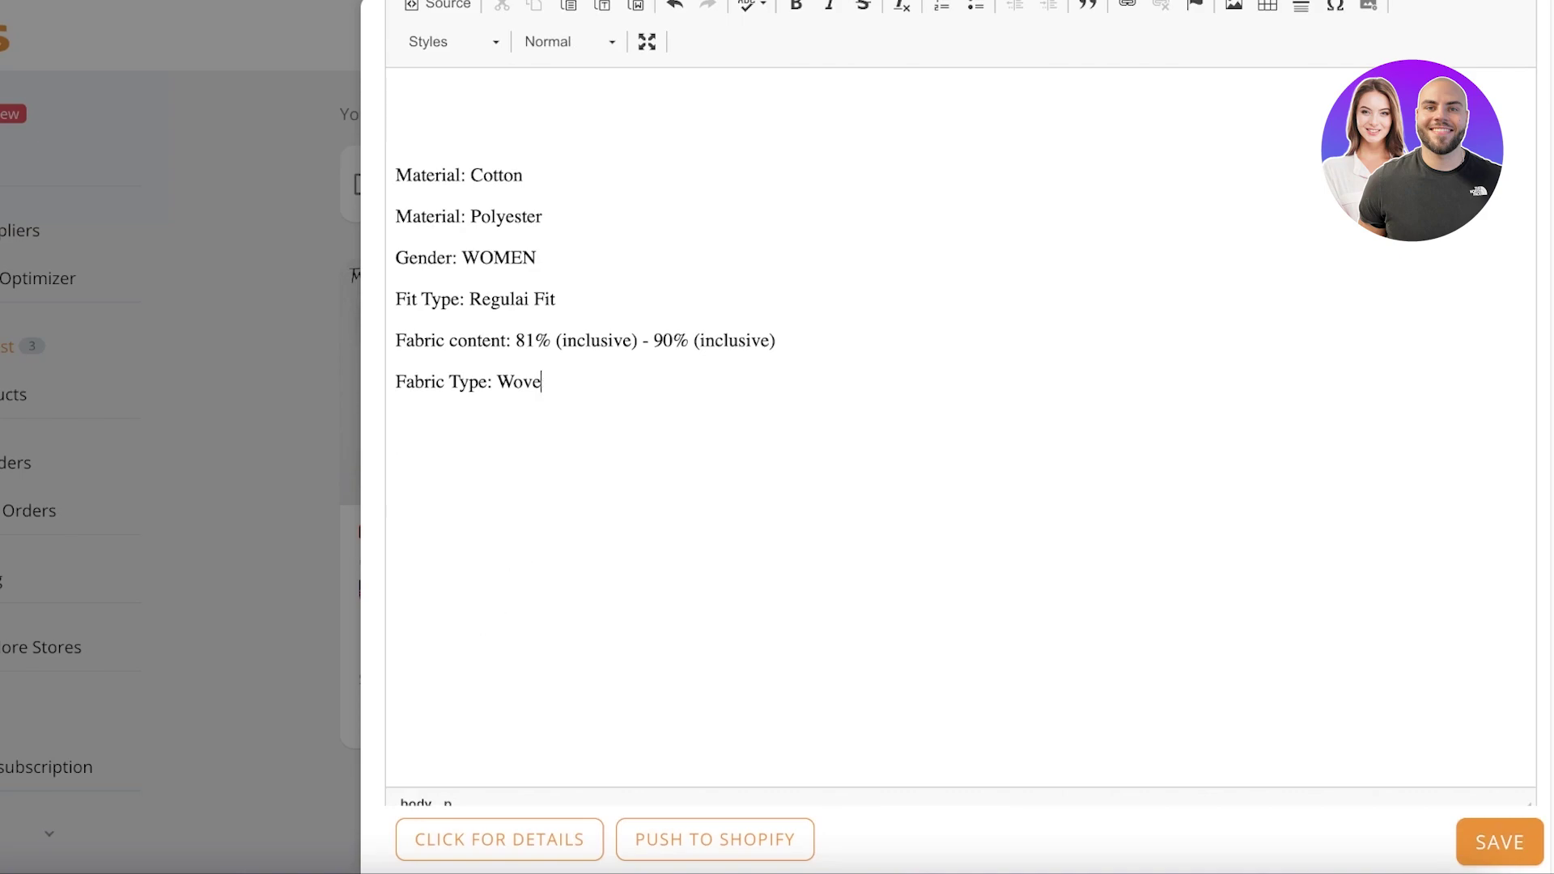
{"action": "scroll", "coordinate": [550, 561], "scroll_direction": "down", "scroll_amount": 6}
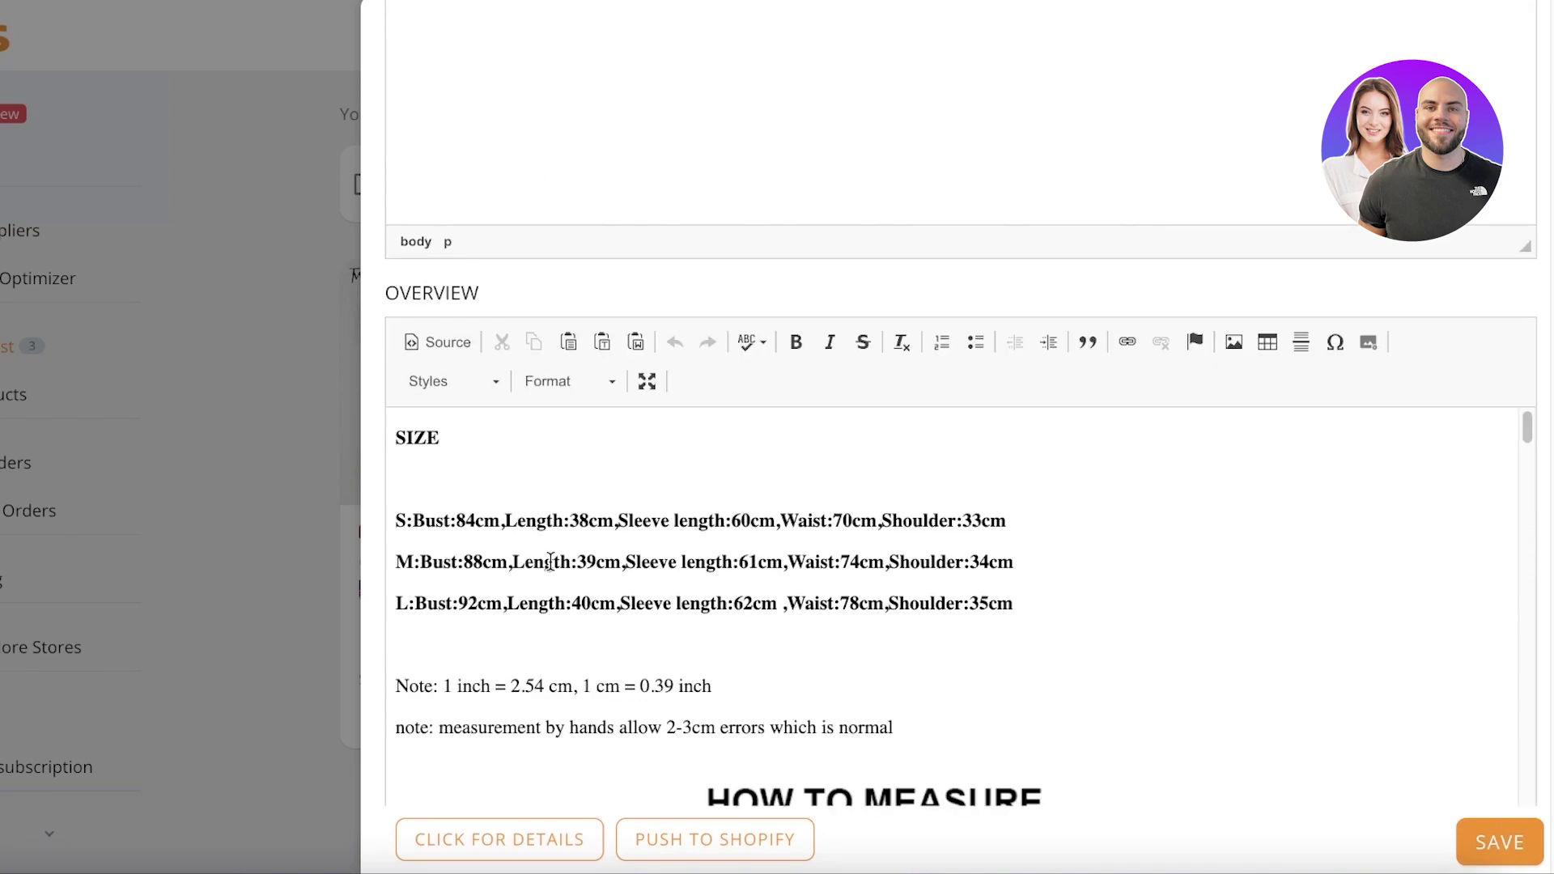
{"action": "scroll", "coordinate": [509, 202], "scroll_direction": "up", "scroll_amount": 6}
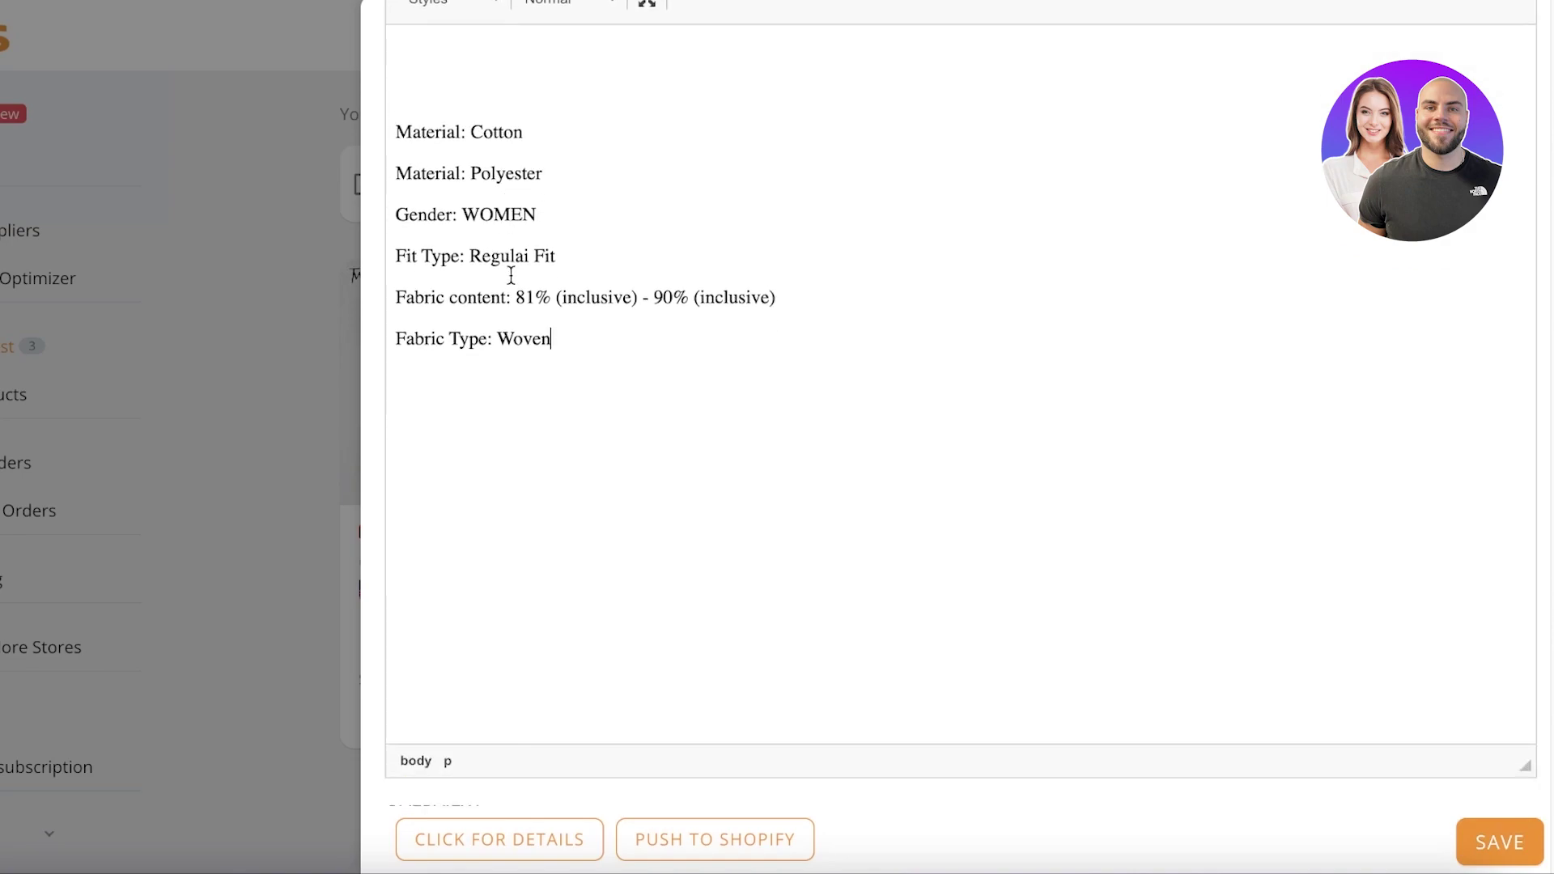
{"action": "scroll", "coordinate": [635, 436], "scroll_direction": "down", "scroll_amount": 3}
{"action": "scroll", "coordinate": [635, 435], "scroll_direction": "down", "scroll_amount": 15}
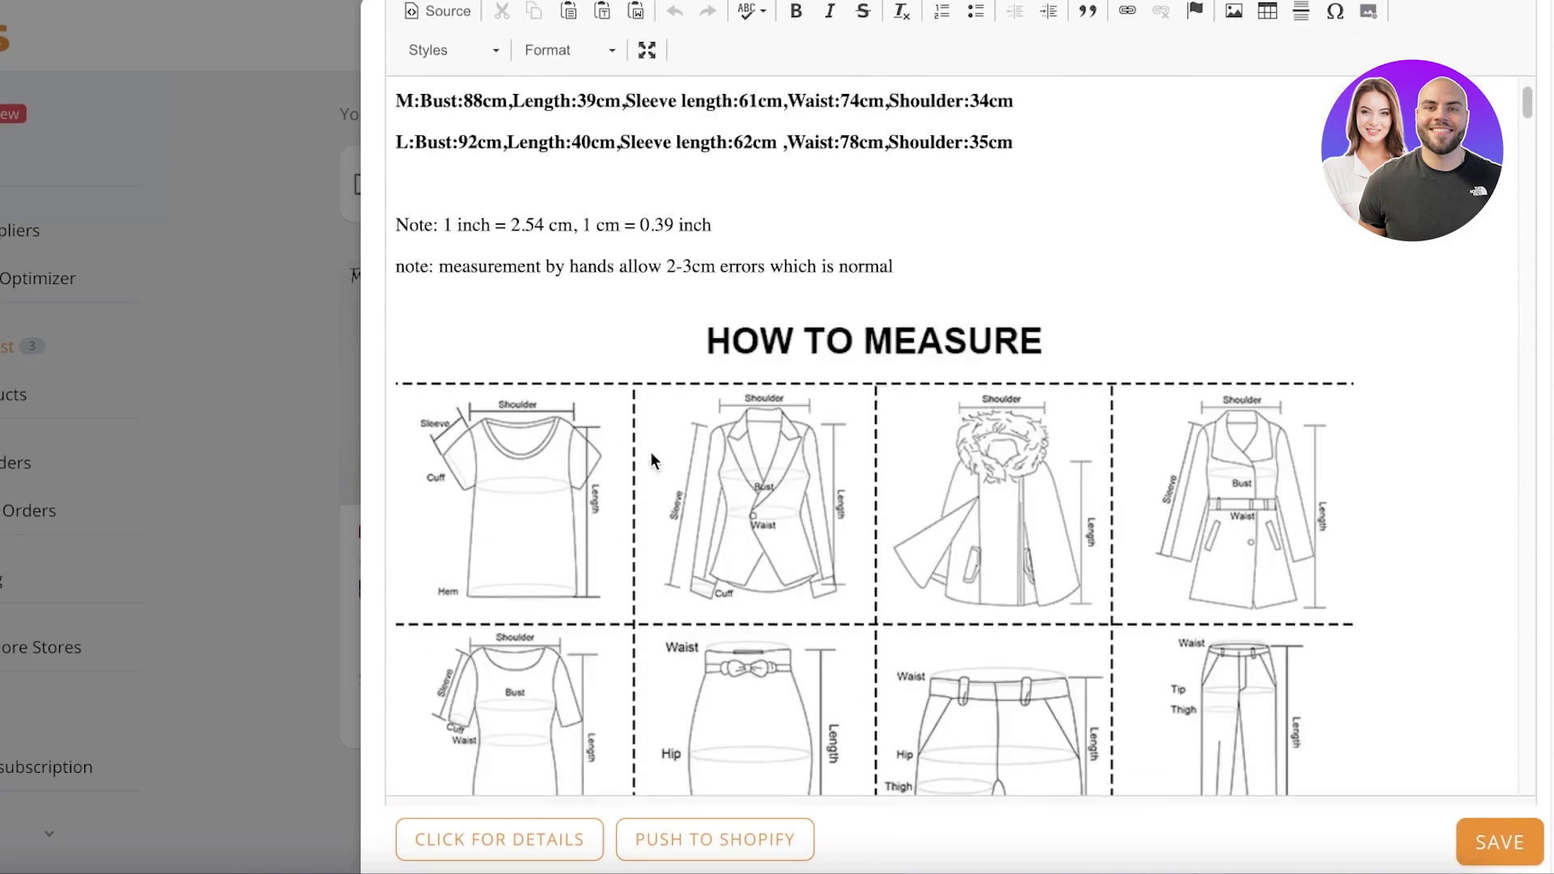
{"action": "scroll", "coordinate": [660, 457], "scroll_direction": "up", "scroll_amount": 10}
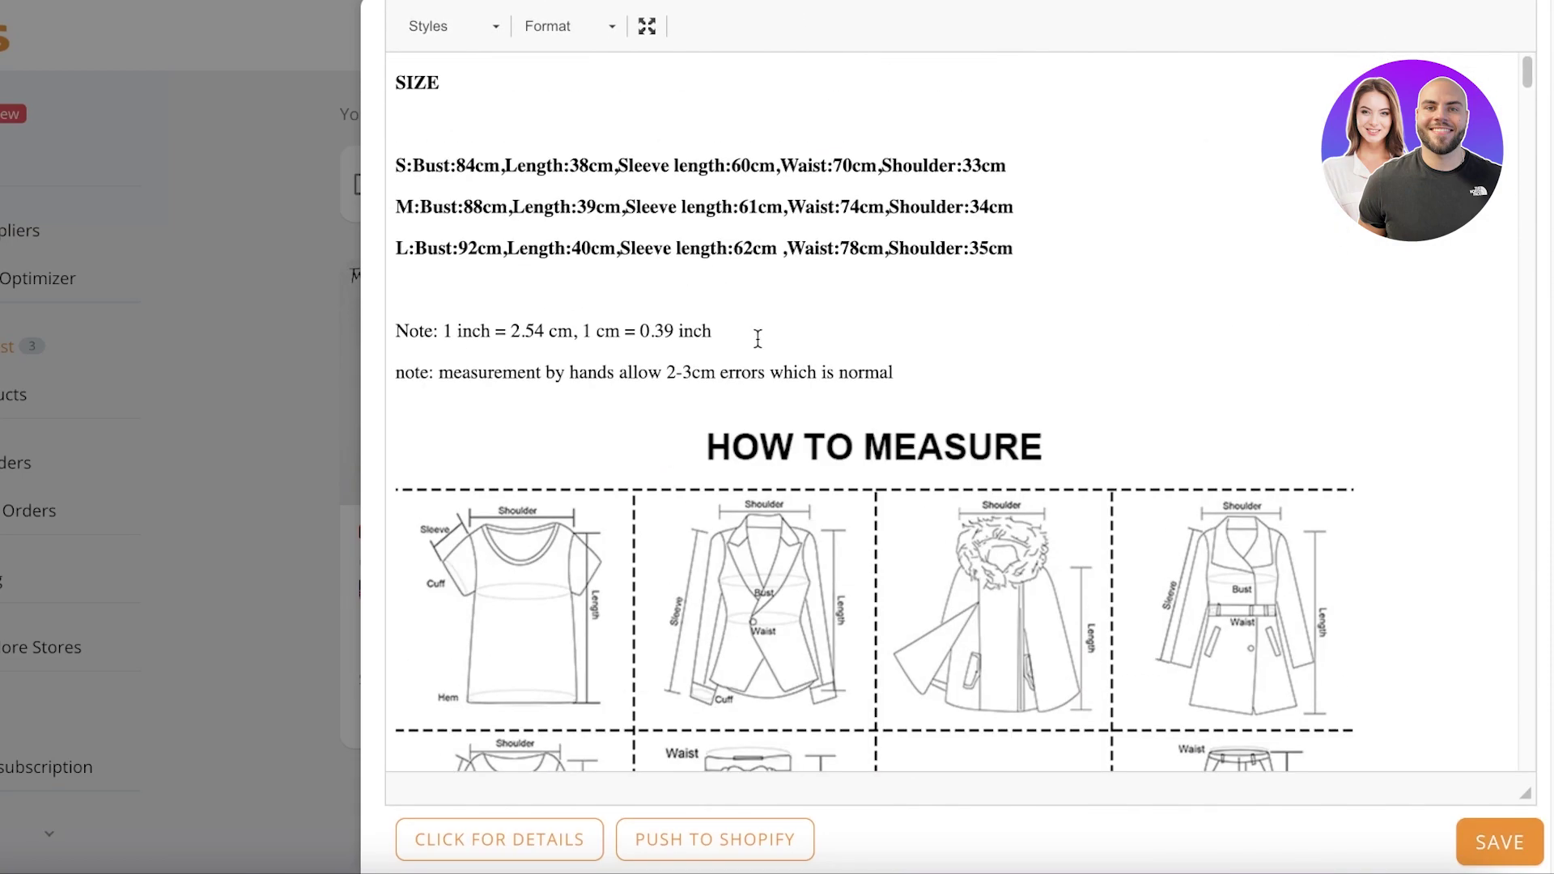
{"action": "scroll", "coordinate": [771, 350], "scroll_direction": "down", "scroll_amount": 3}
{"action": "scroll", "coordinate": [772, 350], "scroll_direction": "up", "scroll_amount": 3}
{"action": "scroll", "coordinate": [717, 403], "scroll_direction": "down", "scroll_amount": 20}
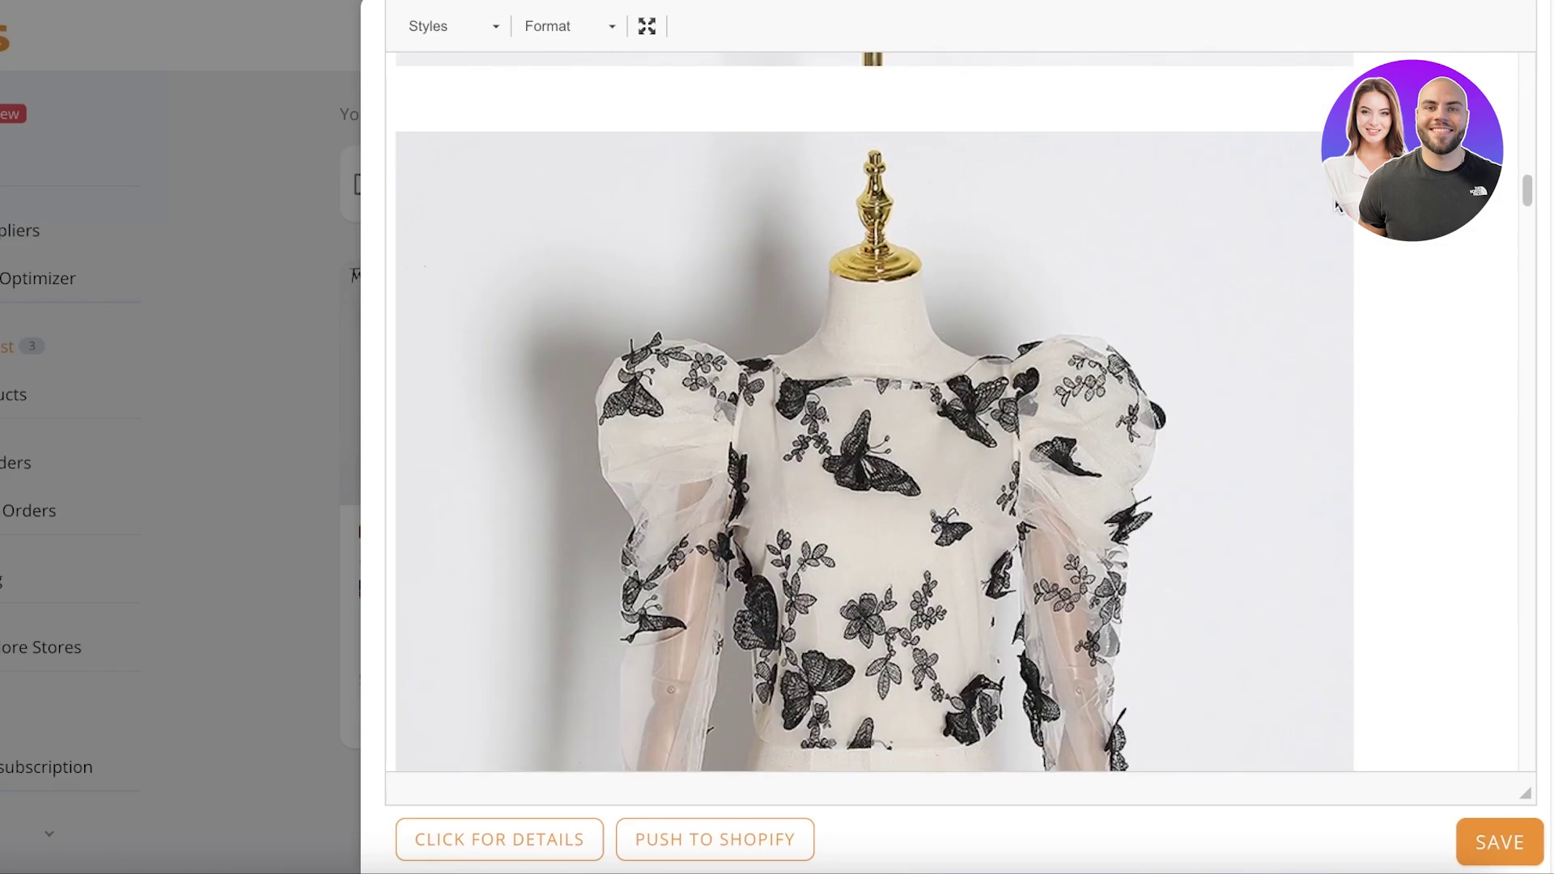
{"action": "scroll", "coordinate": [1334, 207], "scroll_direction": "down", "scroll_amount": 15}
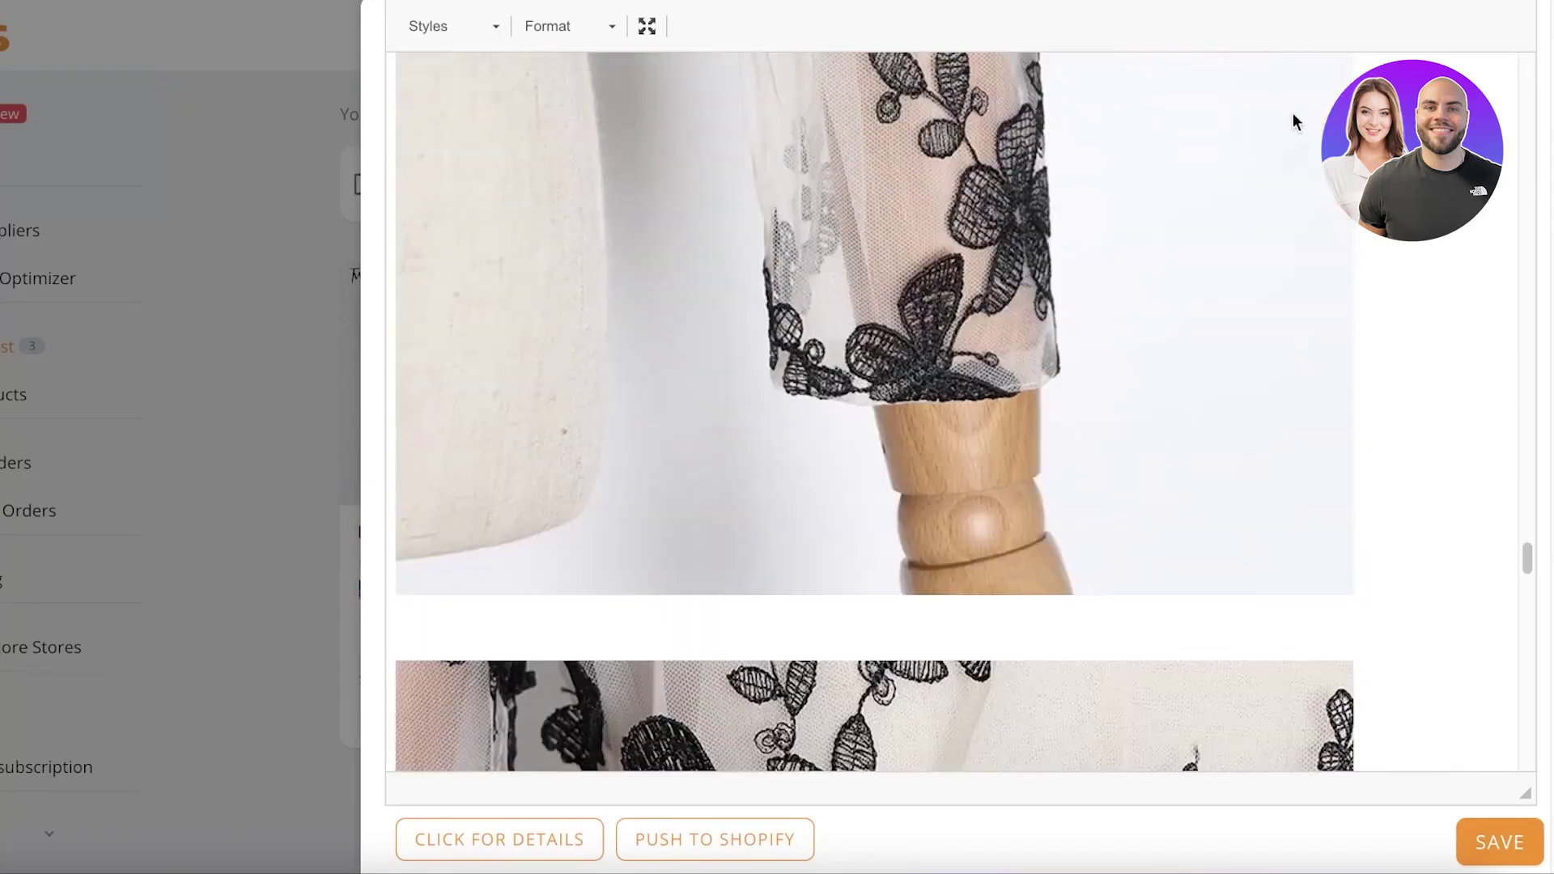
{"action": "scroll", "coordinate": [1300, 352], "scroll_direction": "down", "scroll_amount": 15}
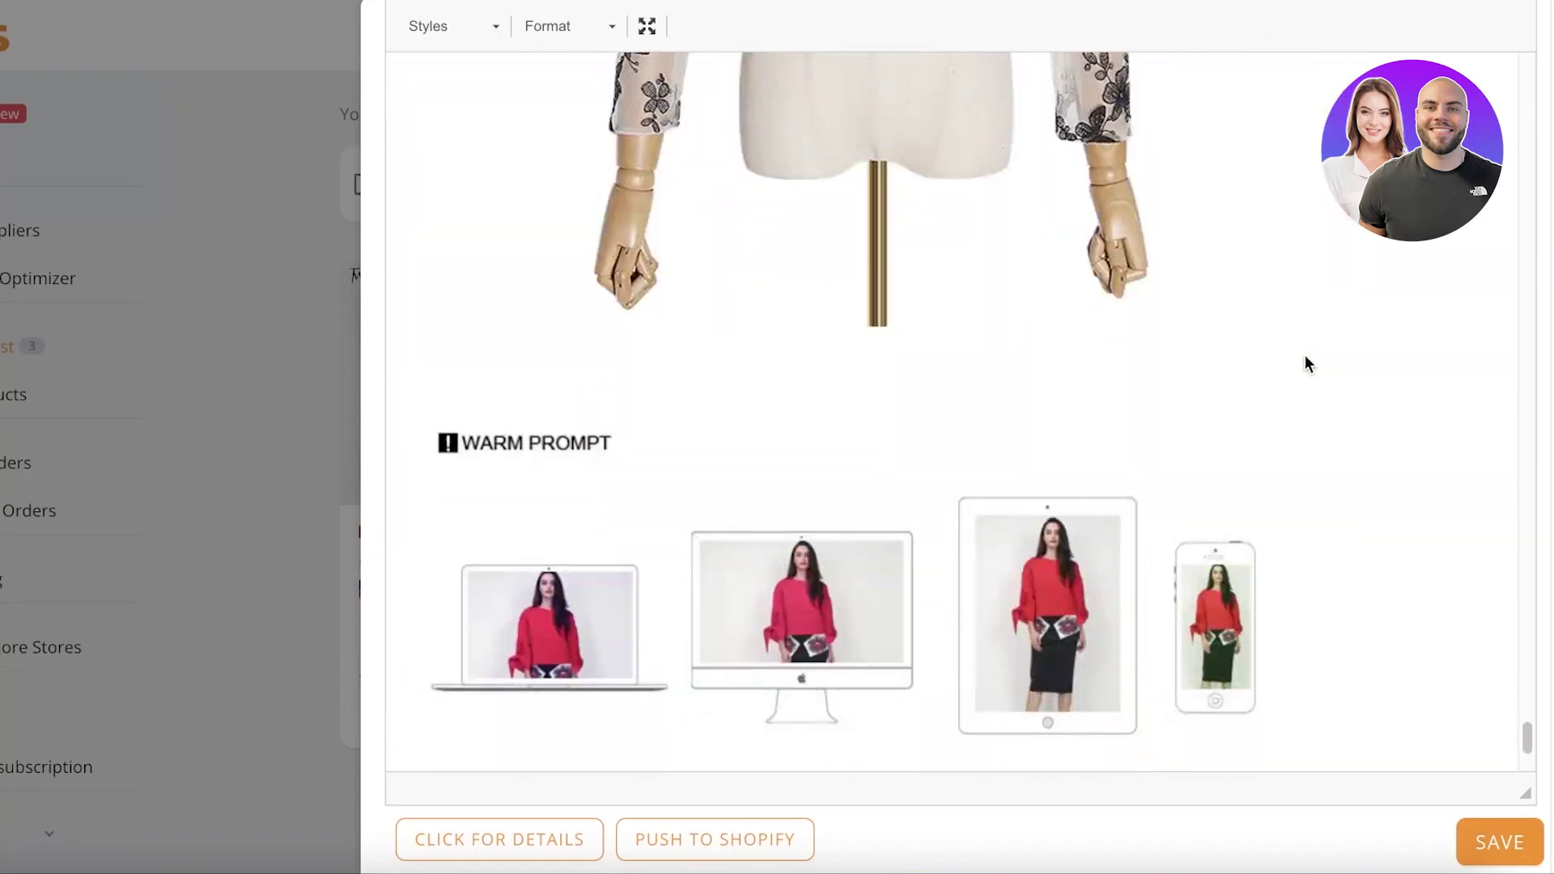
{"action": "scroll", "coordinate": [1304, 356], "scroll_direction": "up", "scroll_amount": 12}
{"action": "scroll", "coordinate": [888, 445], "scroll_direction": "up", "scroll_amount": 20}
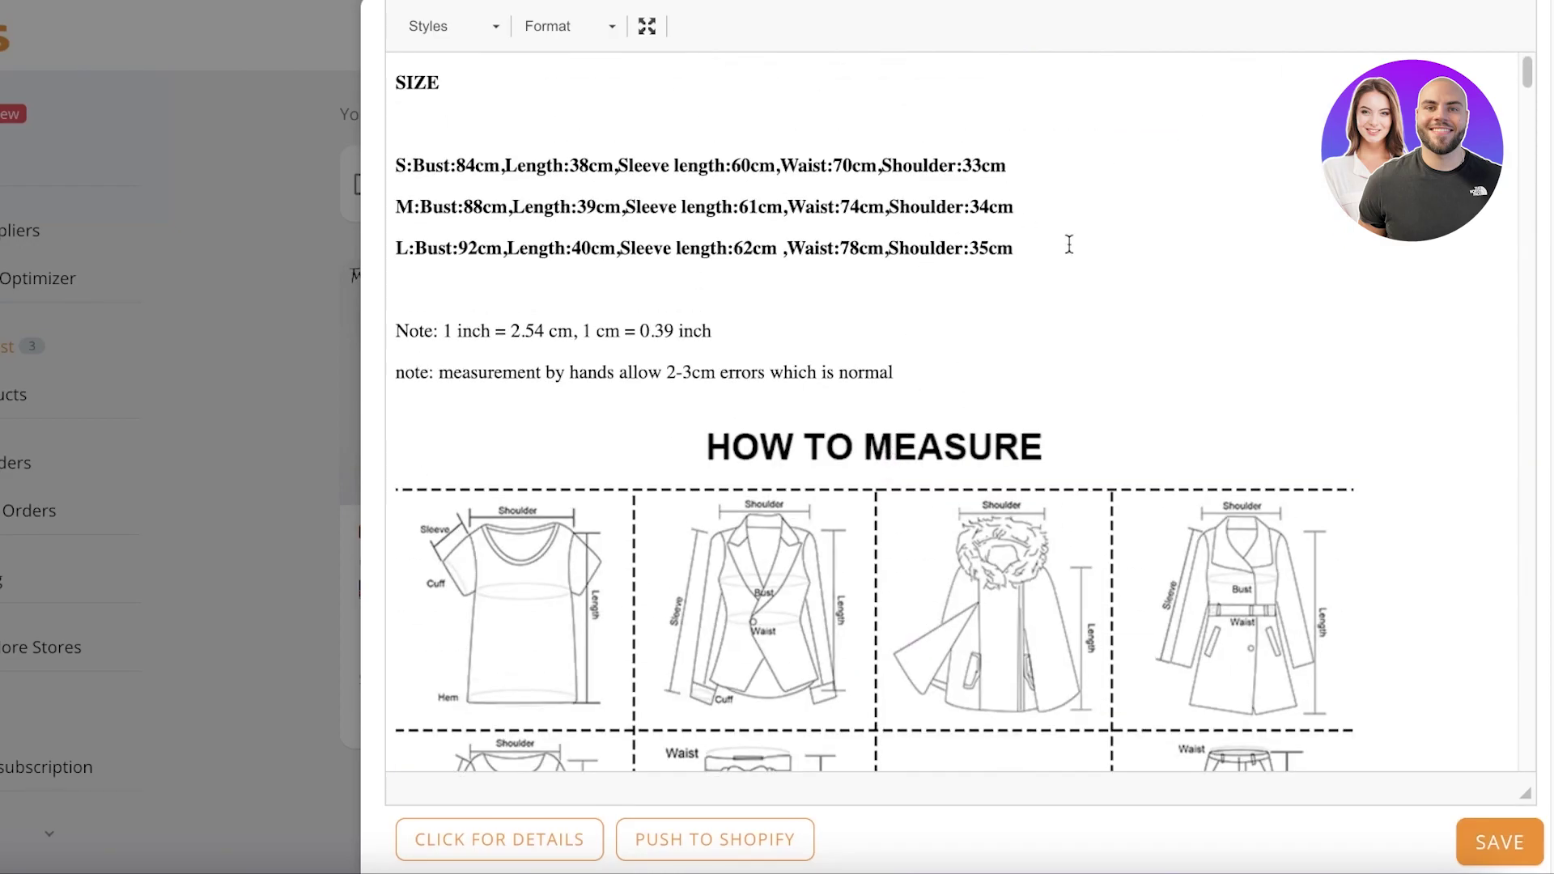
{"action": "scroll", "coordinate": [1133, 267], "scroll_direction": "up", "scroll_amount": 8}
In the Images tab, tick the HOW TO MEASURE size chart, making 9 of 23 selected
{"action": "left_click", "coordinate": [927, 94]}
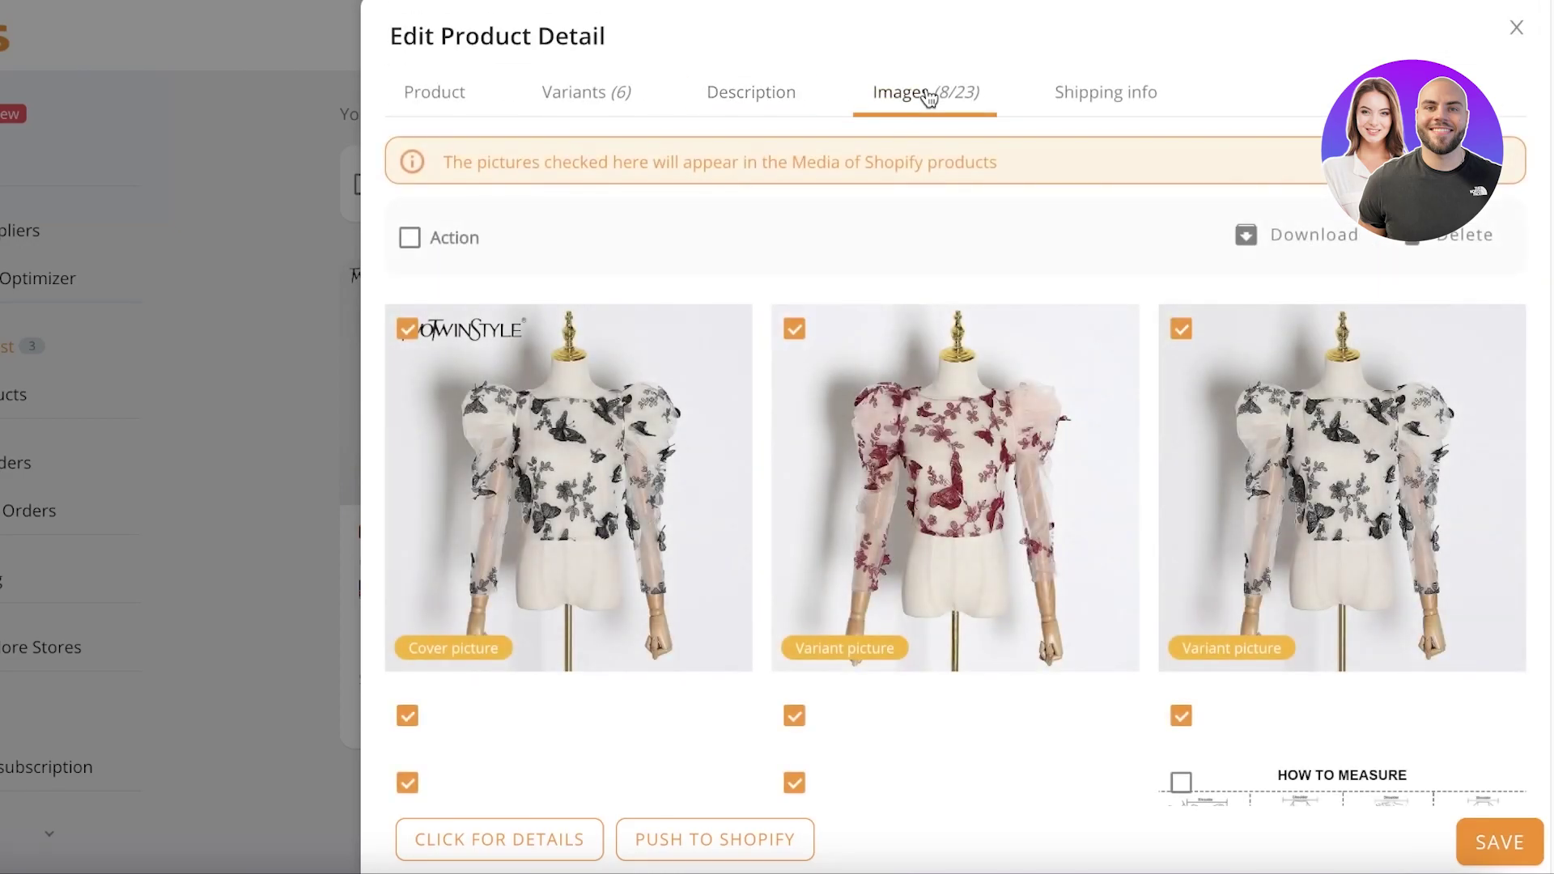
{"action": "scroll", "coordinate": [693, 364], "scroll_direction": "down", "scroll_amount": 10}
{"action": "scroll", "coordinate": [1196, 328], "scroll_direction": "down", "scroll_amount": 4}
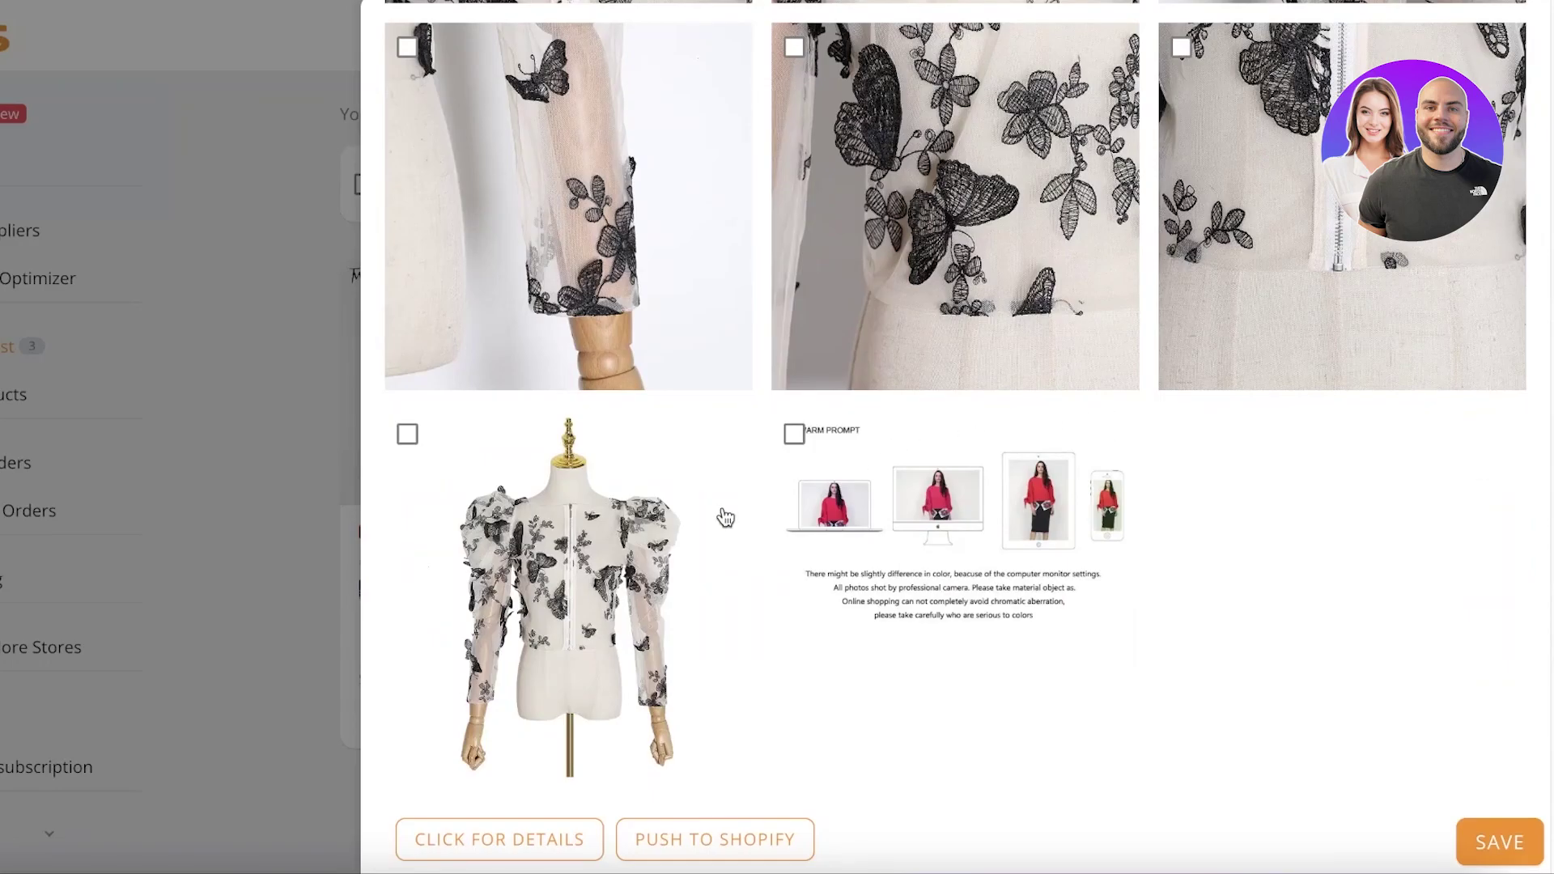
{"action": "scroll", "coordinate": [534, 472], "scroll_direction": "down", "scroll_amount": 10}
{"action": "scroll", "coordinate": [967, 236], "scroll_direction": "up", "scroll_amount": 3}
{"action": "scroll", "coordinate": [967, 237], "scroll_direction": "up", "scroll_amount": 10}
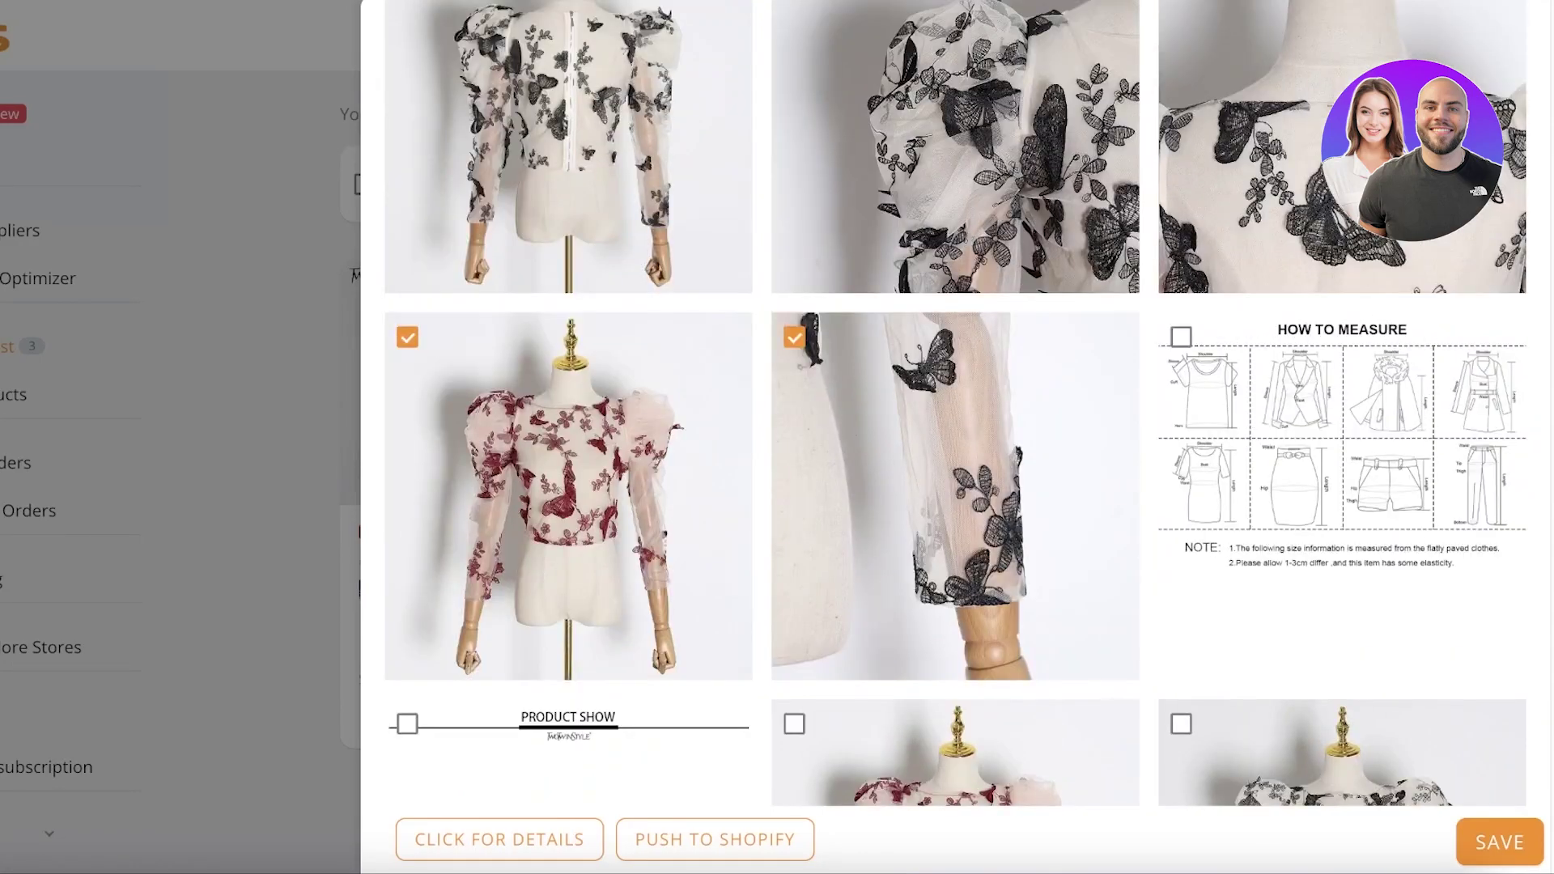
{"action": "scroll", "coordinate": [689, 308], "scroll_direction": "down", "scroll_amount": 10}
{"action": "scroll", "coordinate": [923, 163], "scroll_direction": "up", "scroll_amount": 10}
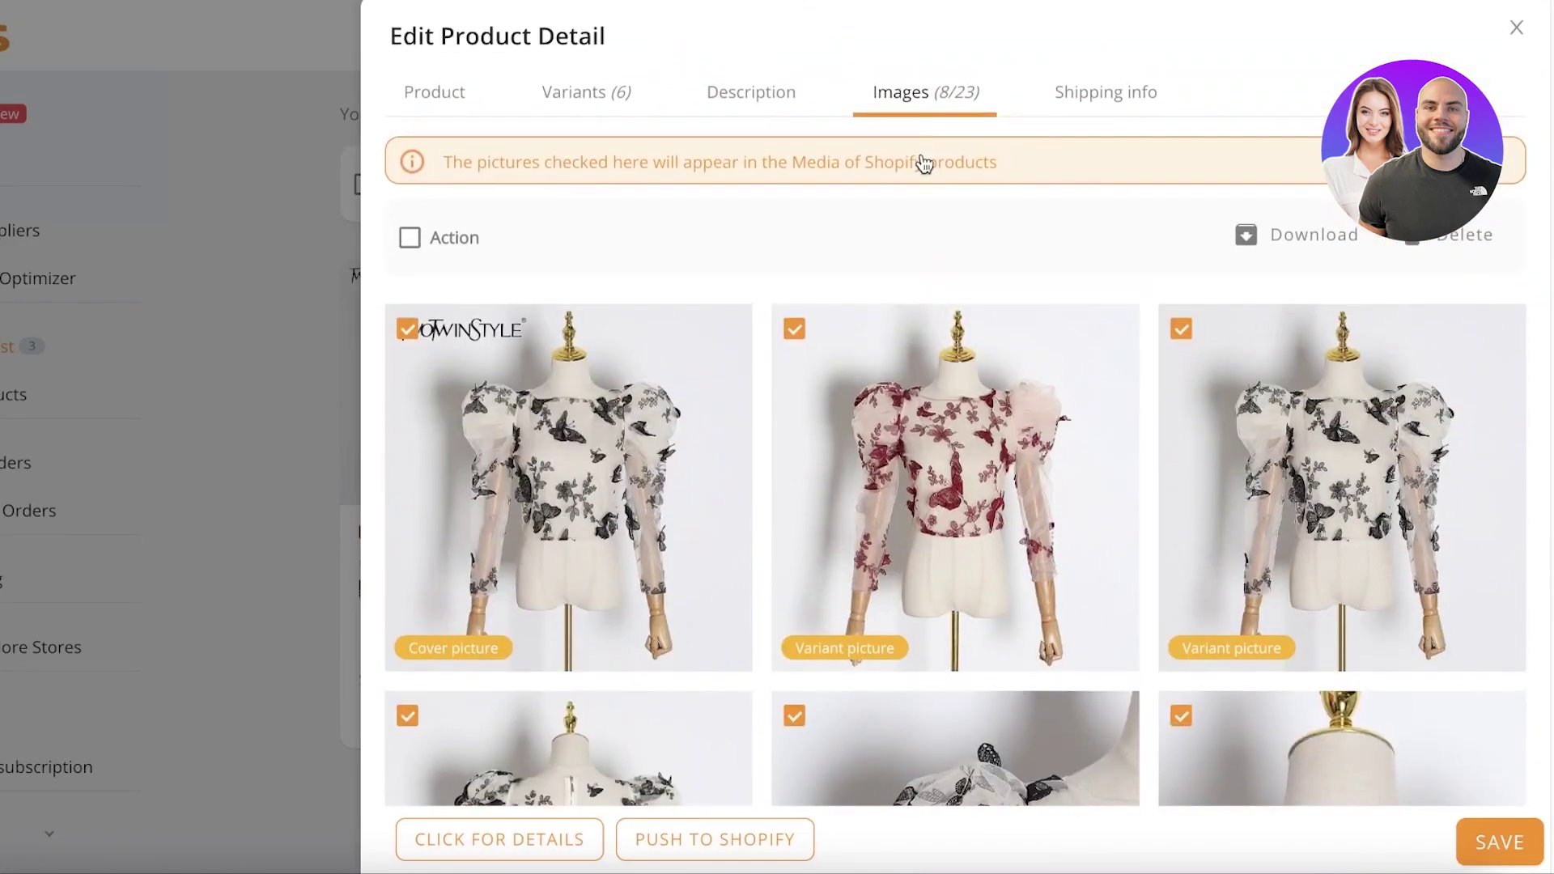
{"action": "scroll", "coordinate": [930, 178], "scroll_direction": "down", "scroll_amount": 6}
{"action": "scroll", "coordinate": [898, 250], "scroll_direction": "down", "scroll_amount": 5}
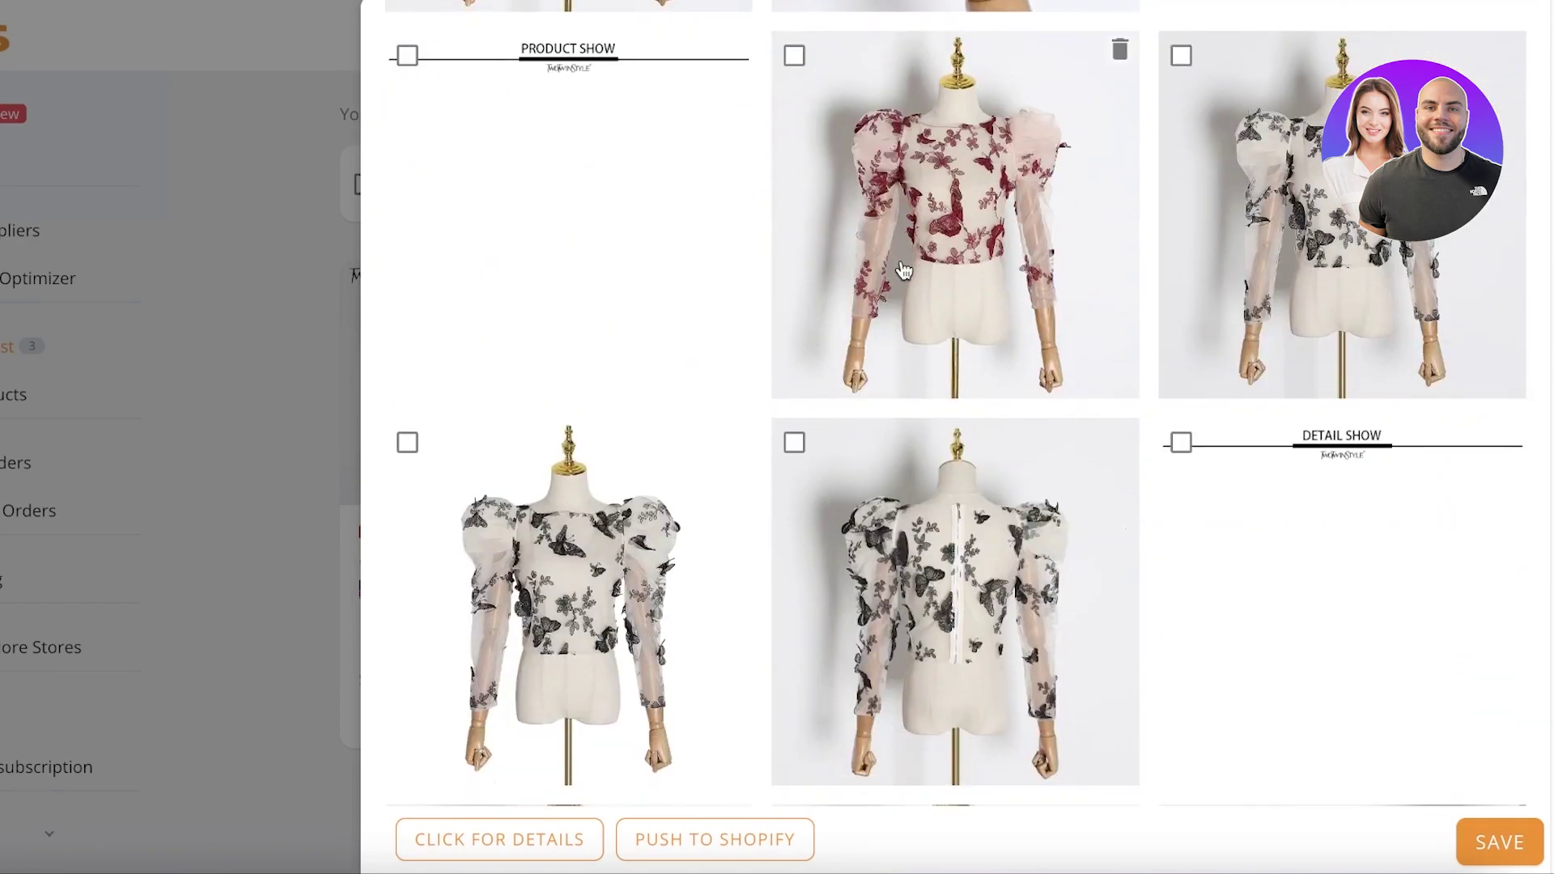
{"action": "scroll", "coordinate": [898, 267], "scroll_direction": "up", "scroll_amount": 10}
{"action": "scroll", "coordinate": [1088, 459], "scroll_direction": "down", "scroll_amount": 5}
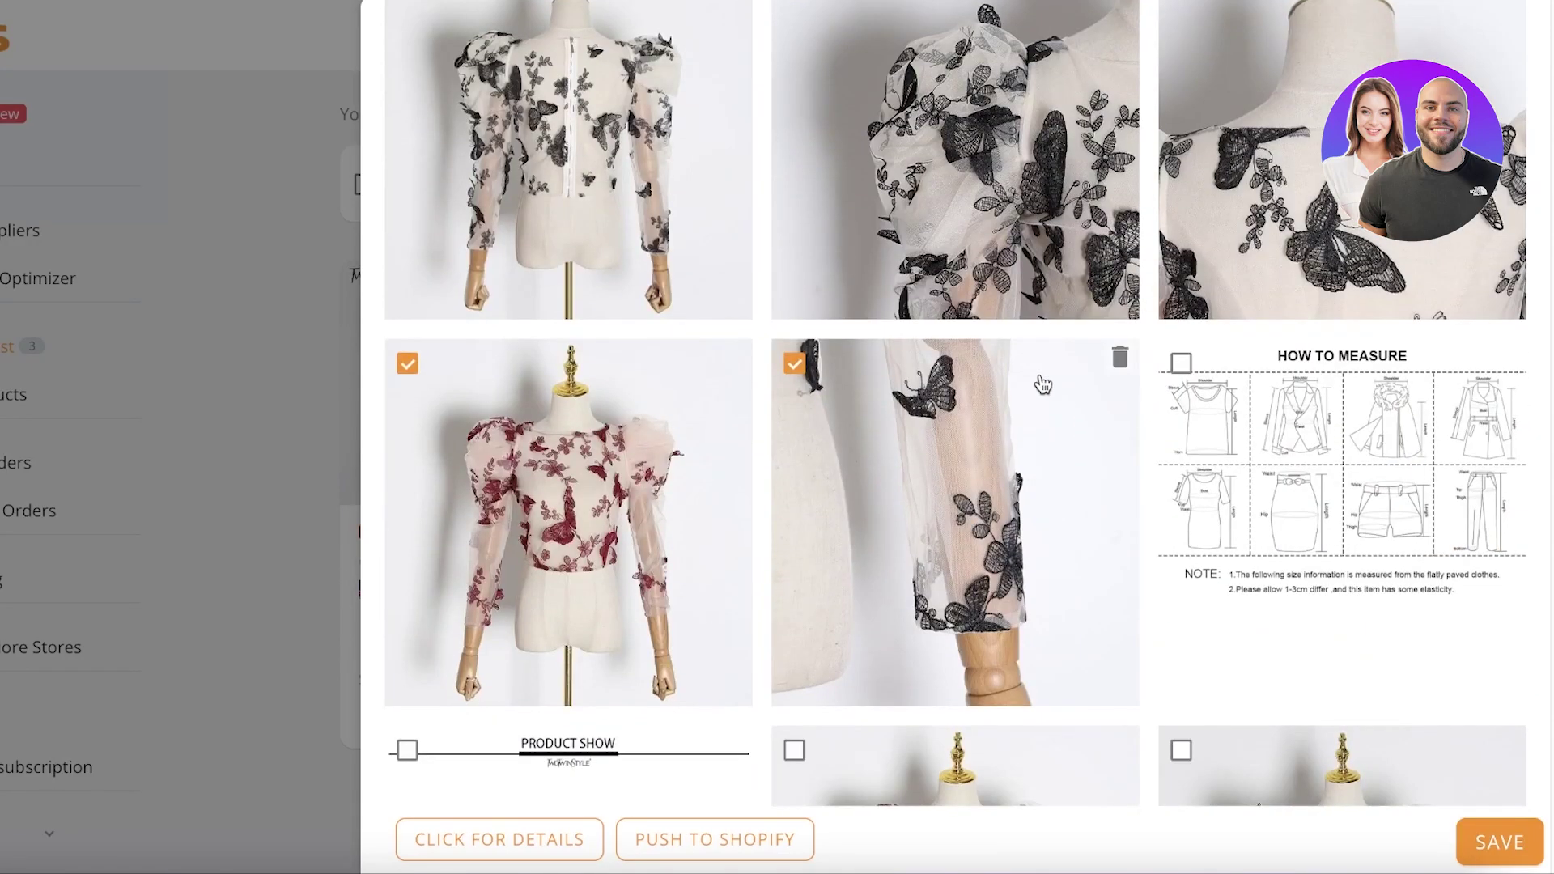
{"action": "left_click", "coordinate": [1180, 363]}
{"action": "scroll", "coordinate": [1173, 323], "scroll_direction": "up", "scroll_amount": 10}
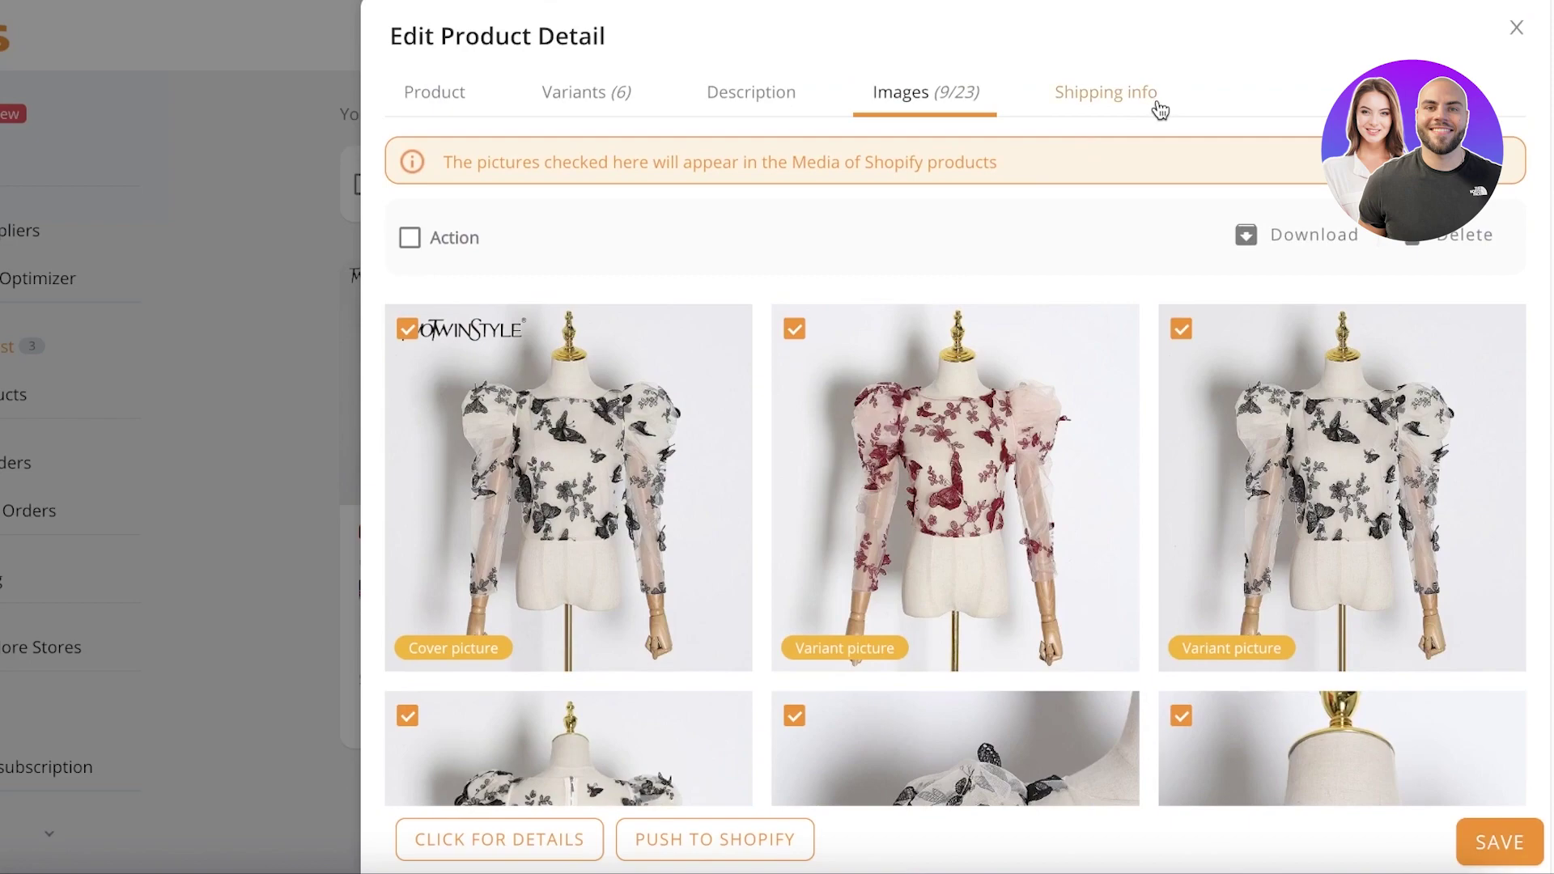
Show the blouse's Shipping info tab with its destination country list
{"action": "left_click", "coordinate": [1155, 109]}
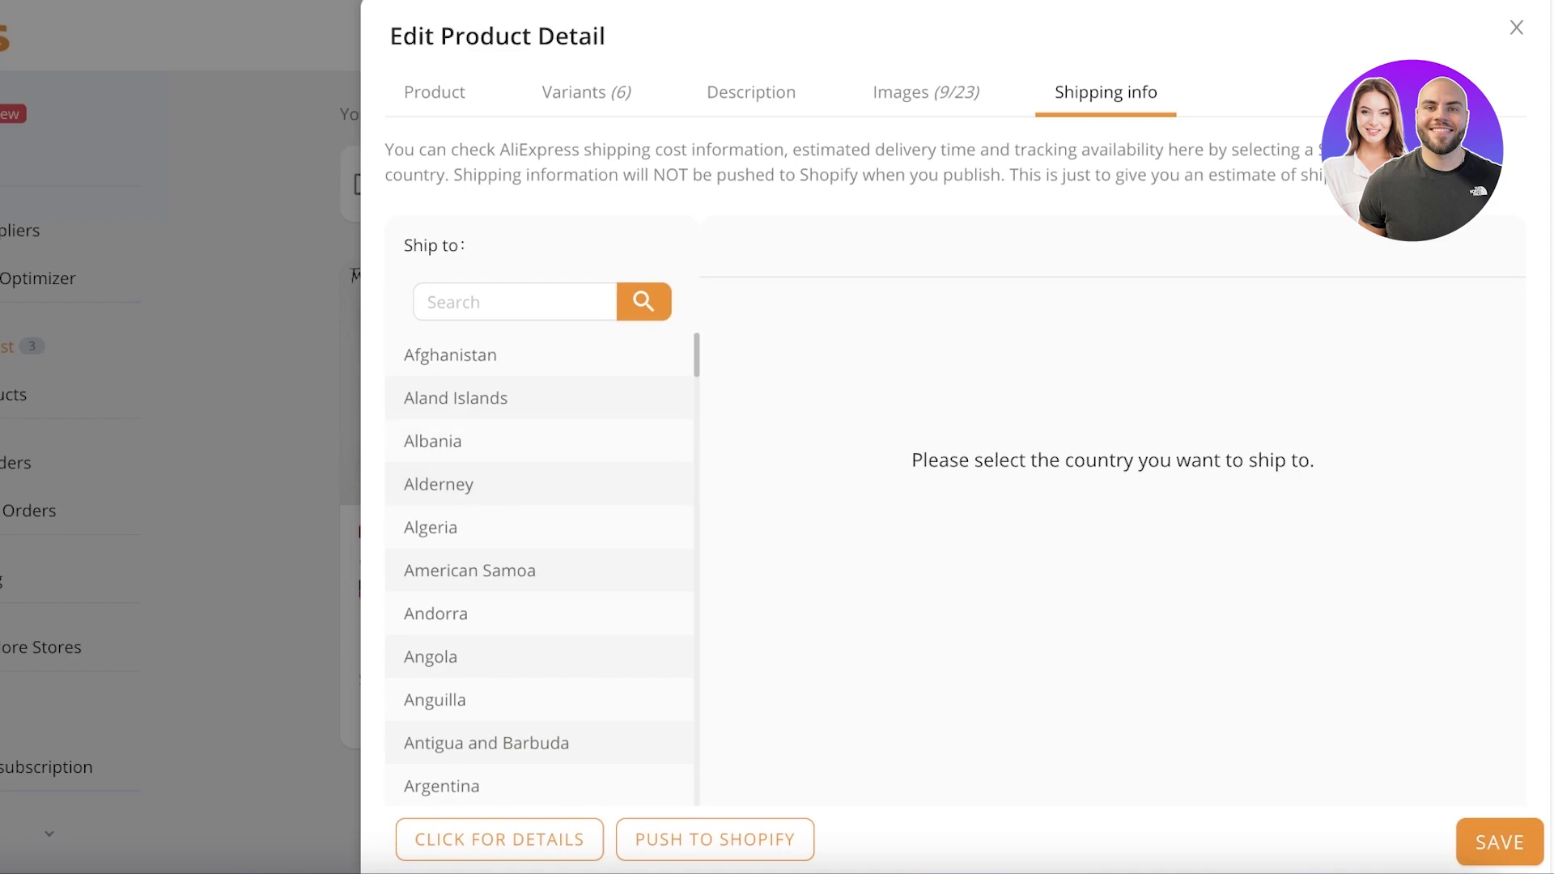
Save the blouse edits, select the Butterfly Mesh Blouse card, and bring up Push to Shopify
{"action": "left_click", "coordinate": [1491, 855]}
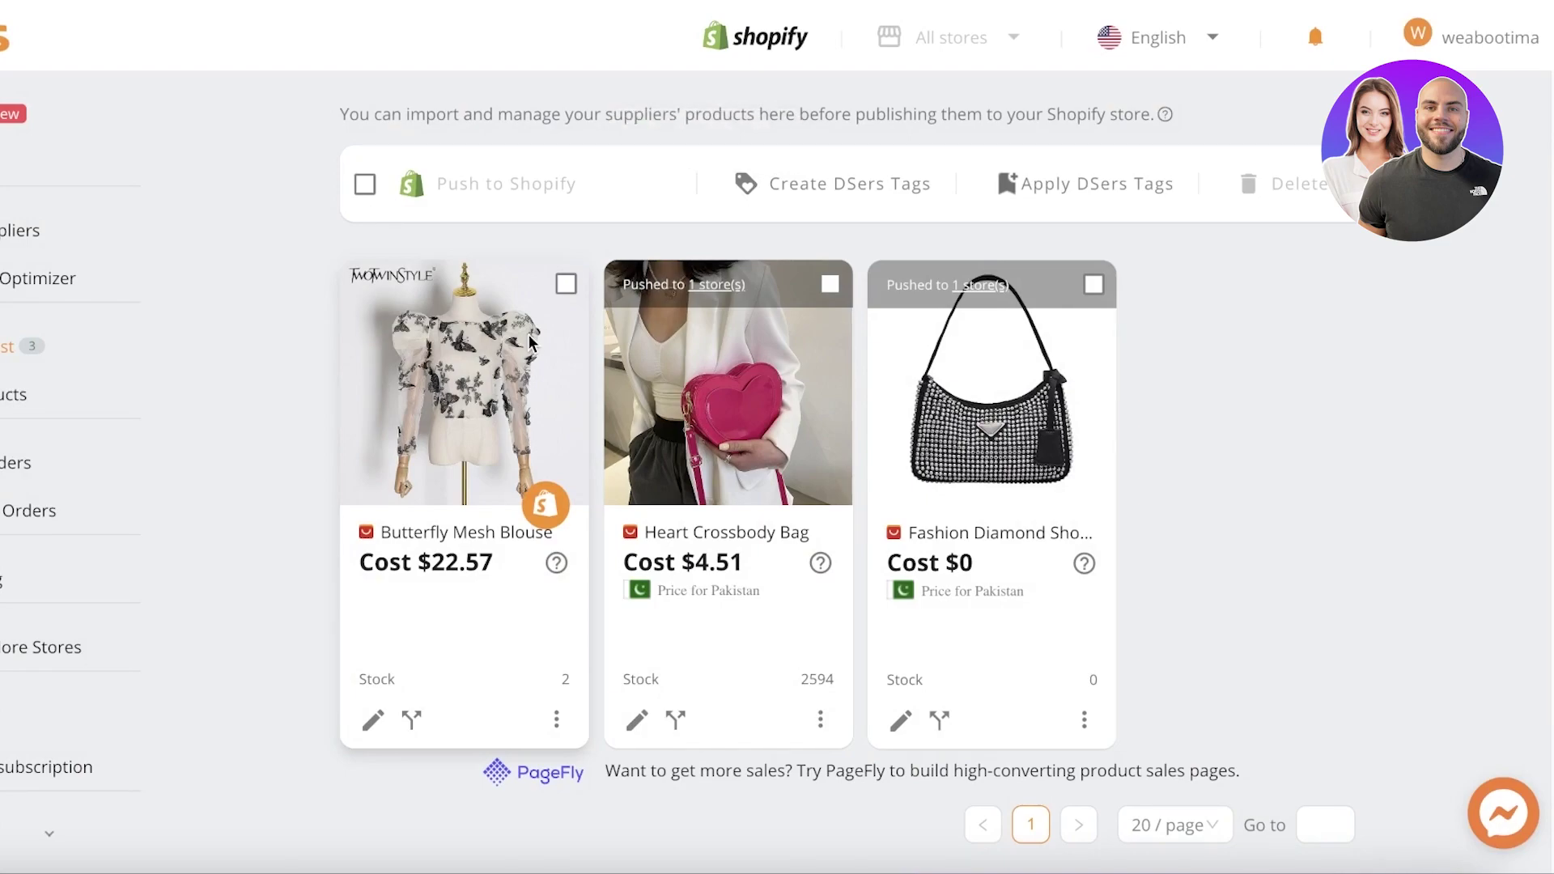
{"action": "left_click", "coordinate": [565, 284]}
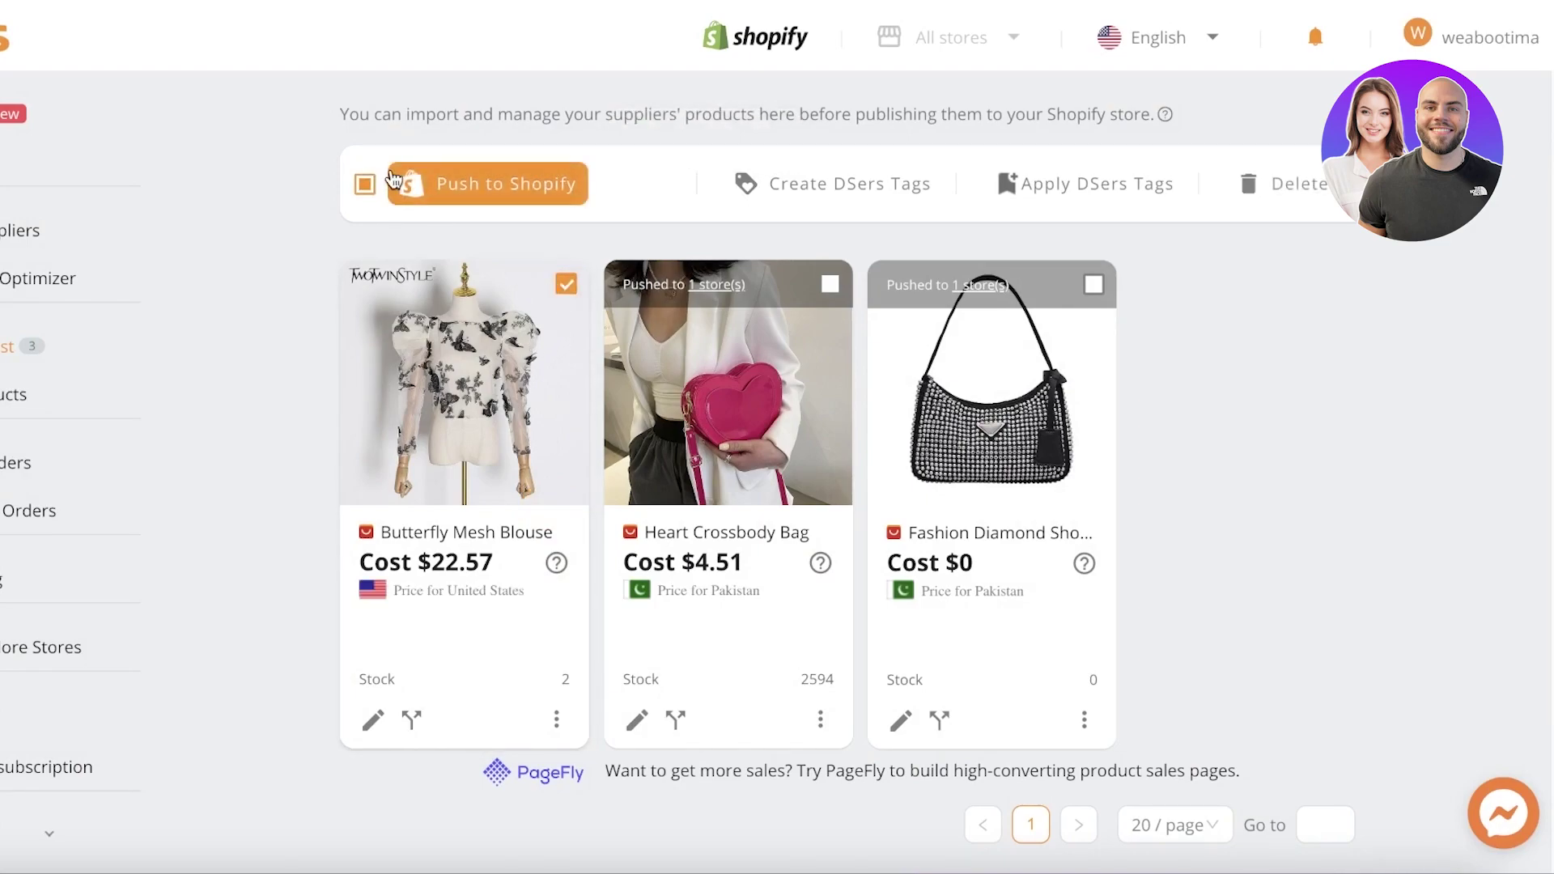
{"action": "left_click", "coordinate": [446, 186]}
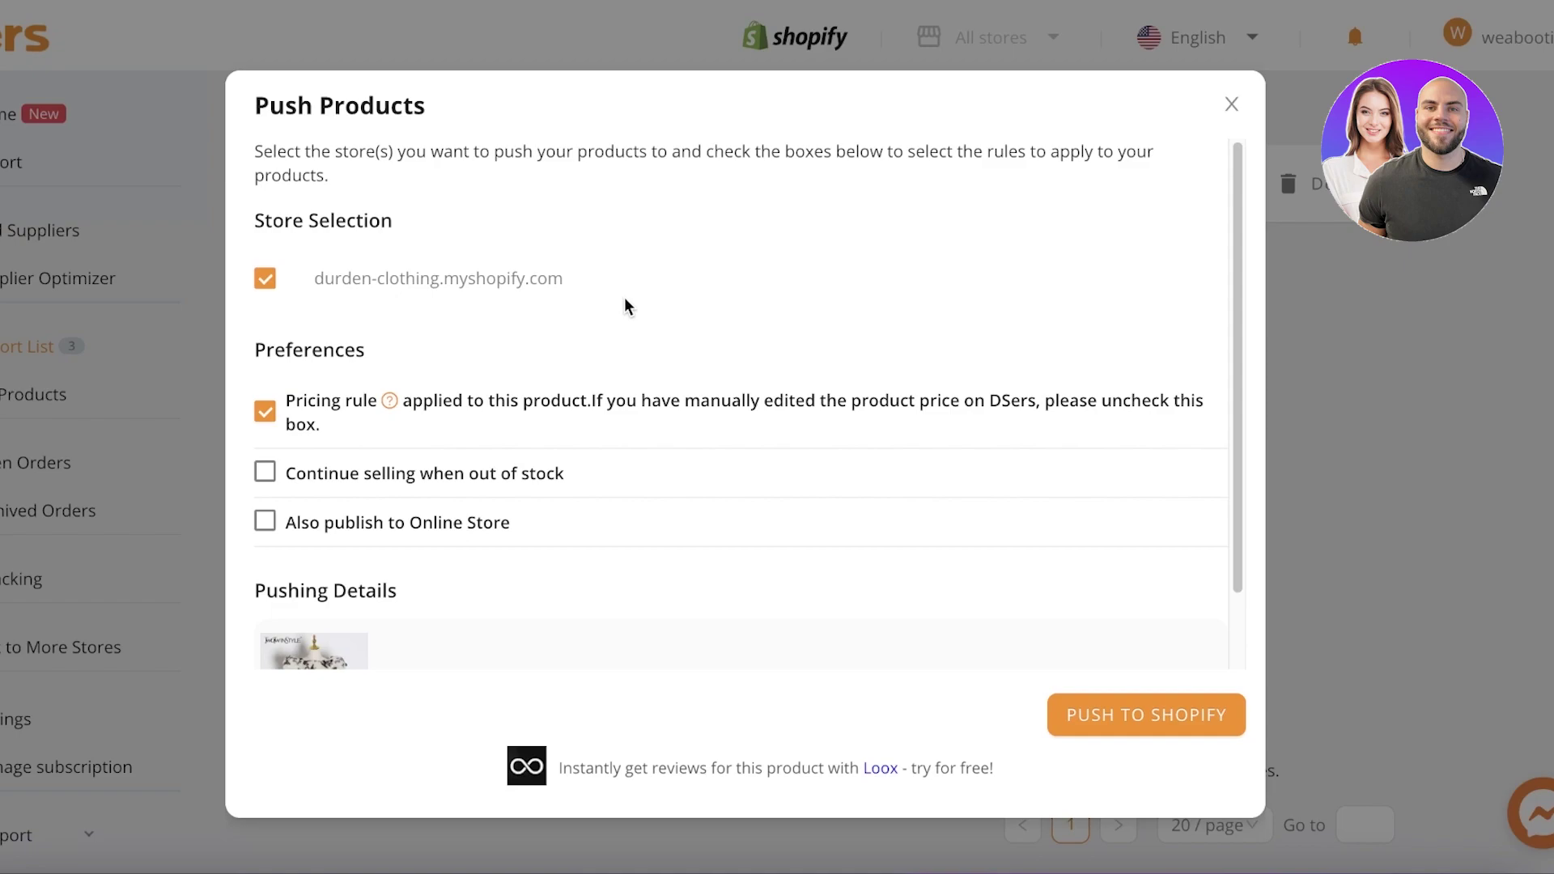
Leave the pricing rule applied to the blouse in the Push Products dialog
{"action": "scroll", "coordinate": [580, 333], "scroll_direction": "down", "scroll_amount": 1}
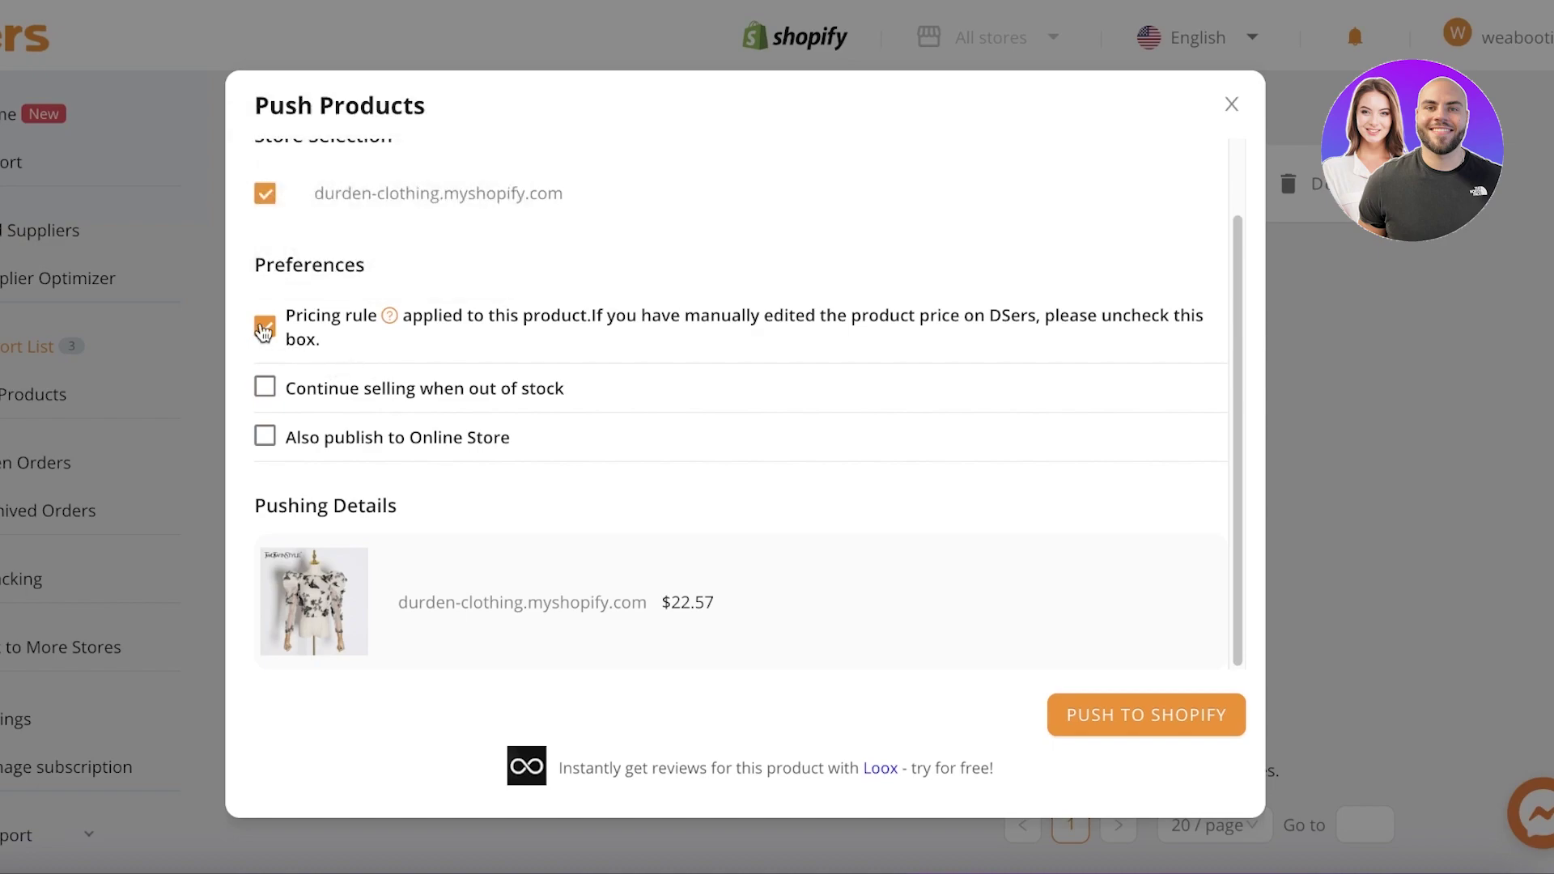
{"action": "left_click", "coordinate": [263, 332]}
{"action": "scroll", "coordinate": [553, 234], "scroll_direction": "down", "scroll_amount": 1}
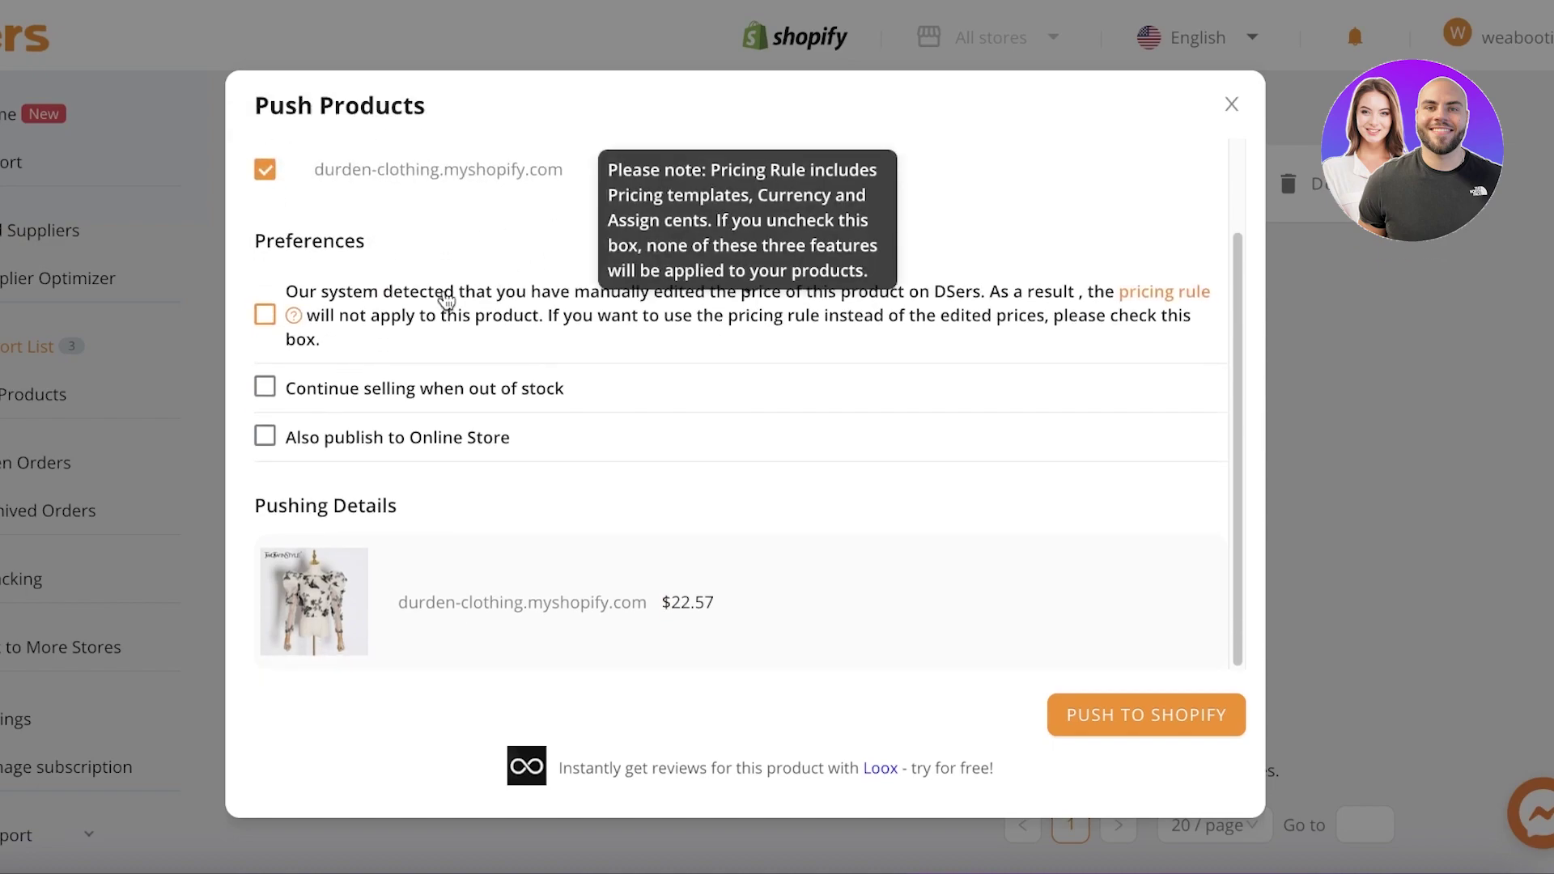
{"action": "left_click", "coordinate": [252, 317]}
{"action": "left_click", "coordinate": [272, 327]}
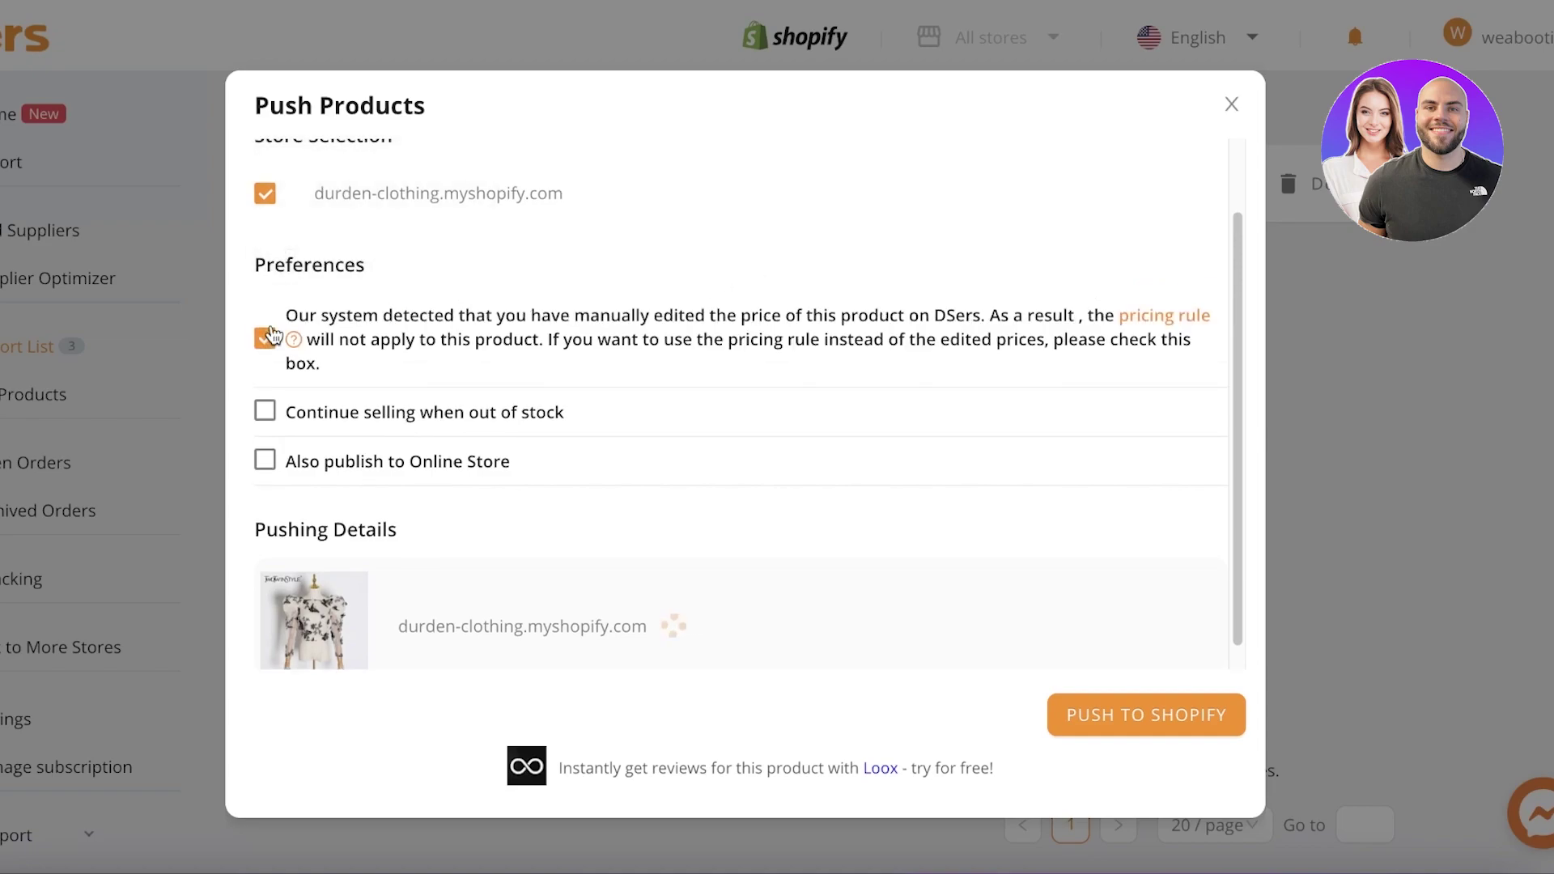
{"action": "left_click", "coordinate": [272, 332]}
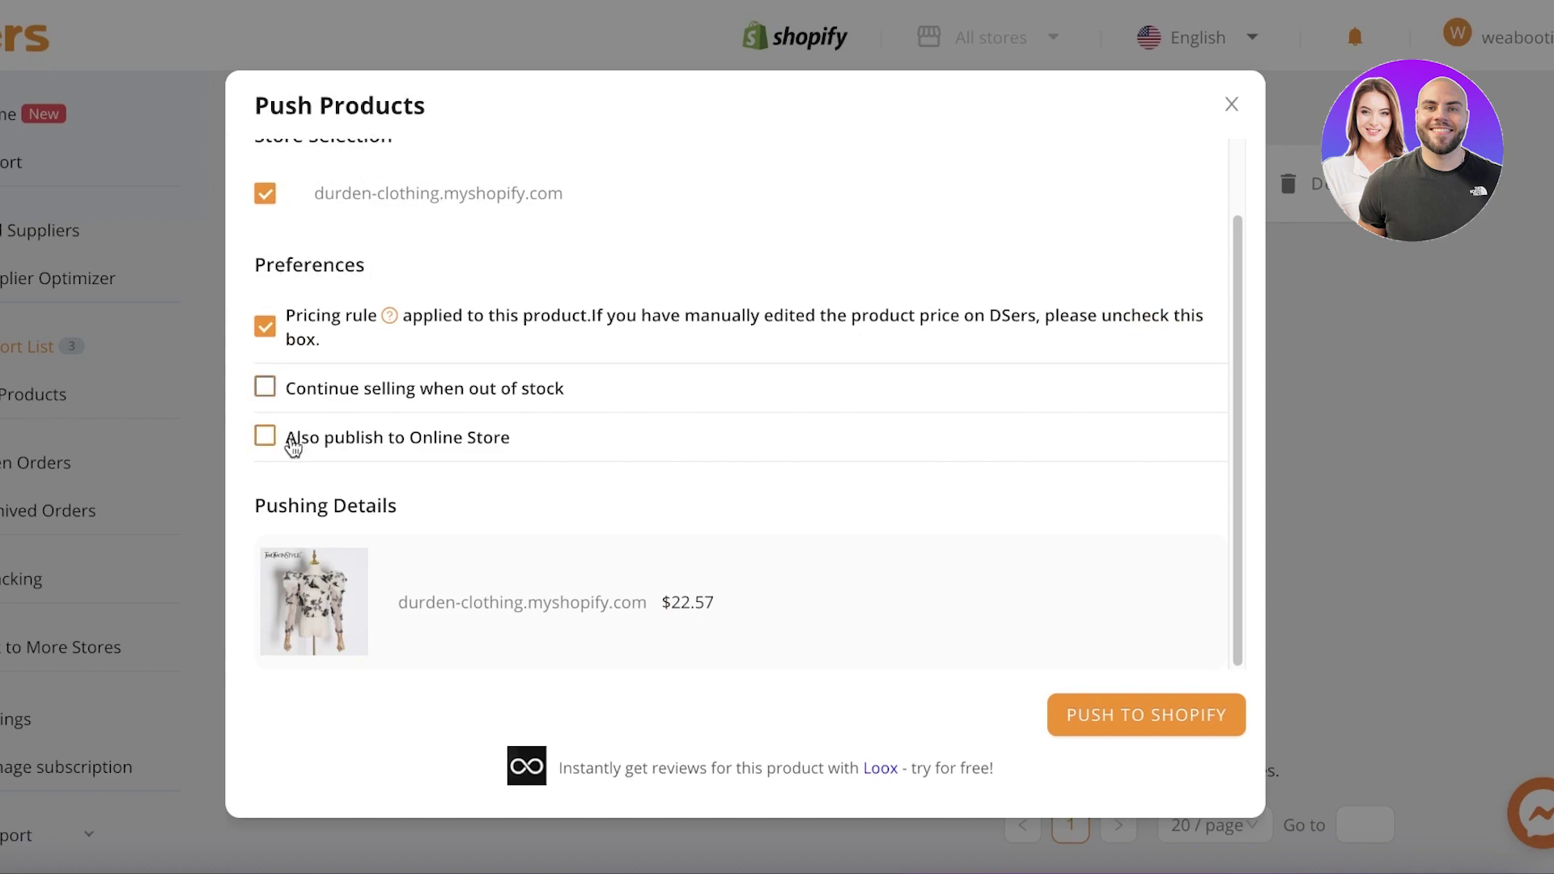
Turn on 'Also publish to Online Store' and push the blouse to the durden-clothing store
{"action": "left_click", "coordinate": [399, 443]}
{"action": "left_click", "coordinate": [399, 443]}
{"action": "left_click", "coordinate": [405, 439]}
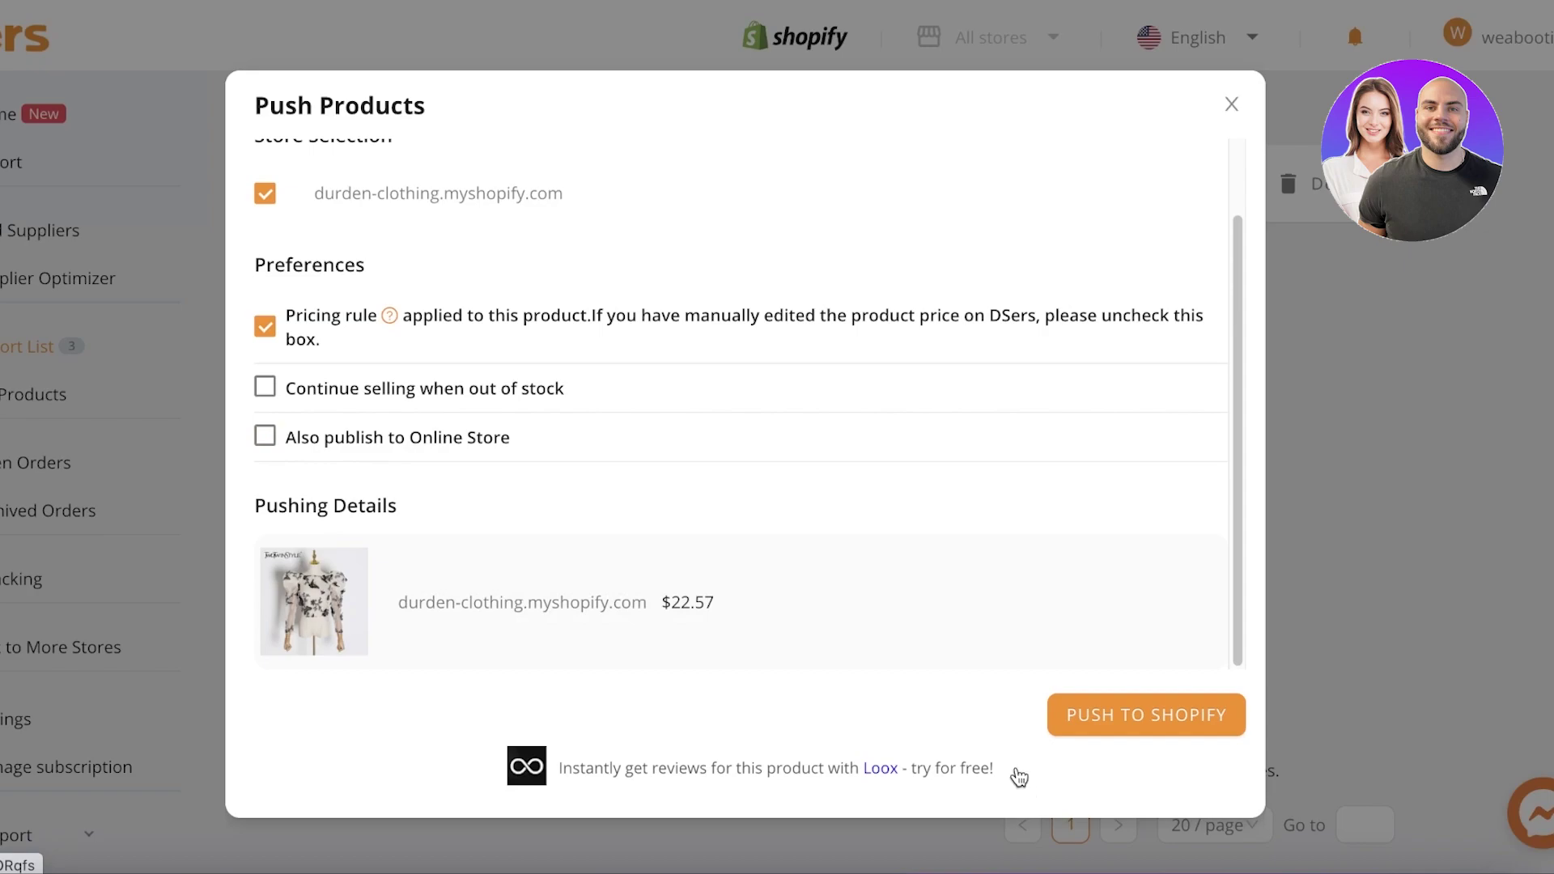
{"action": "left_click", "coordinate": [1086, 723]}
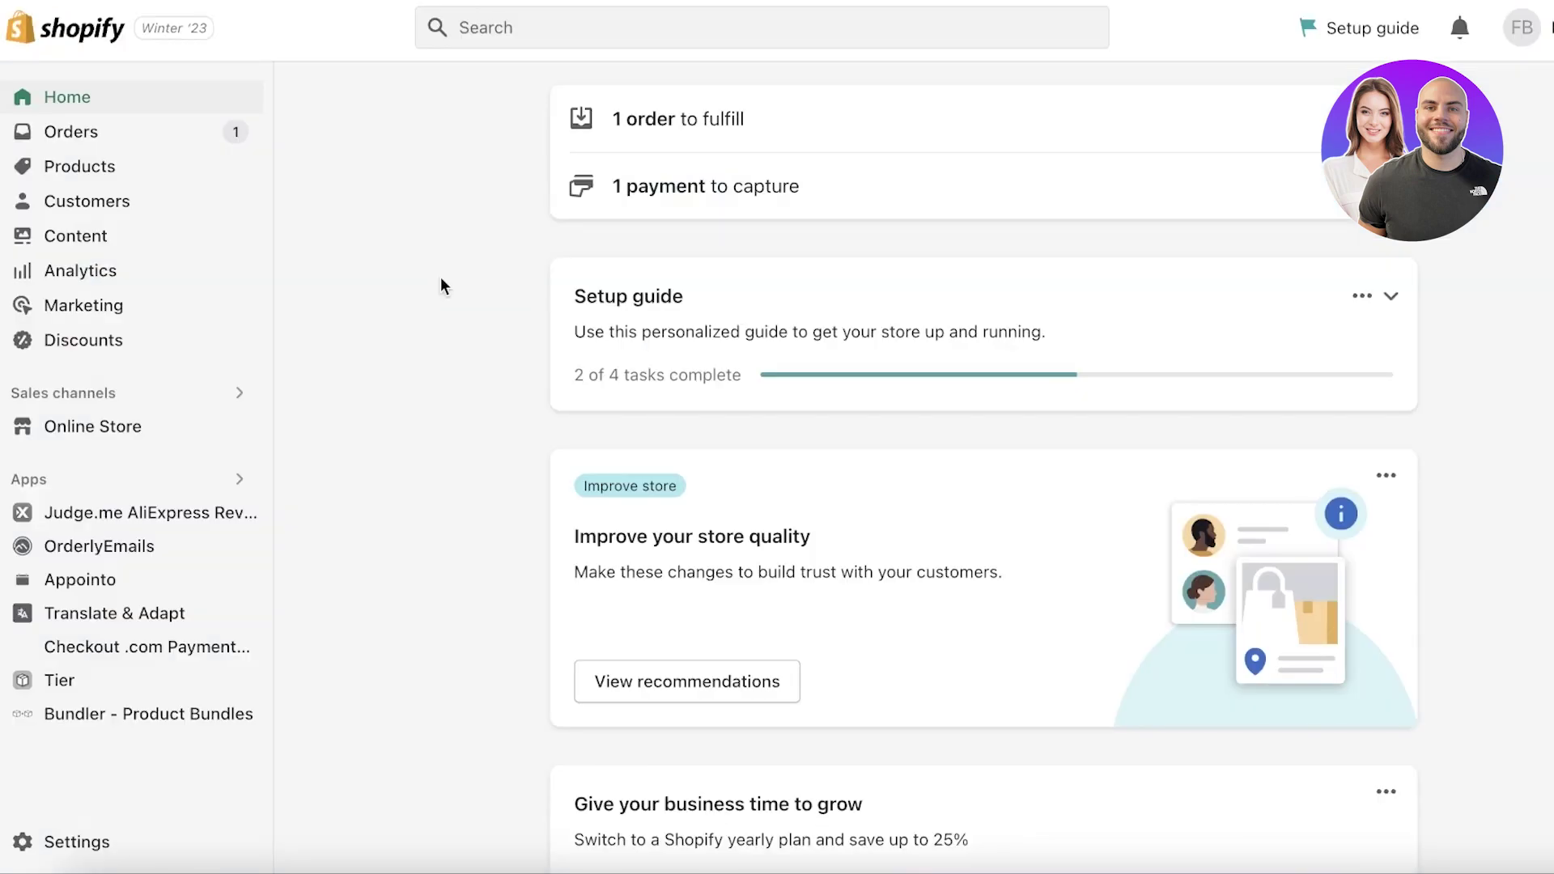
Open Butterfly Mesh Blouse in Shopify Products and check its six color/size variants at 22.57
{"action": "left_click", "coordinate": [106, 165]}
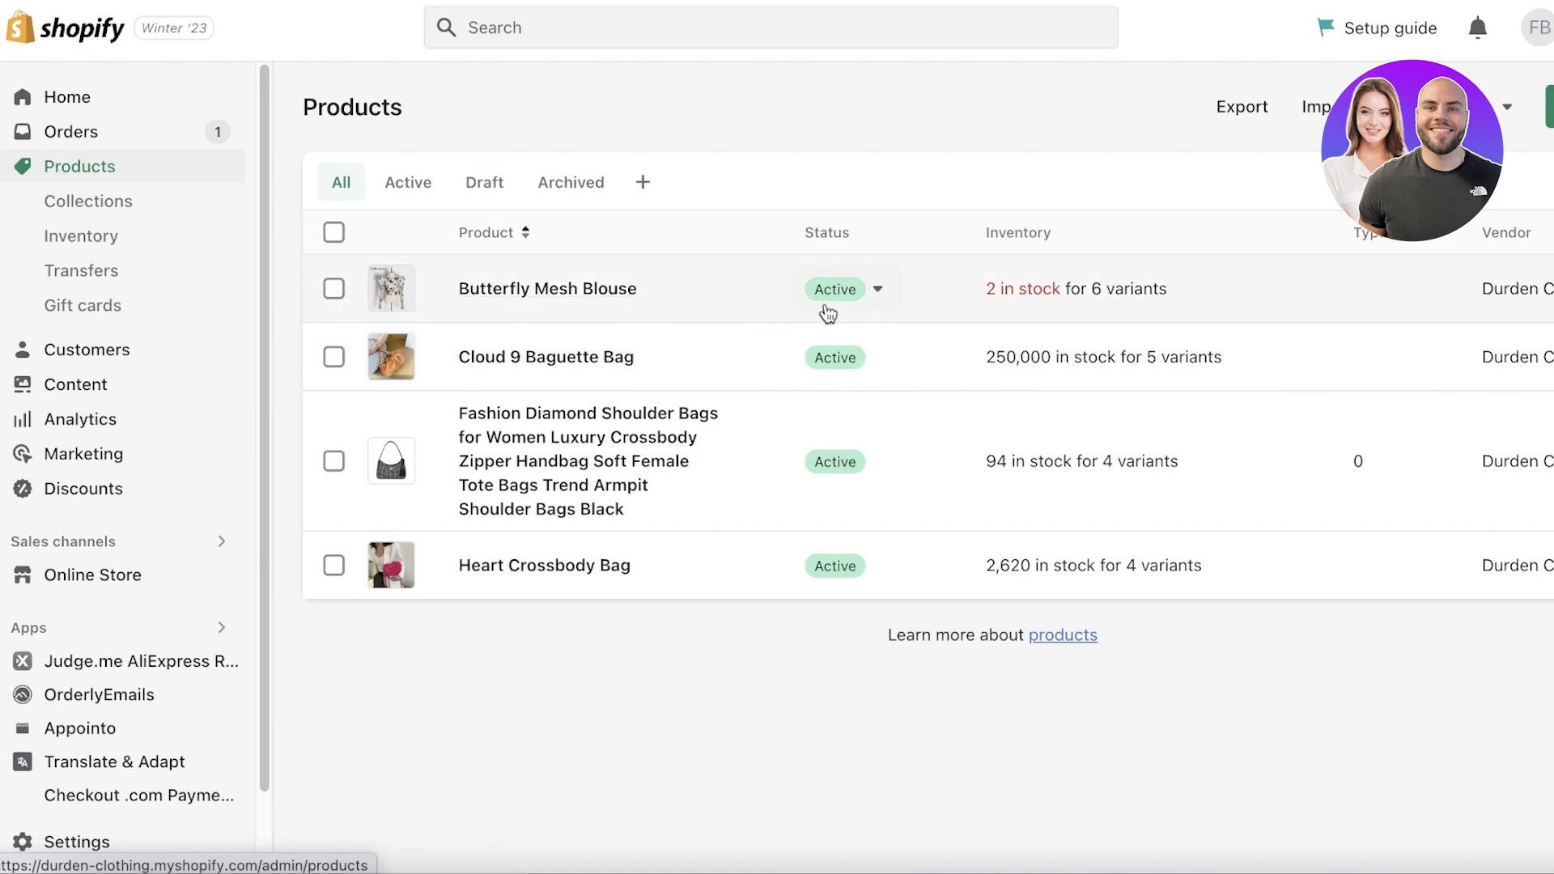
{"action": "left_click", "coordinate": [1083, 293]}
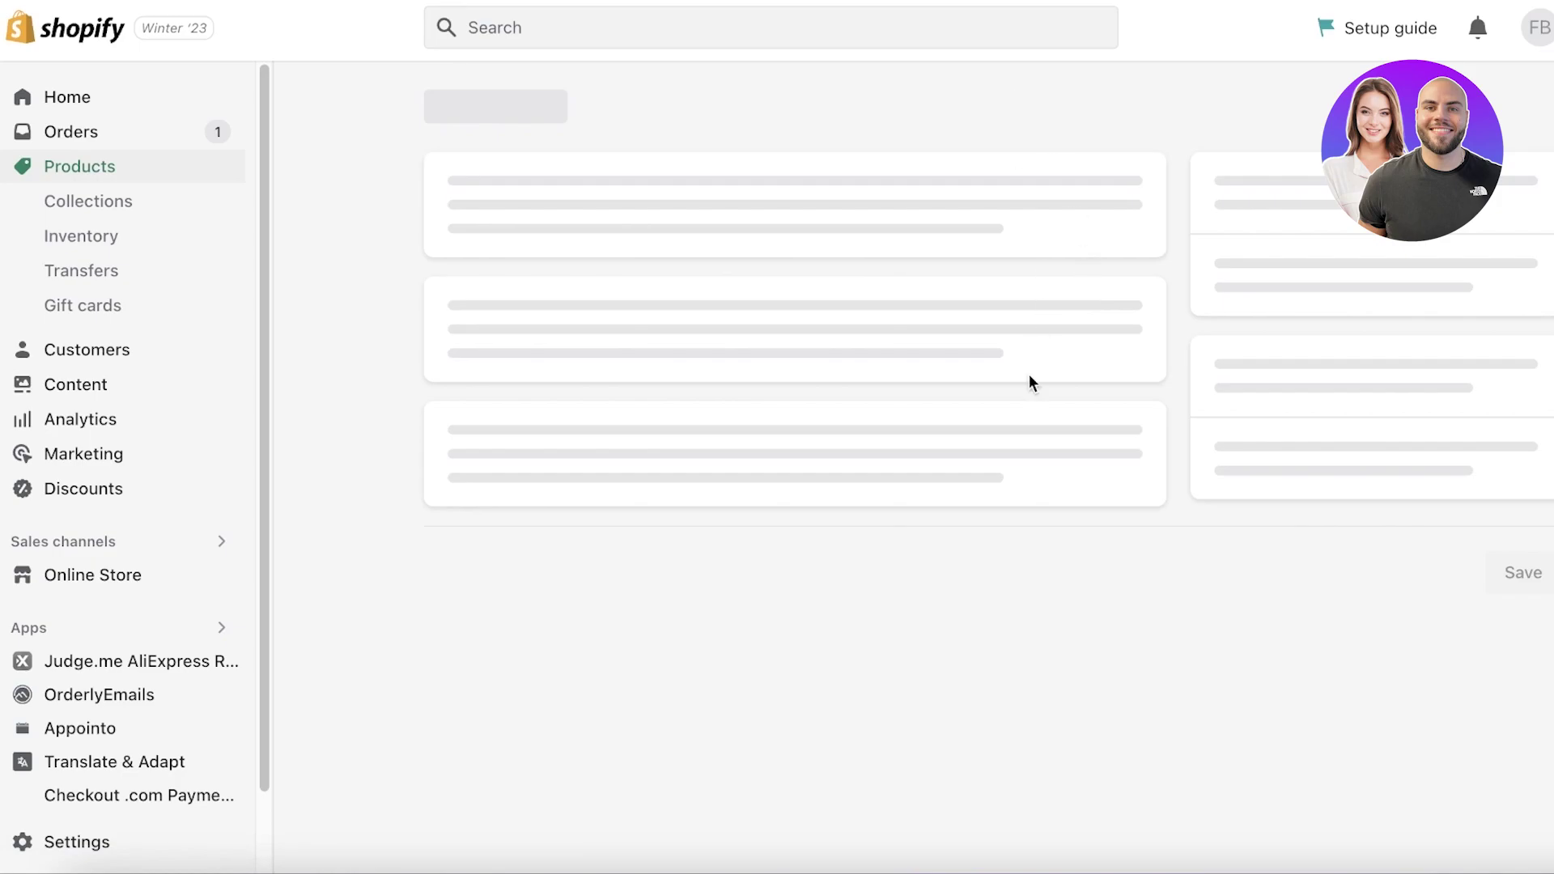
{"action": "scroll", "coordinate": [756, 229], "scroll_direction": "down", "scroll_amount": 15}
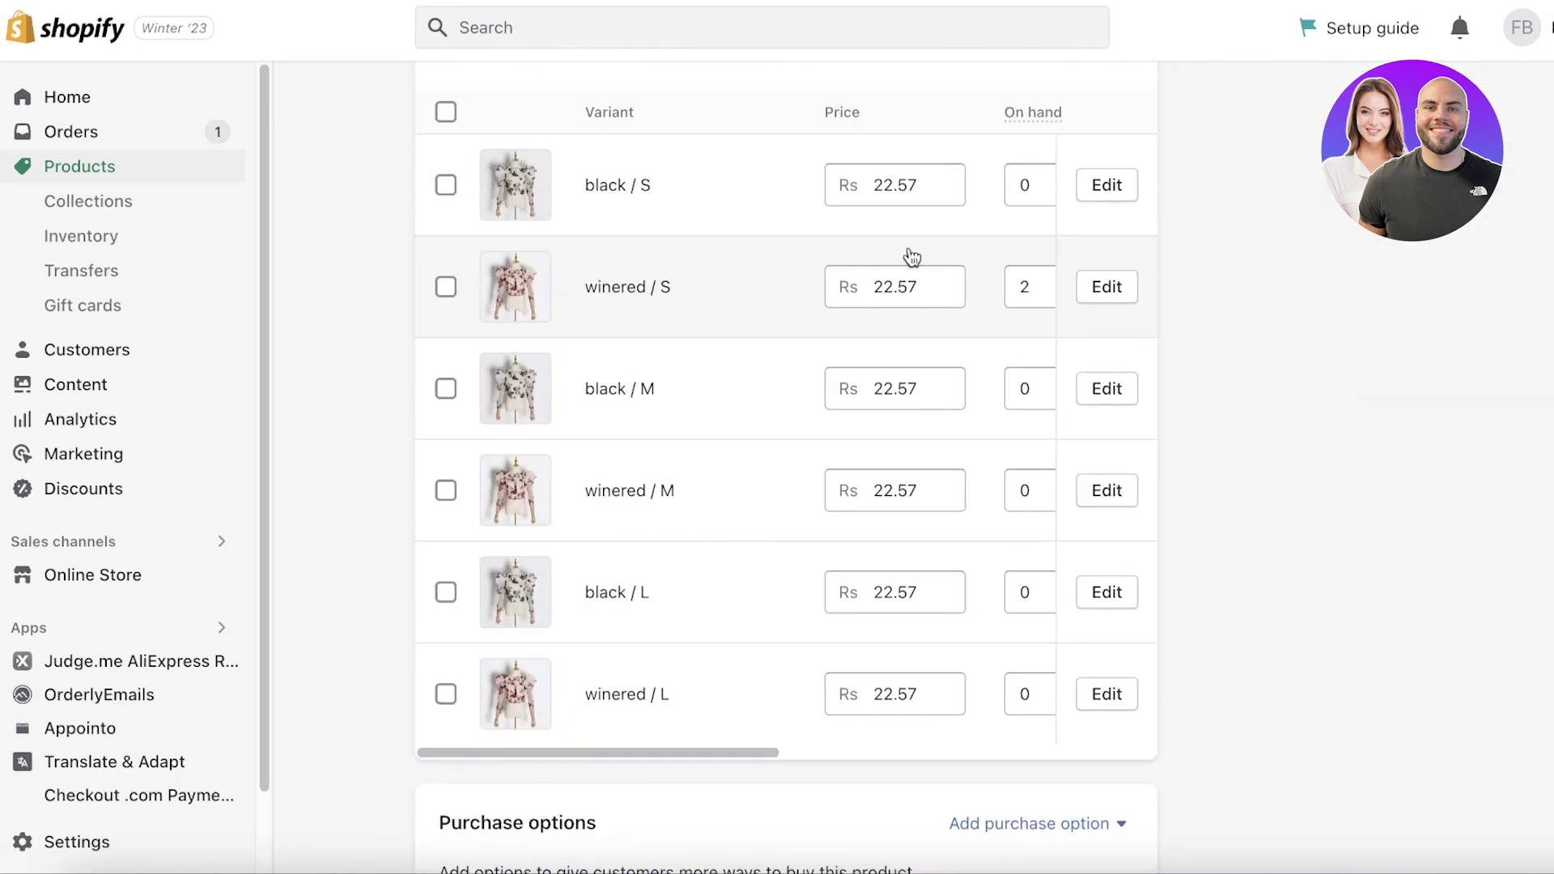
{"action": "scroll", "coordinate": [994, 424], "scroll_direction": "down", "scroll_amount": 5}
{"action": "scroll", "coordinate": [1183, 429], "scroll_direction": "up", "scroll_amount": 15}
{"action": "scroll", "coordinate": [1183, 429], "scroll_direction": "down", "scroll_amount": 8}
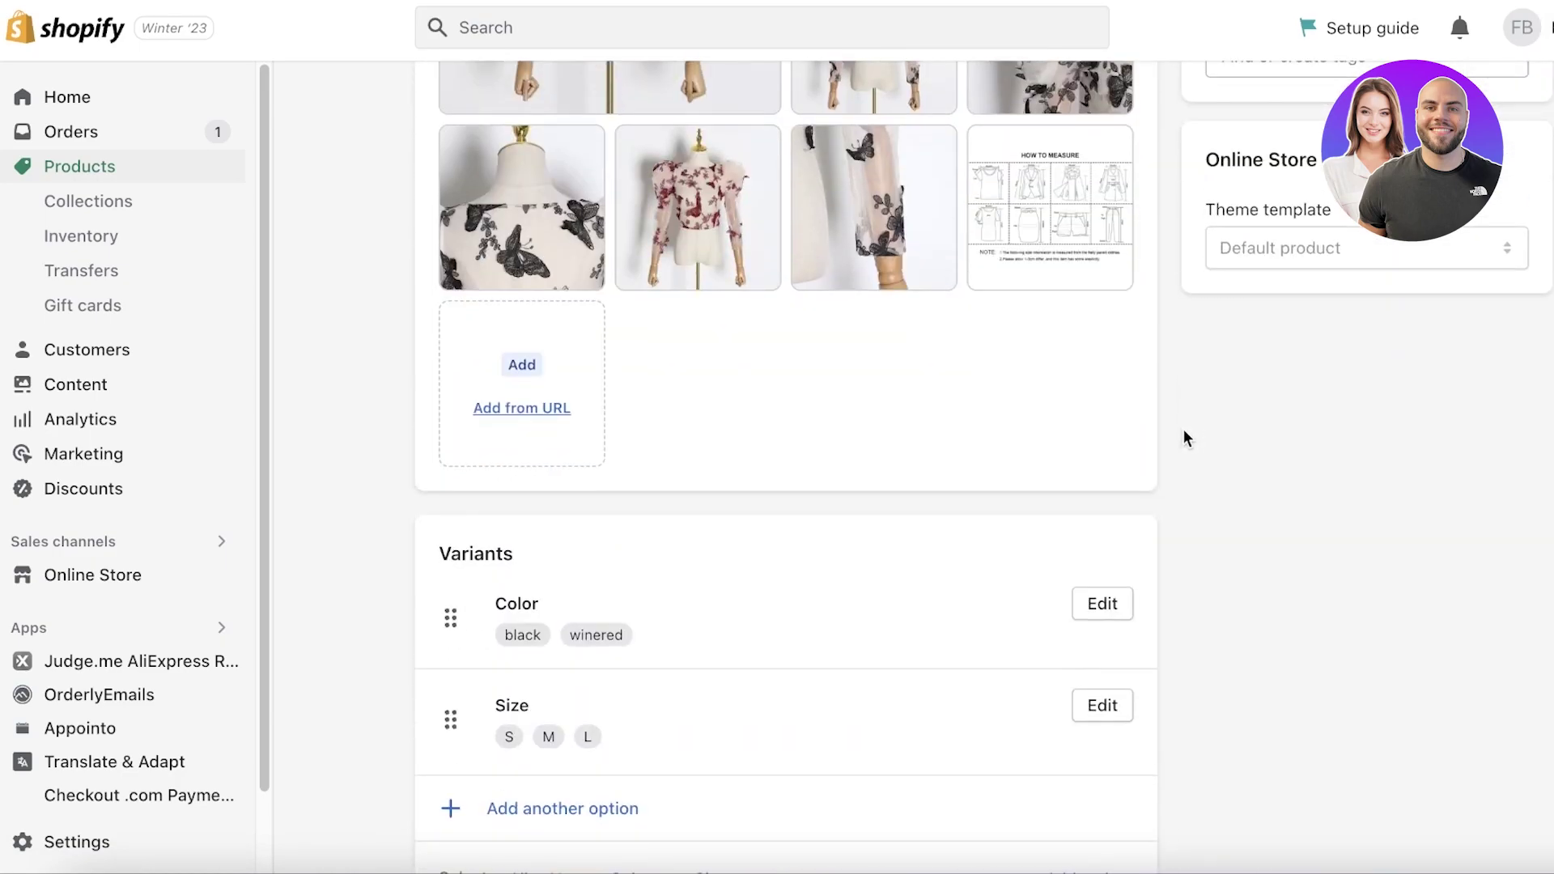
{"action": "scroll", "coordinate": [958, 451], "scroll_direction": "up", "scroll_amount": 15}
{"action": "scroll", "coordinate": [1034, 335], "scroll_direction": "down", "scroll_amount": 13}
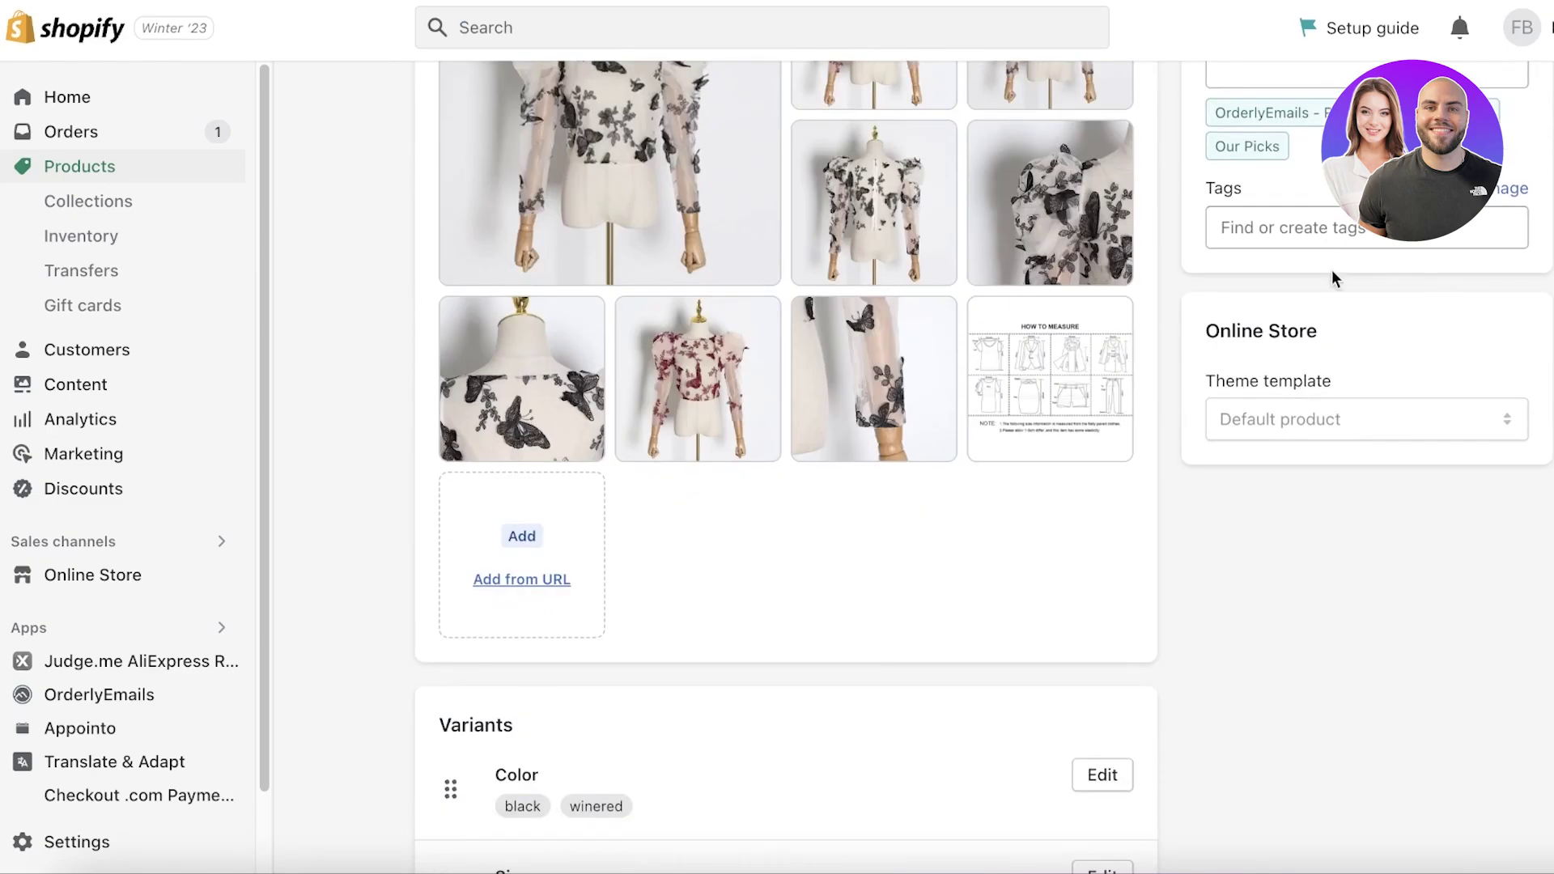
{"action": "scroll", "coordinate": [1332, 269], "scroll_direction": "up", "scroll_amount": 4}
{"action": "scroll", "coordinate": [566, 308], "scroll_direction": "down", "scroll_amount": 8}
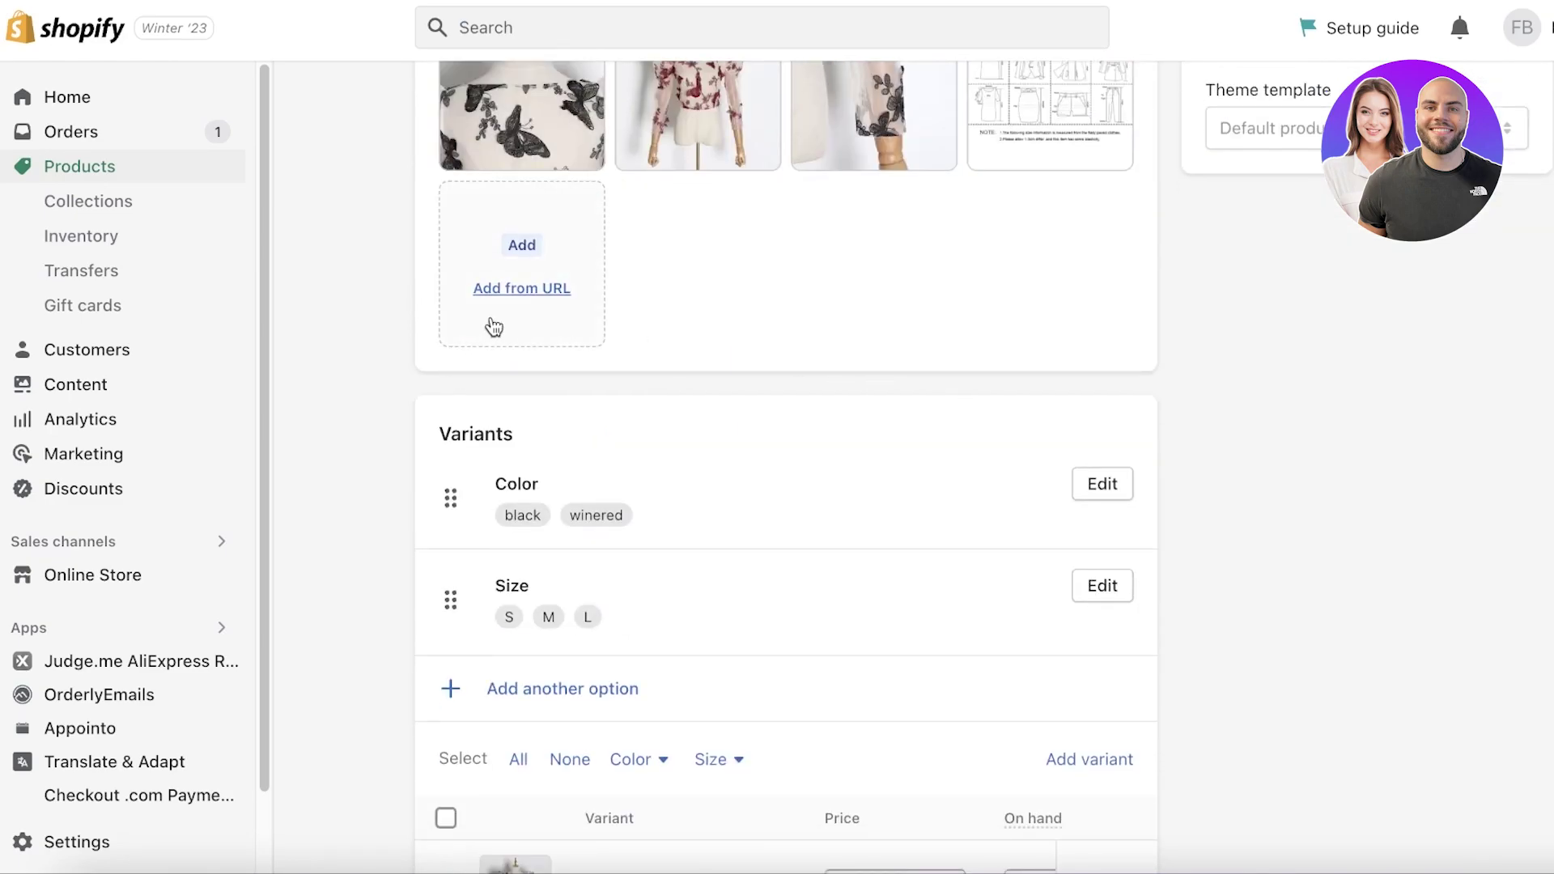
{"action": "scroll", "coordinate": [630, 384], "scroll_direction": "down", "scroll_amount": 6}
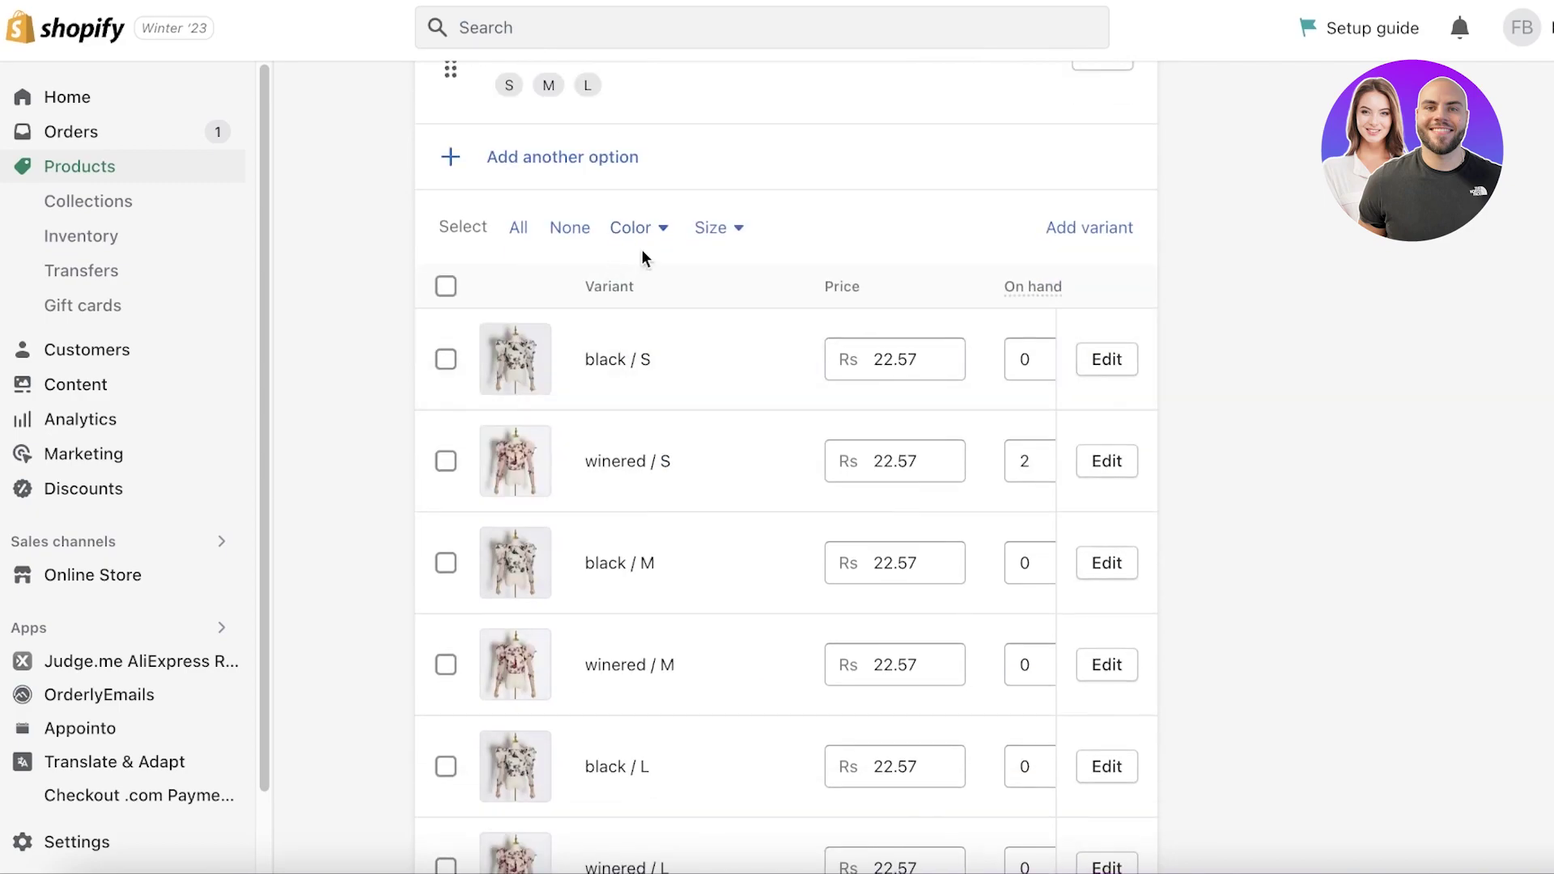
{"action": "scroll", "coordinate": [642, 249], "scroll_direction": "down", "scroll_amount": 5}
{"action": "scroll", "coordinate": [964, 274], "scroll_direction": "up", "scroll_amount": 4}
{"action": "scroll", "coordinate": [894, 491], "scroll_direction": "down", "scroll_amount": 4}
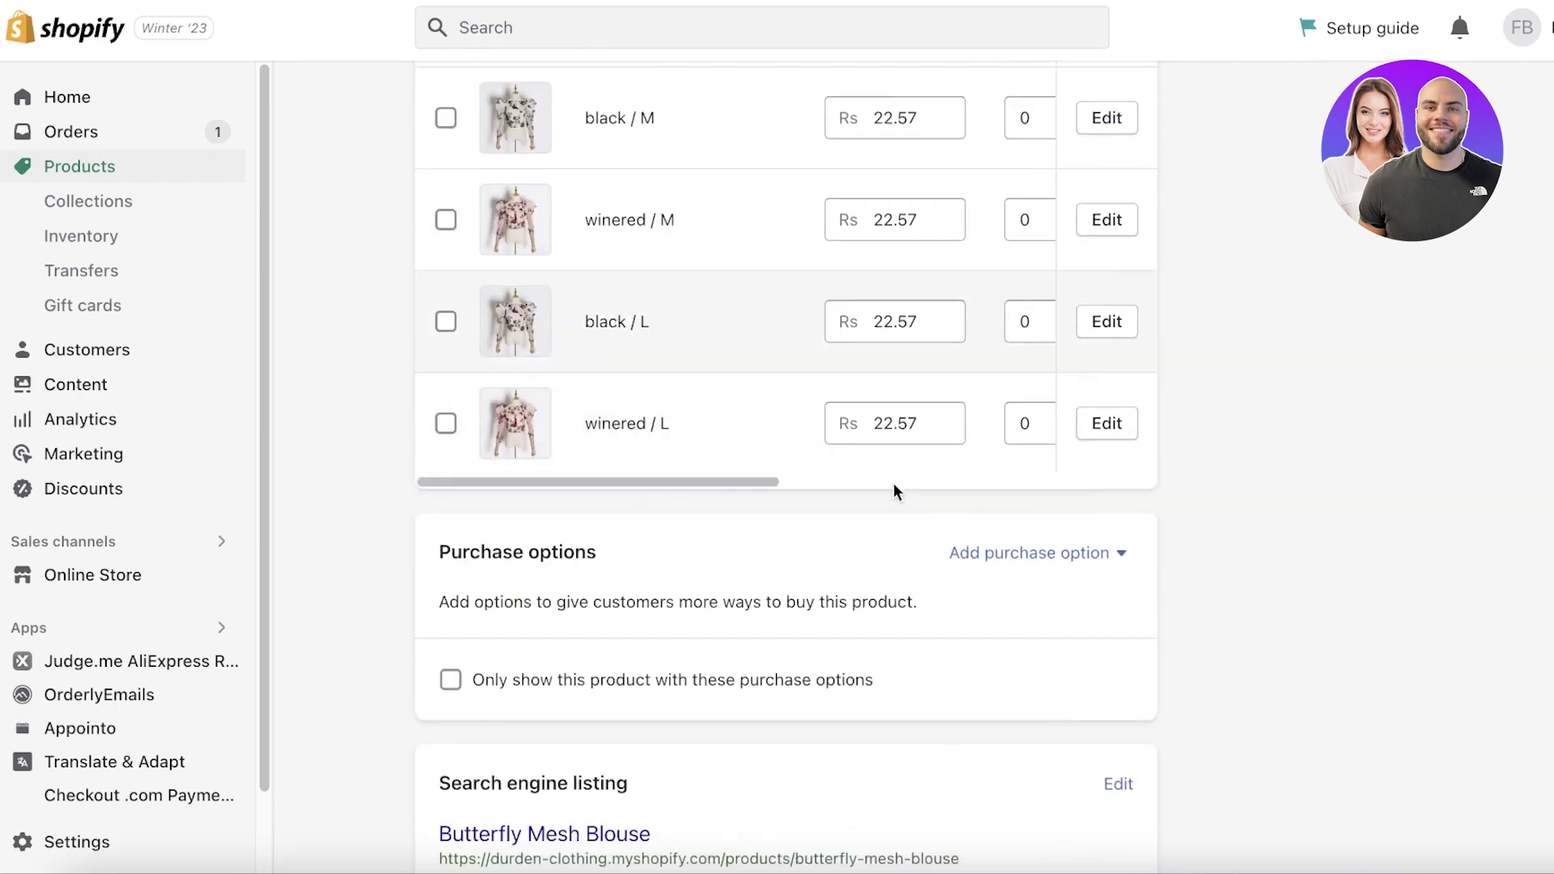
{"action": "scroll", "coordinate": [894, 490], "scroll_direction": "down", "scroll_amount": 2}
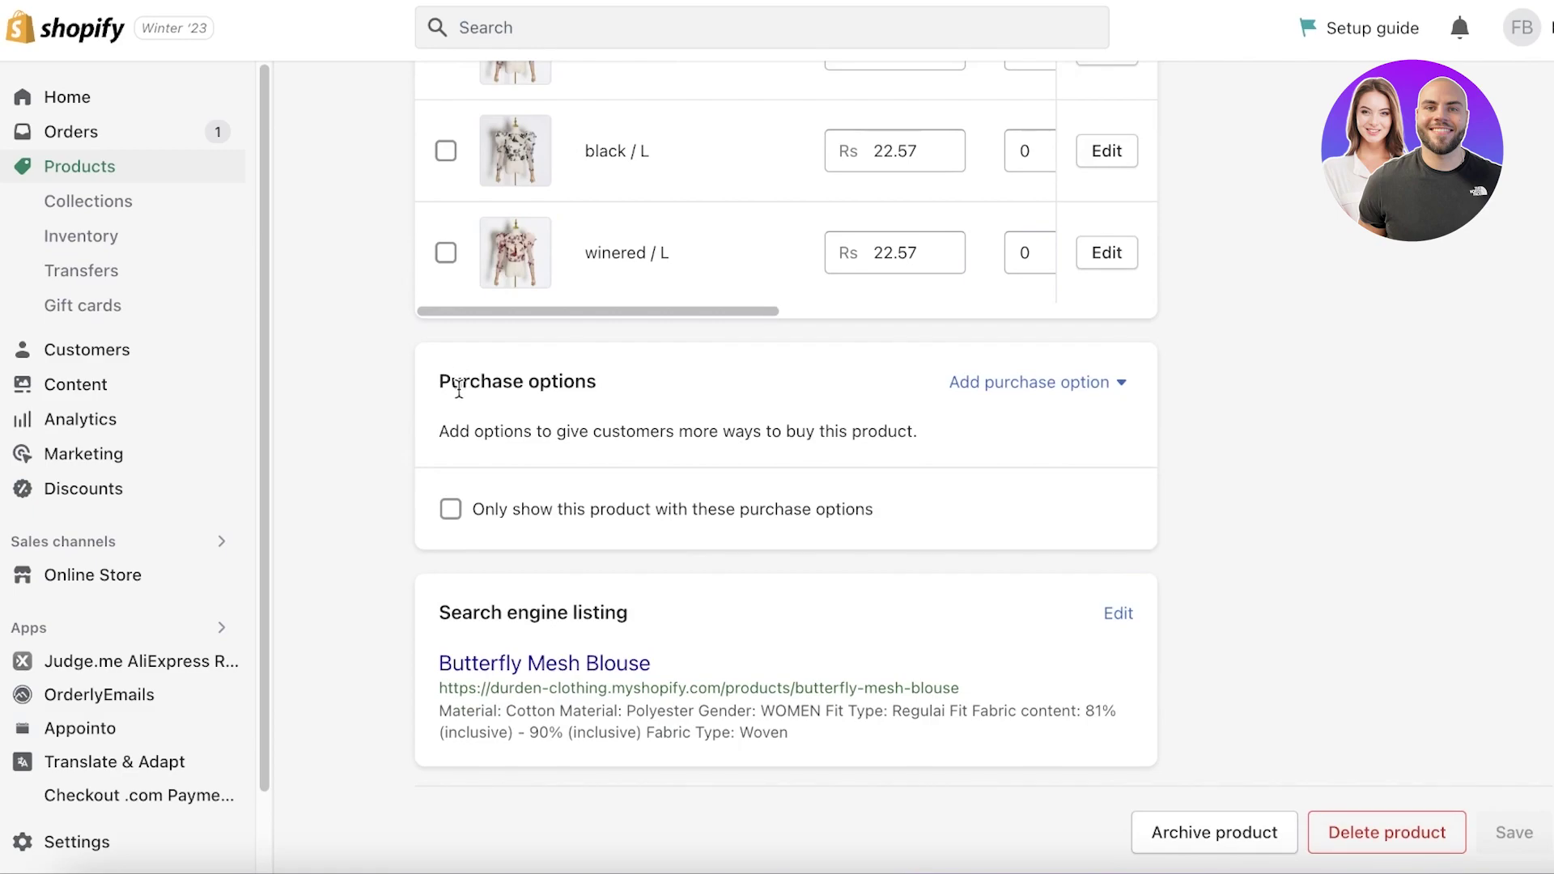
{"action": "scroll", "coordinate": [479, 518], "scroll_direction": "up", "scroll_amount": 15}
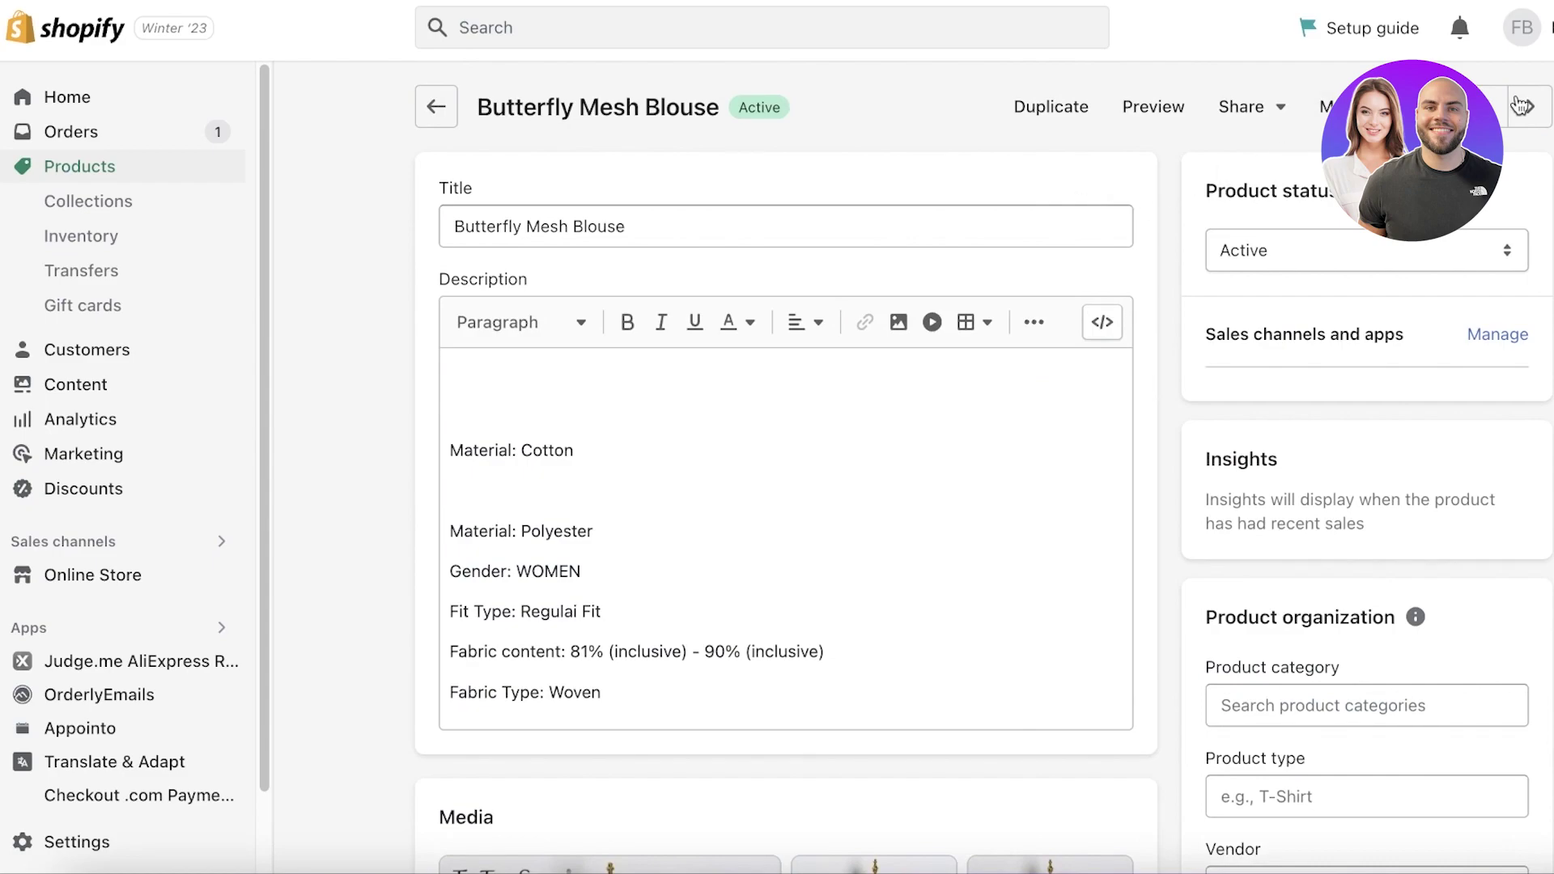
Step to the Cloud 9 Baguette Bag product, then return to the Products list
{"action": "left_click", "coordinate": [1522, 106]}
{"action": "scroll", "coordinate": [1540, 114], "scroll_direction": "down", "scroll_amount": 7}
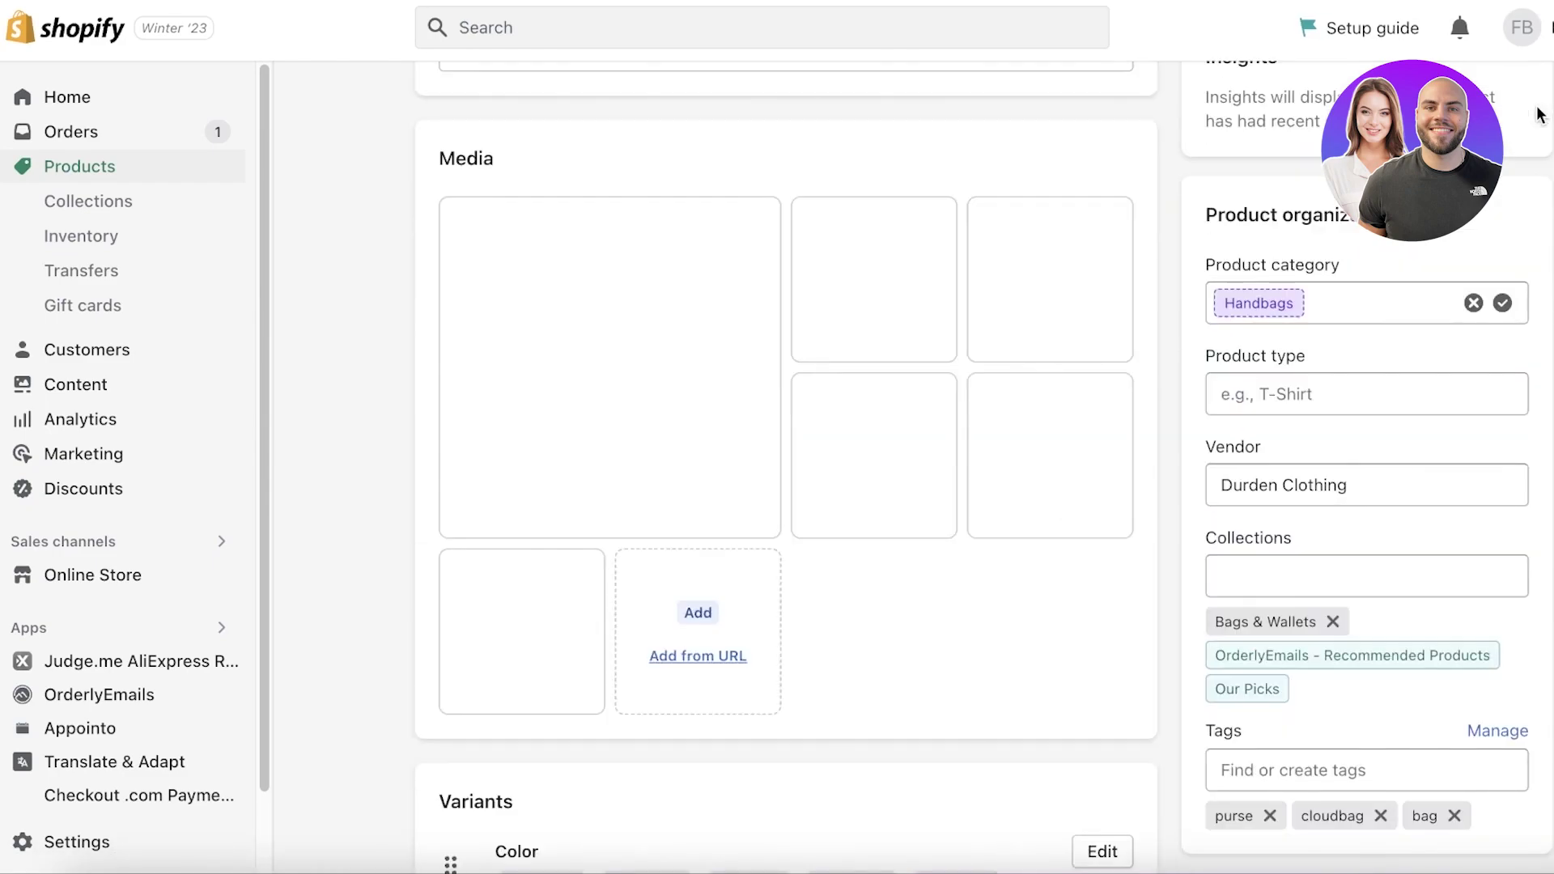
{"action": "scroll", "coordinate": [809, 324], "scroll_direction": "up", "scroll_amount": 7}
{"action": "left_click", "coordinate": [65, 171]}
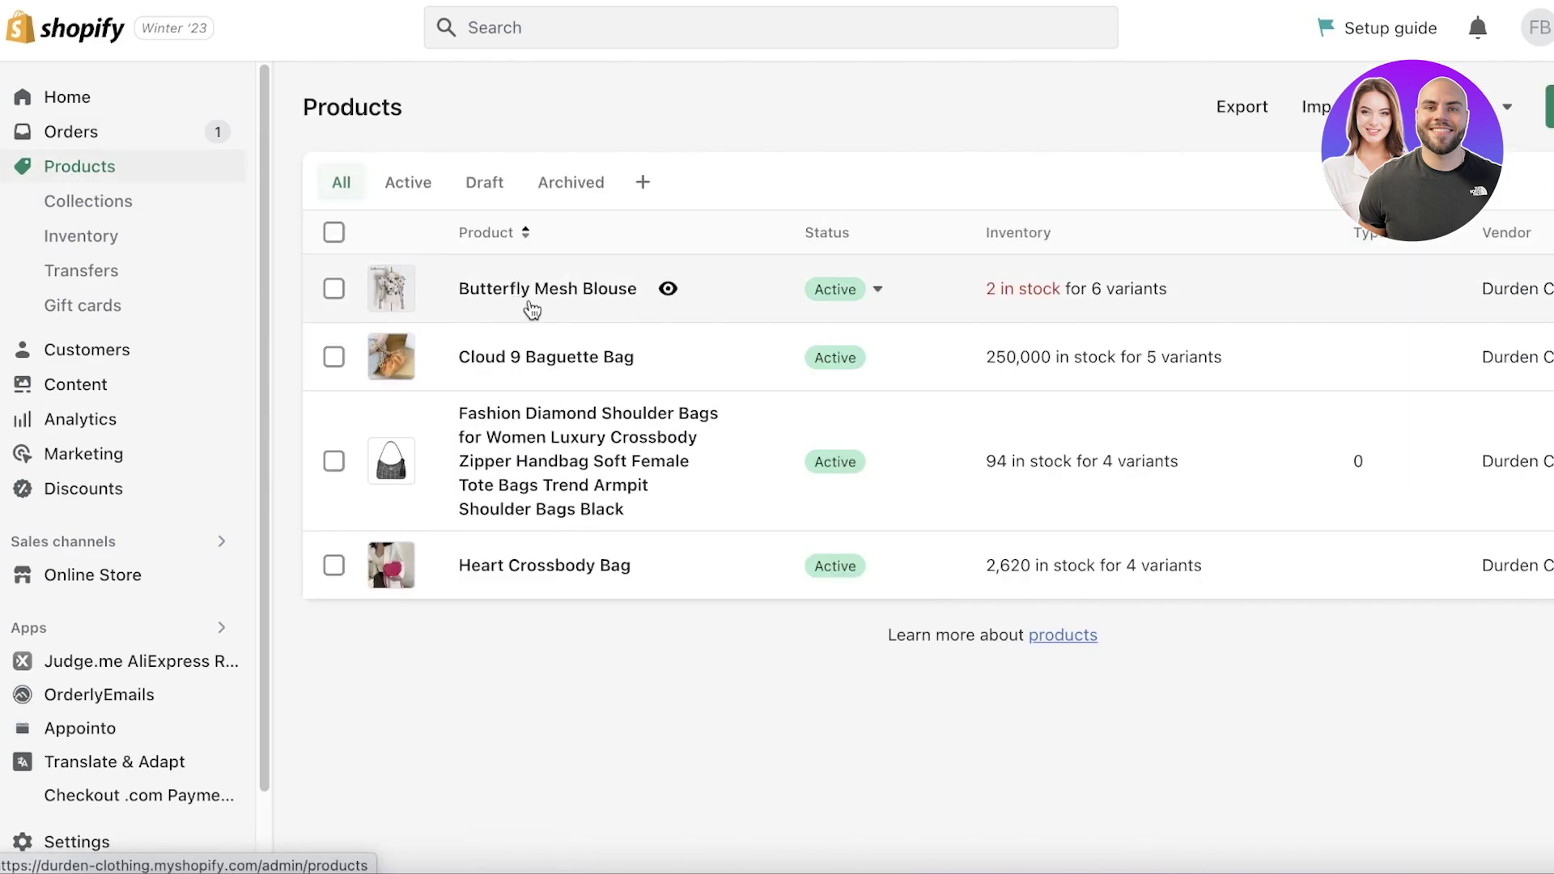
Preview the Butterfly Mesh Blouse on the storefront, open its page, and select it in the list
{"action": "left_click", "coordinate": [666, 290]}
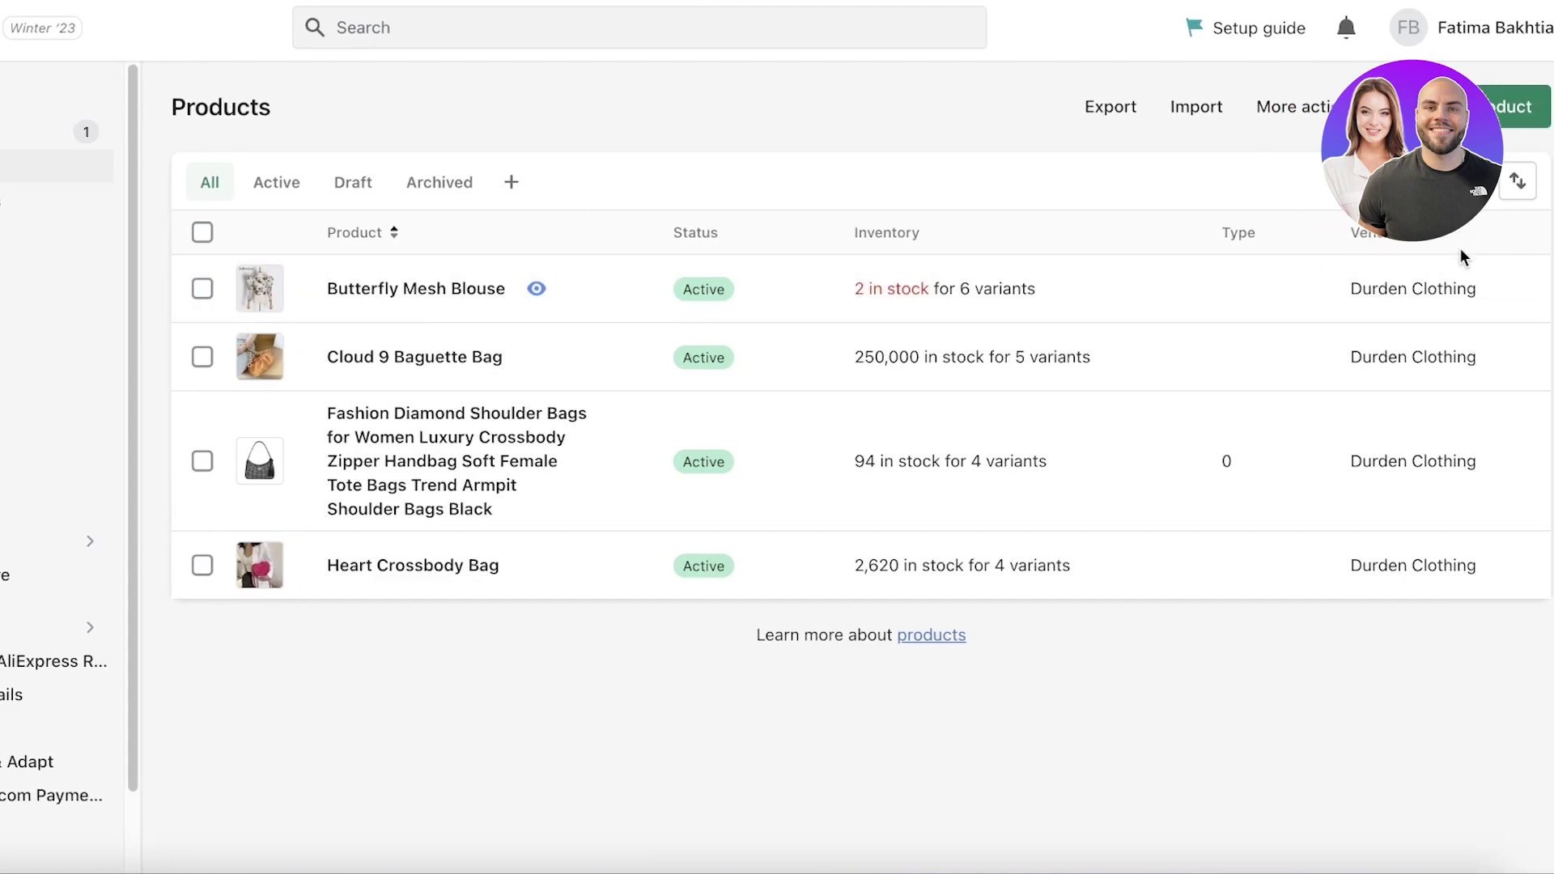
{"action": "left_click", "coordinate": [1501, 288]}
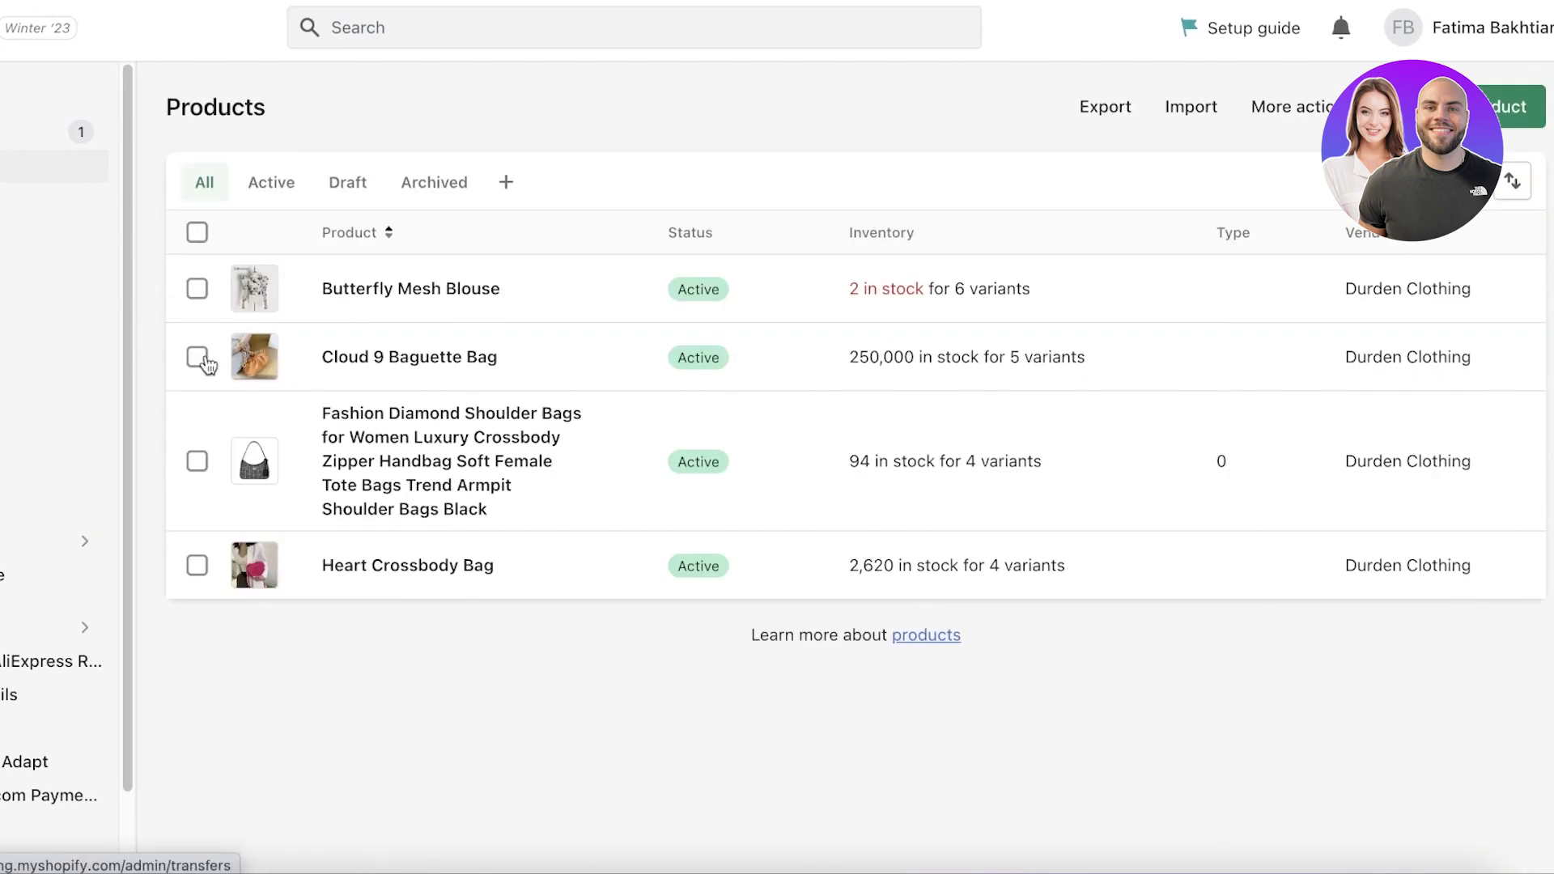
{"action": "left_click", "coordinate": [196, 288]}
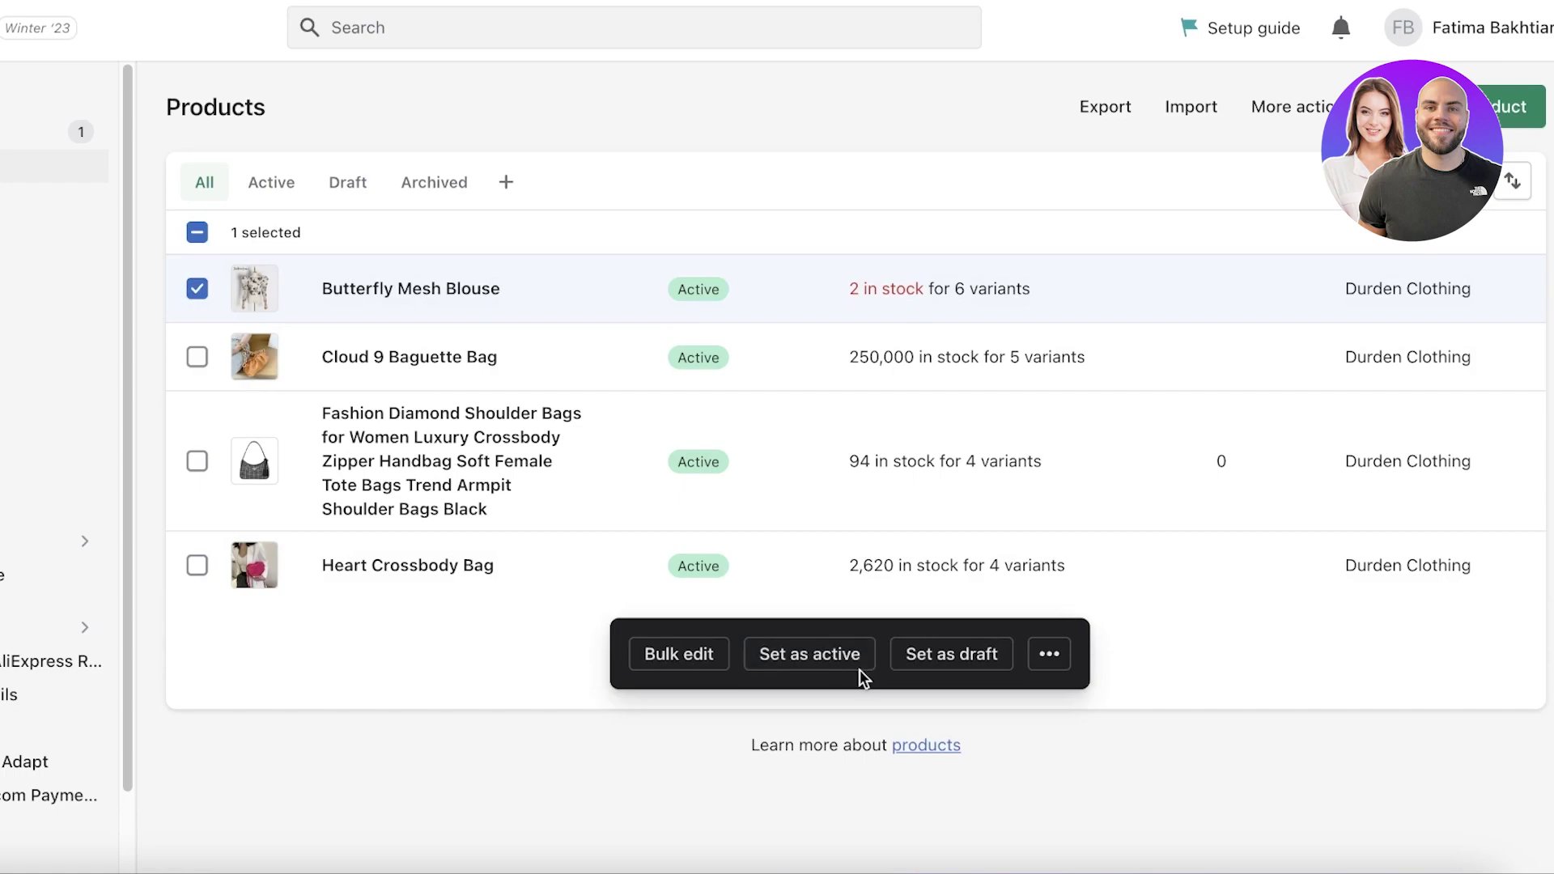
Look at the extra bulk actions and Add product page without changes, then return to Home
{"action": "left_click", "coordinate": [1065, 661]}
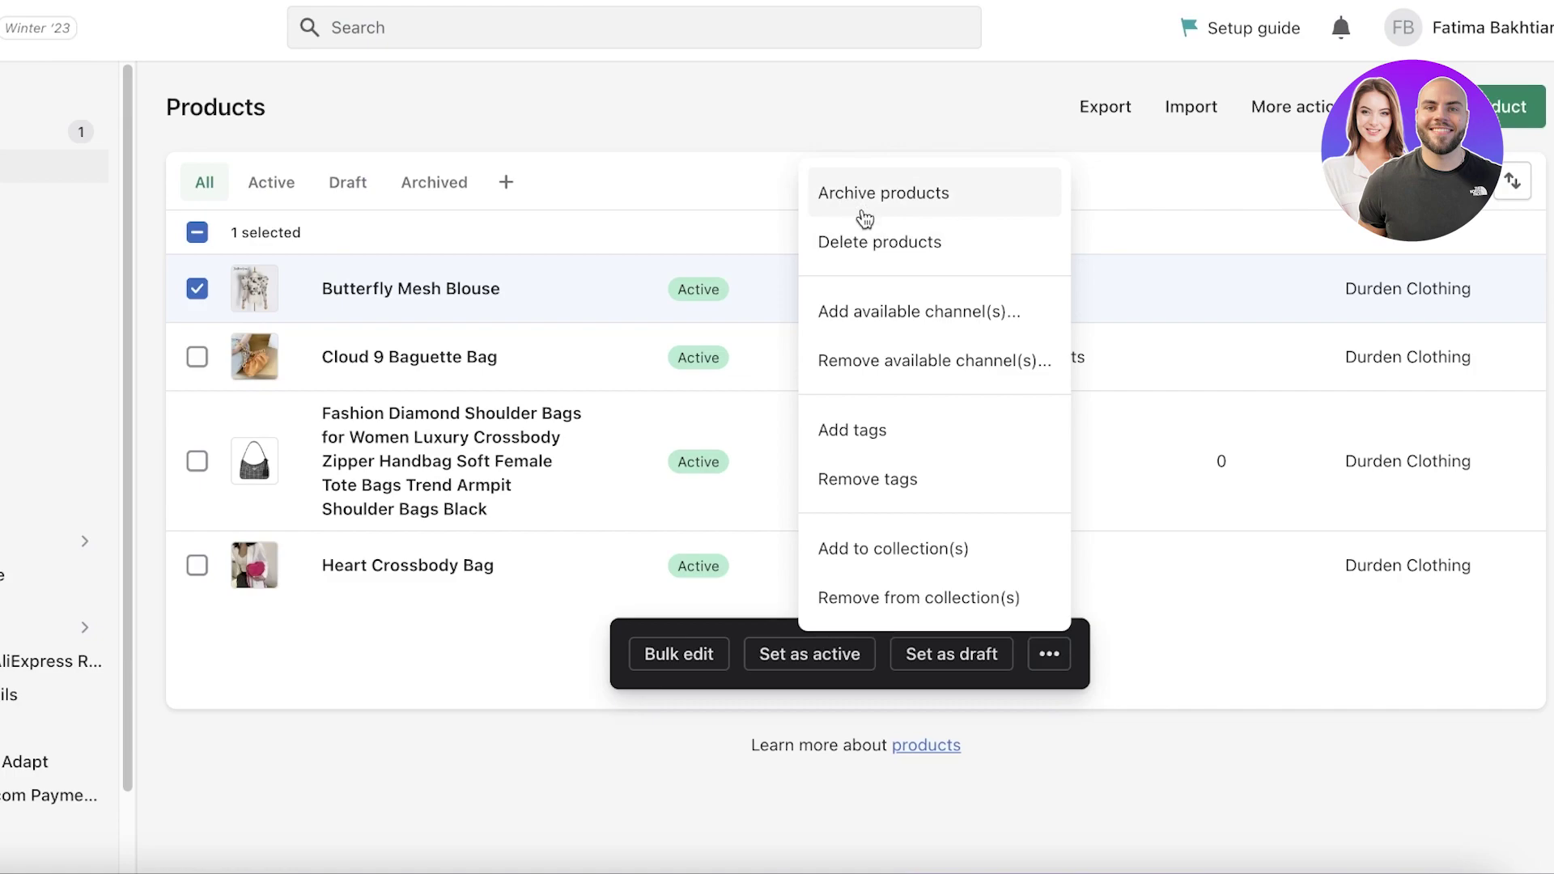
{"action": "left_click", "coordinate": [887, 105]}
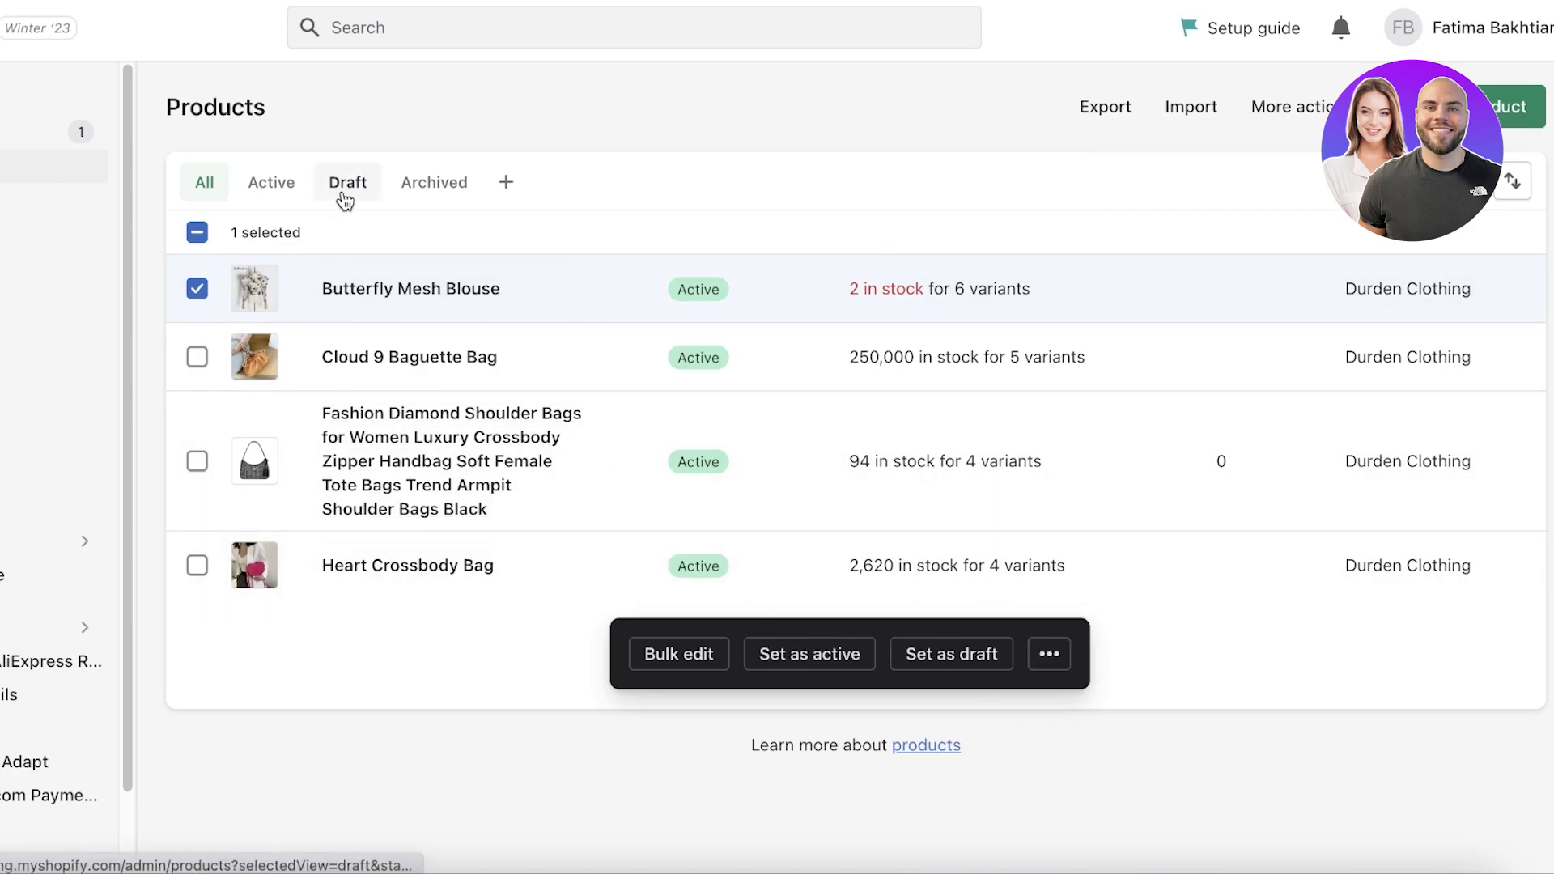
{"action": "left_click", "coordinate": [1512, 106]}
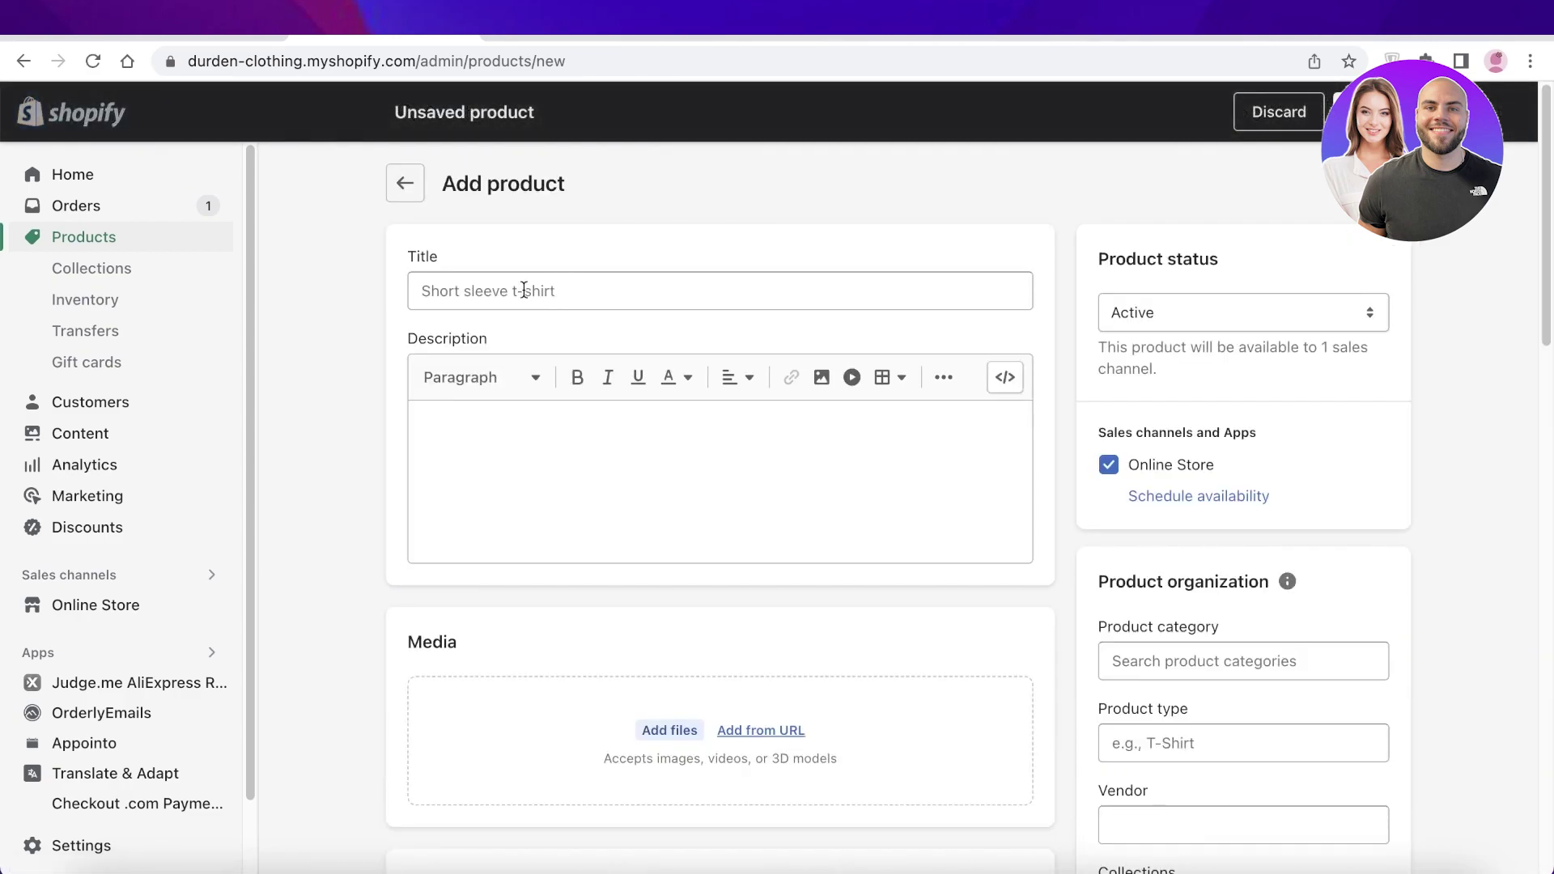
{"action": "left_click", "coordinate": [41, 178]}
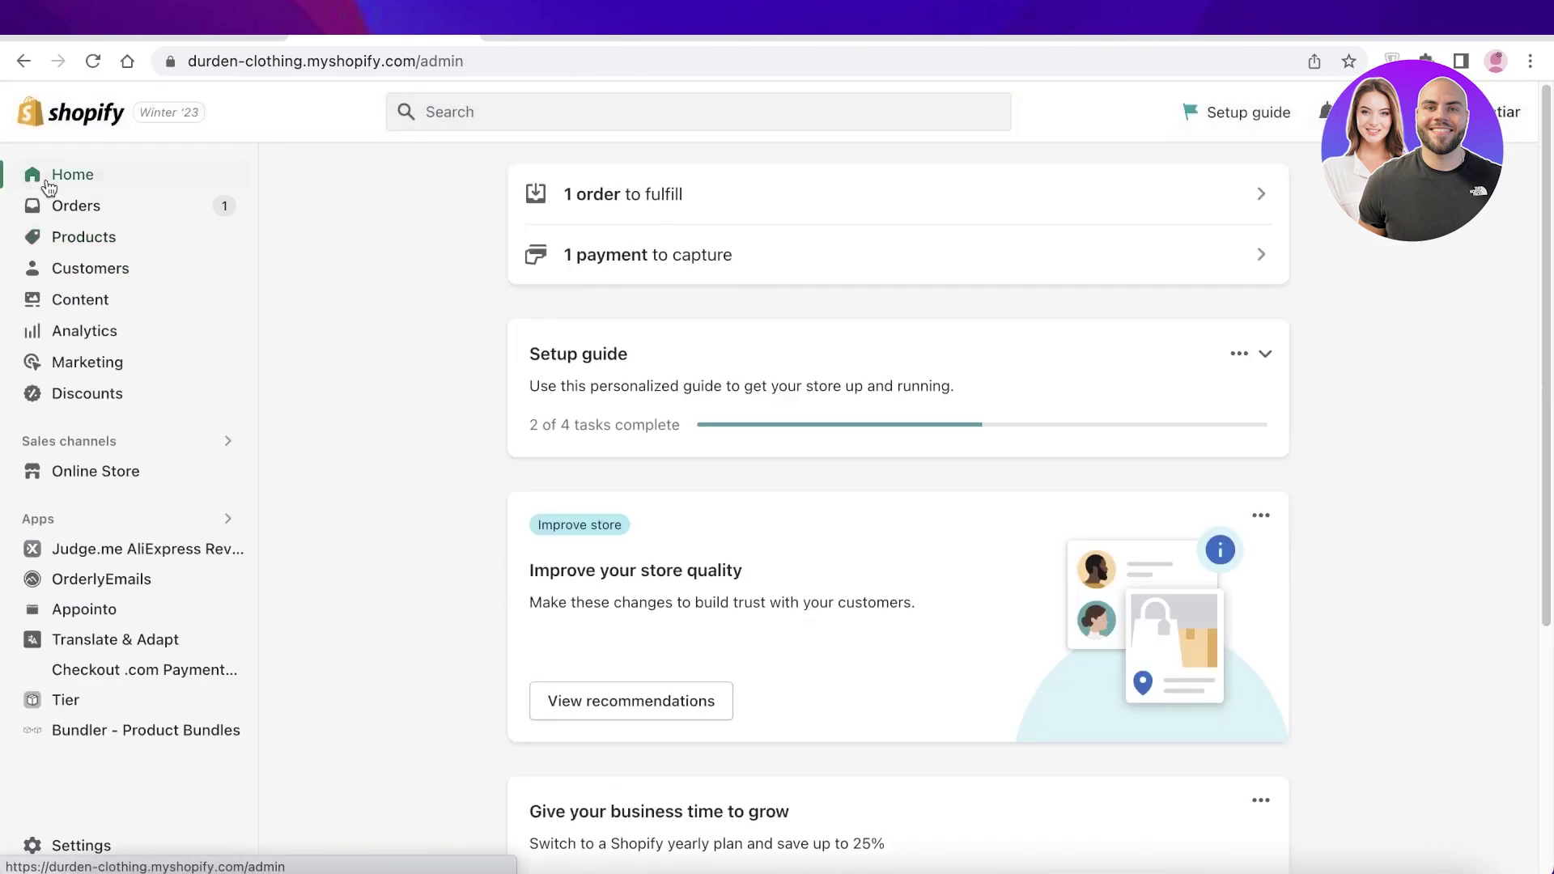